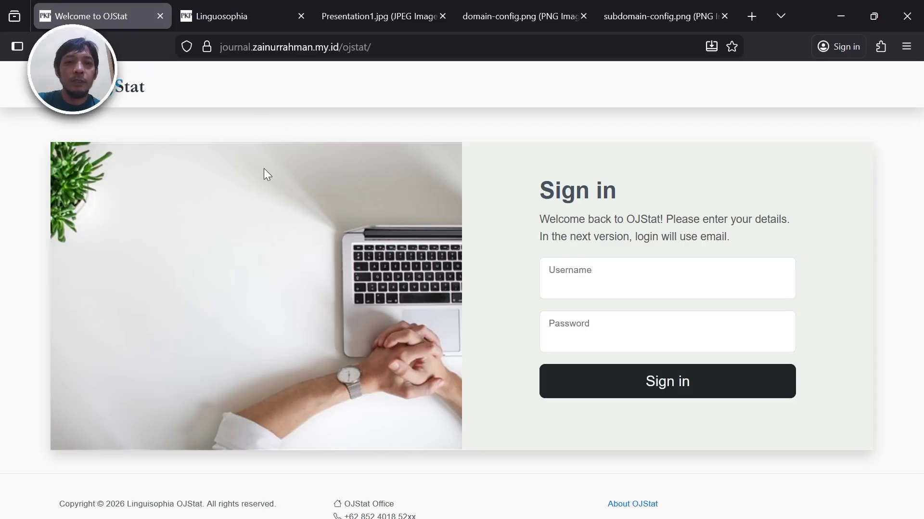
- Leave the OJStat sign-in page and bring up the Linguosophia journal homepage
left_click(222, 47)
left_click(143, 192)
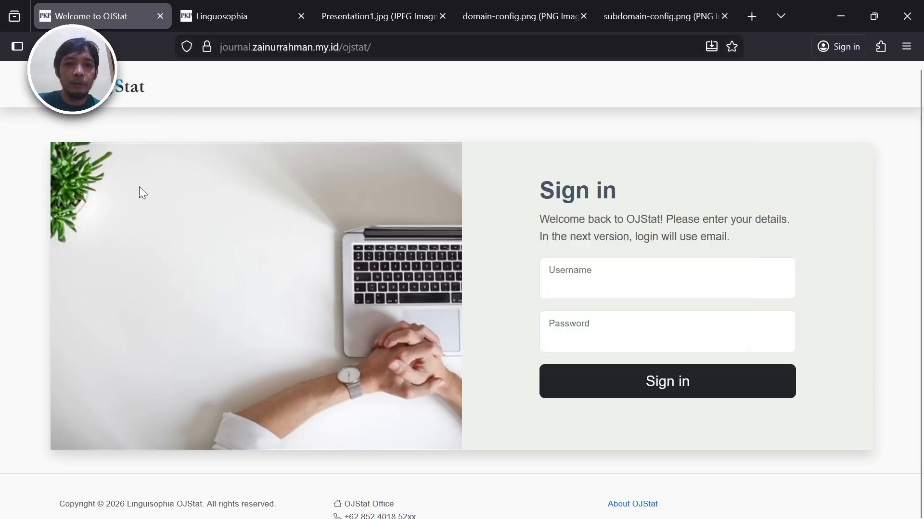
left_click(228, 19)
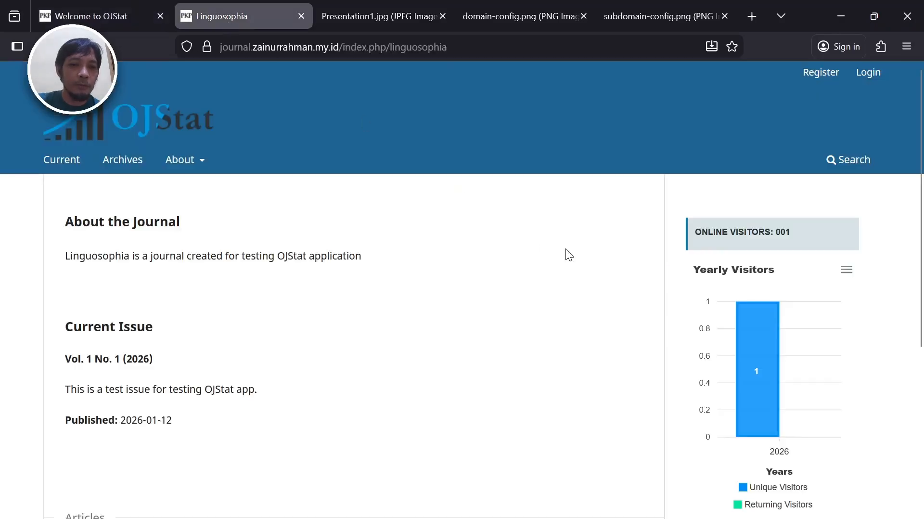
scroll(567, 249, "down", 5)
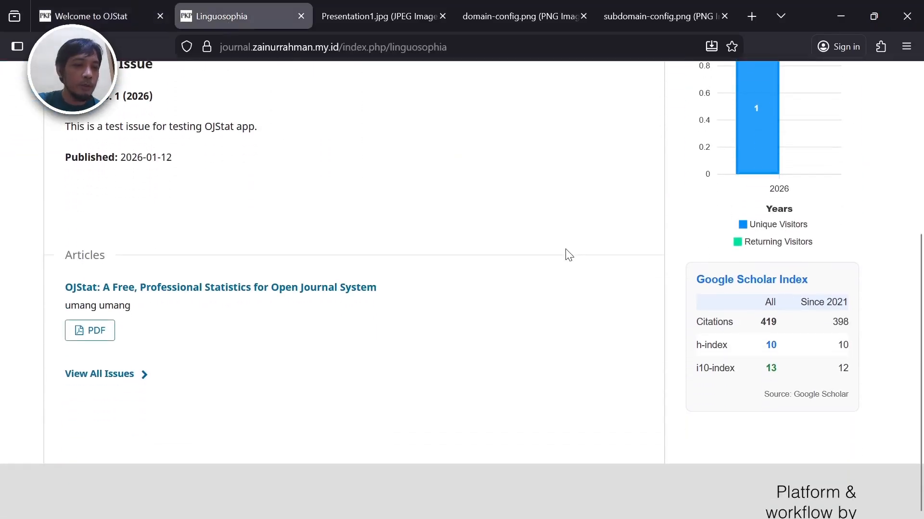
scroll(566, 249, "up", 5)
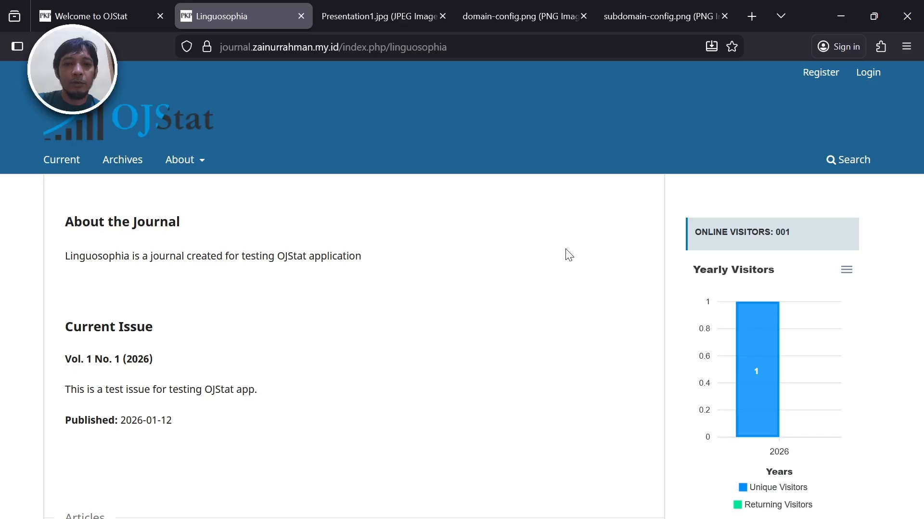
scroll(566, 250, "down", 1)
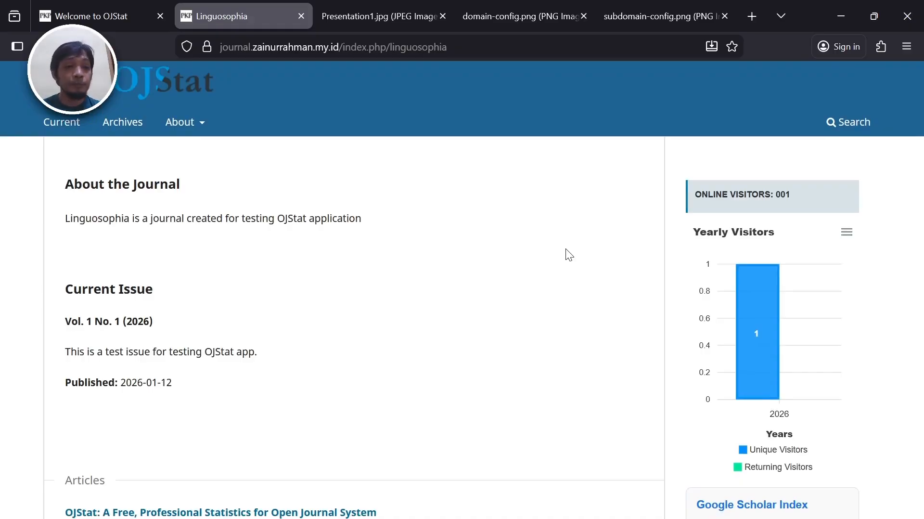
scroll(566, 249, "down", 1)
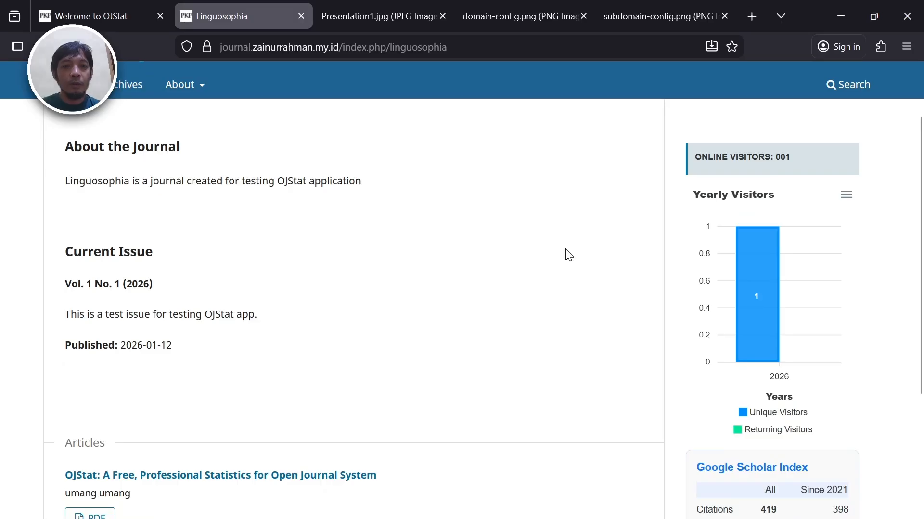
scroll(565, 248, "down", 1)
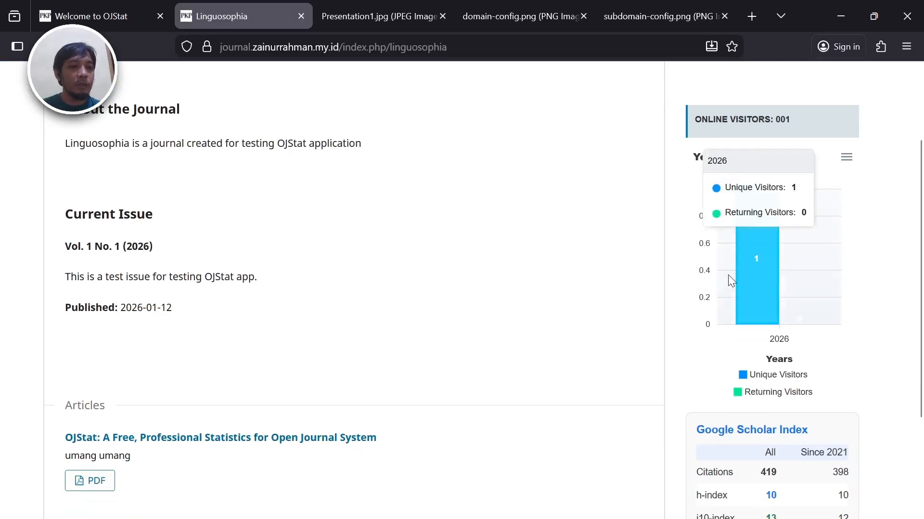
mouse_move(741, 238)
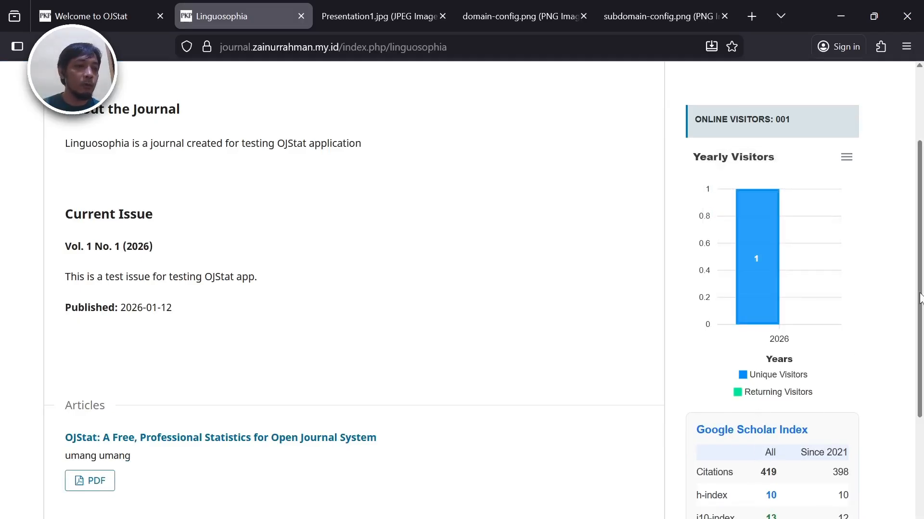
left_click_drag(920, 298, 923, 216)
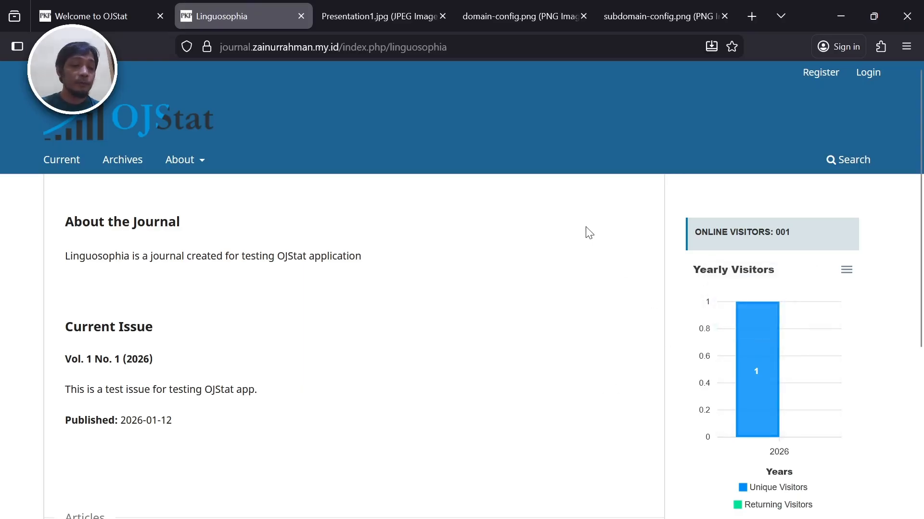
scroll(586, 227, "down", 5)
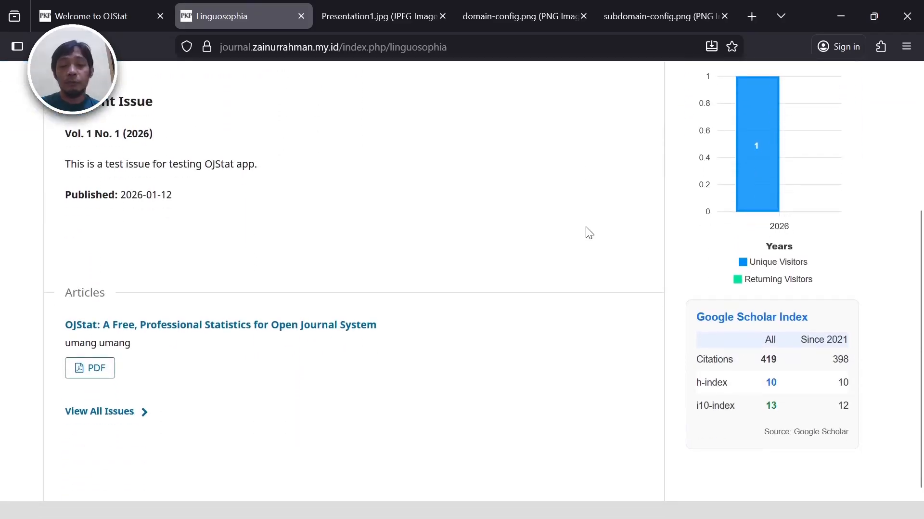
scroll(586, 227, "down", 1)
scroll(586, 226, "up", 3)
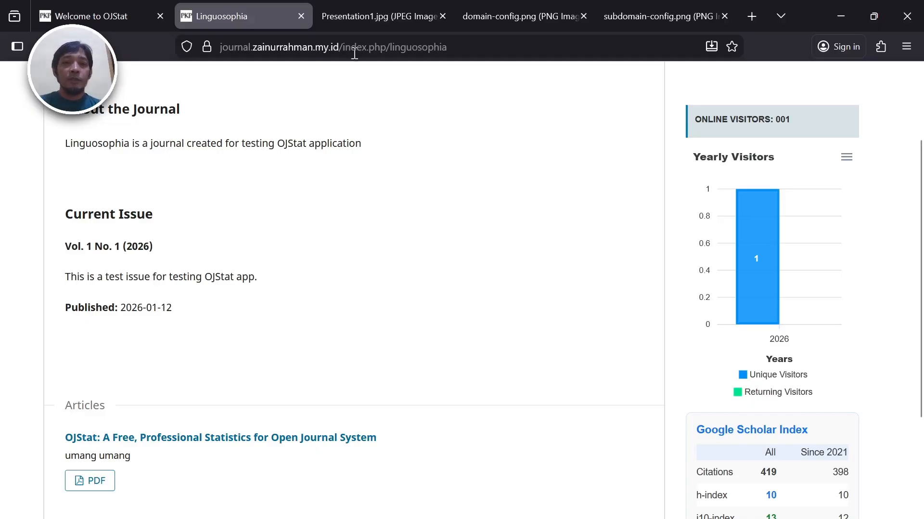
- Show the Presentation1.jpg slide with OJStat's domain and subdomain folder layouts
left_click(374, 20)
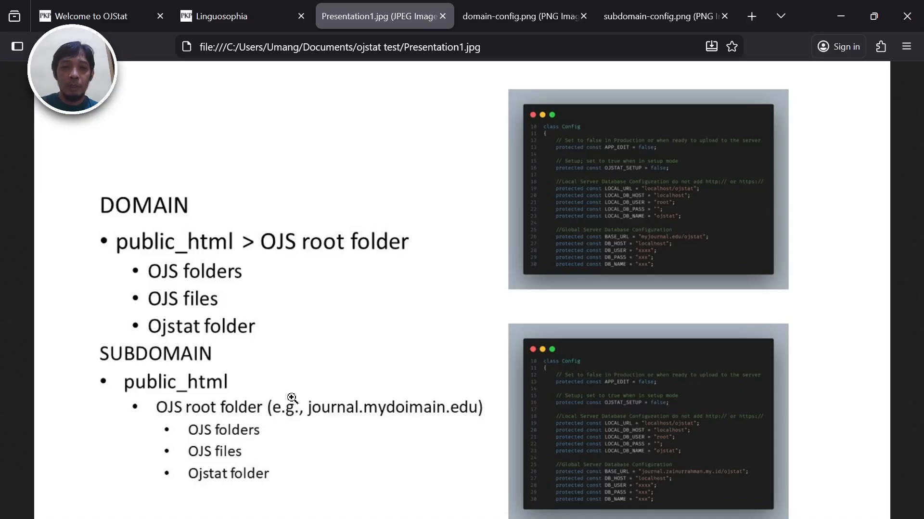
left_click(134, 17)
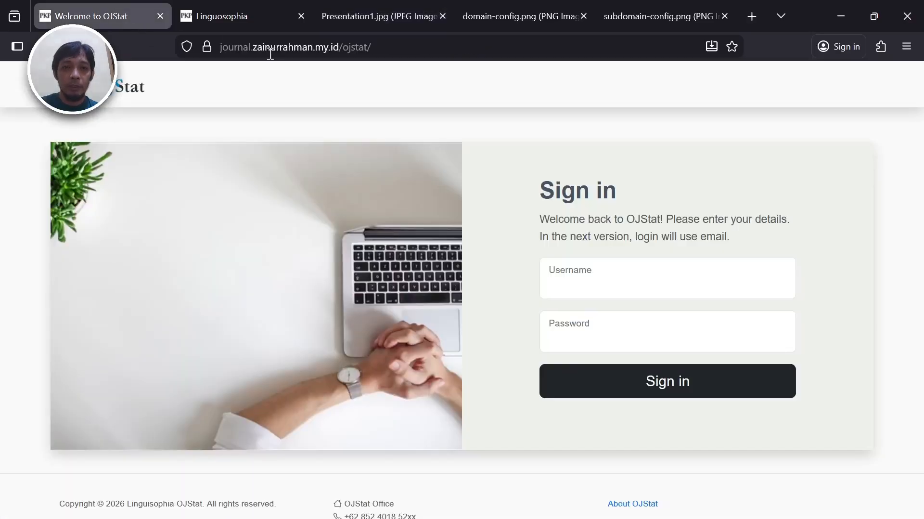
left_click(382, 23)
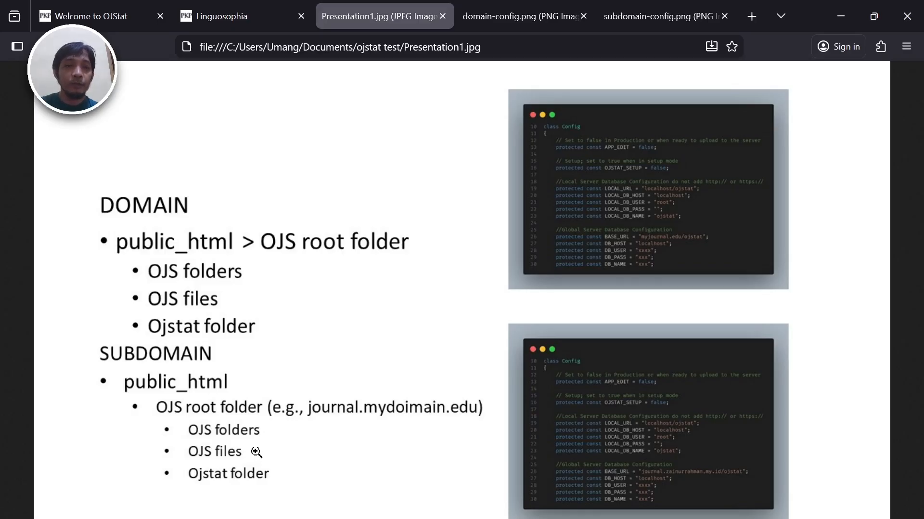
- Display the domain-config.png image showing the Config class with BASE_URL myjournal.edu/ojstat
left_click(490, 7)
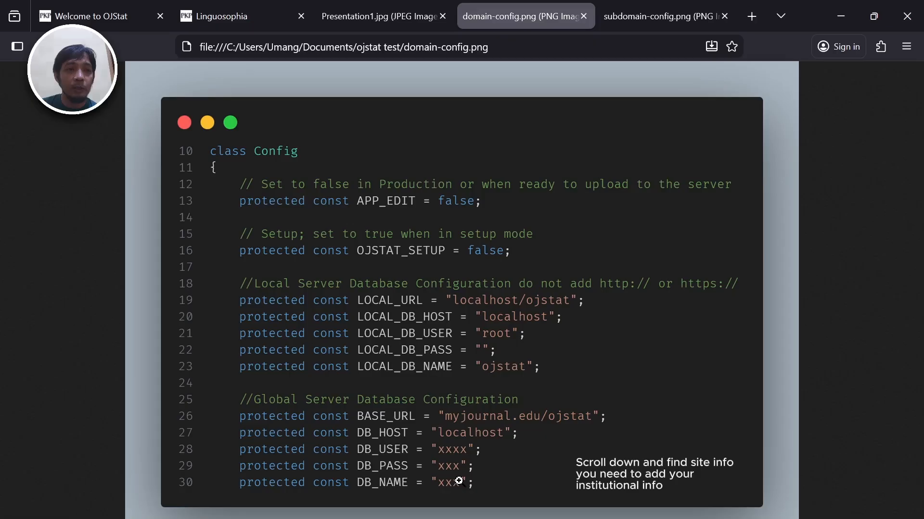
- Look over the subdomain-config.png, sign-in and Linguosophia tabs, then close Presentation1.jpg
left_click(611, 15)
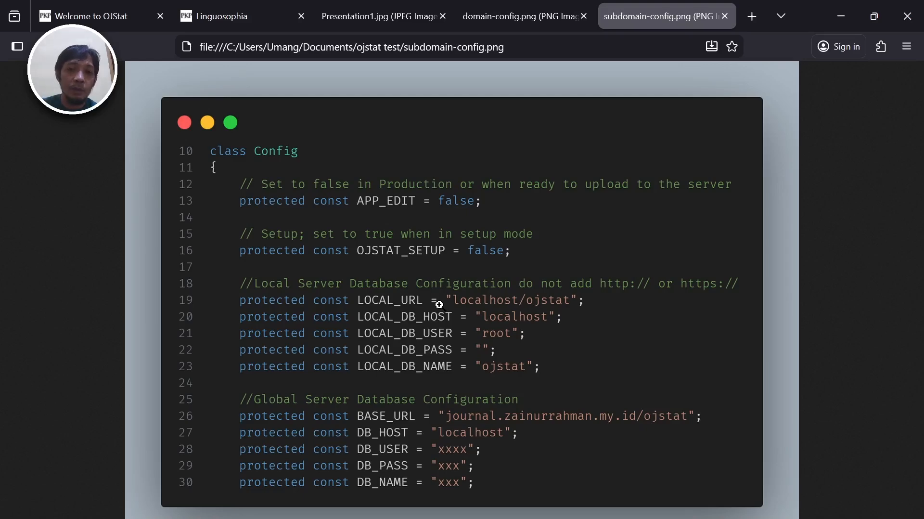
left_click(93, 5)
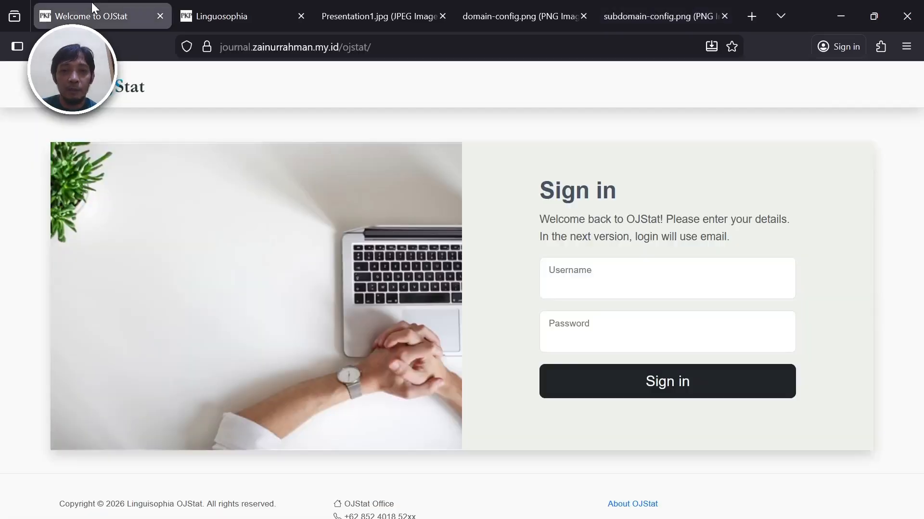
left_click(210, 19)
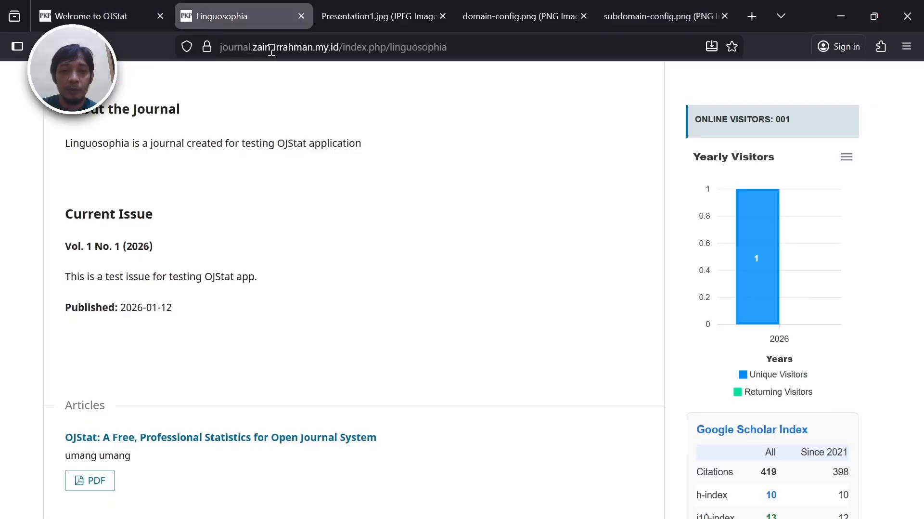
left_click(665, 6)
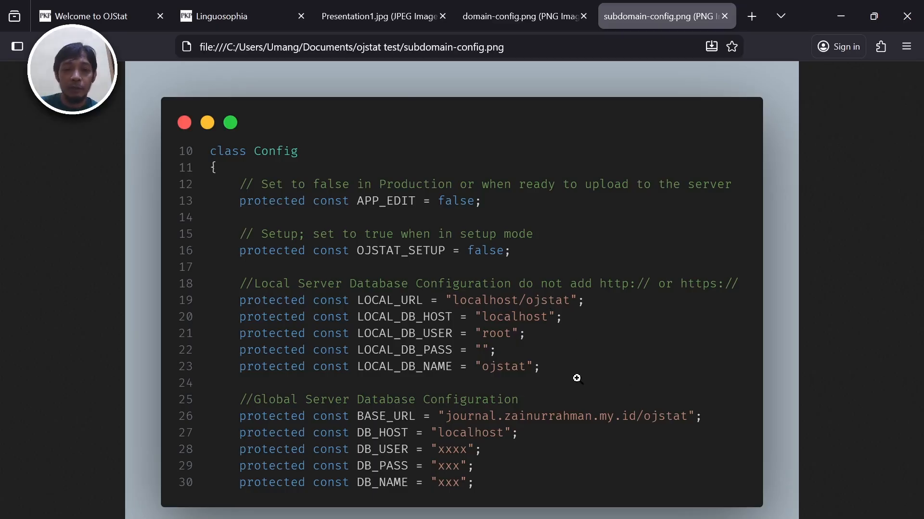
left_click(124, 18)
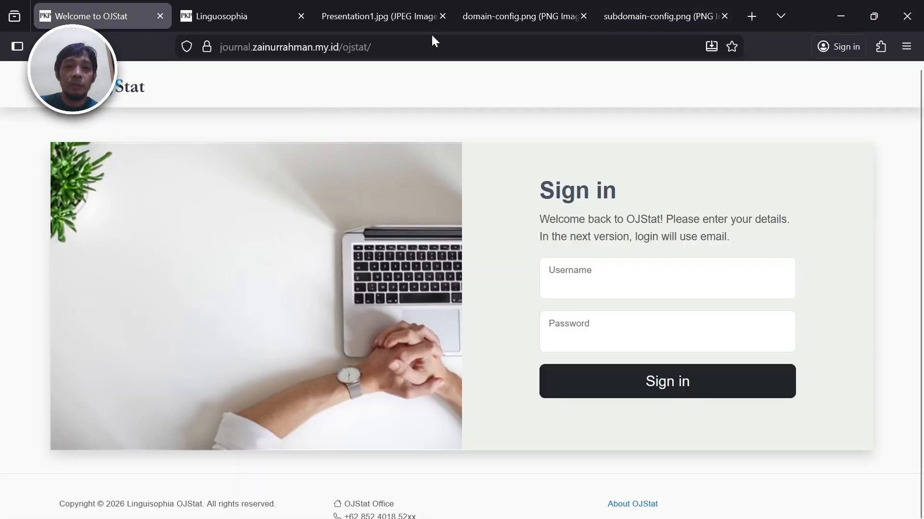
left_click(444, 16)
- Close the domain-config.png and subdomain-config.png tabs, then sign in with the administrator account and password
left_click(443, 16)
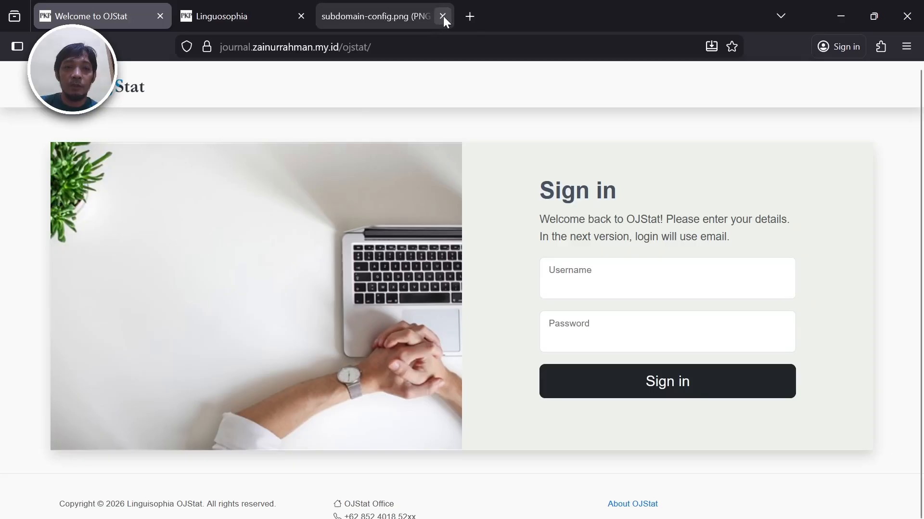
left_click(443, 16)
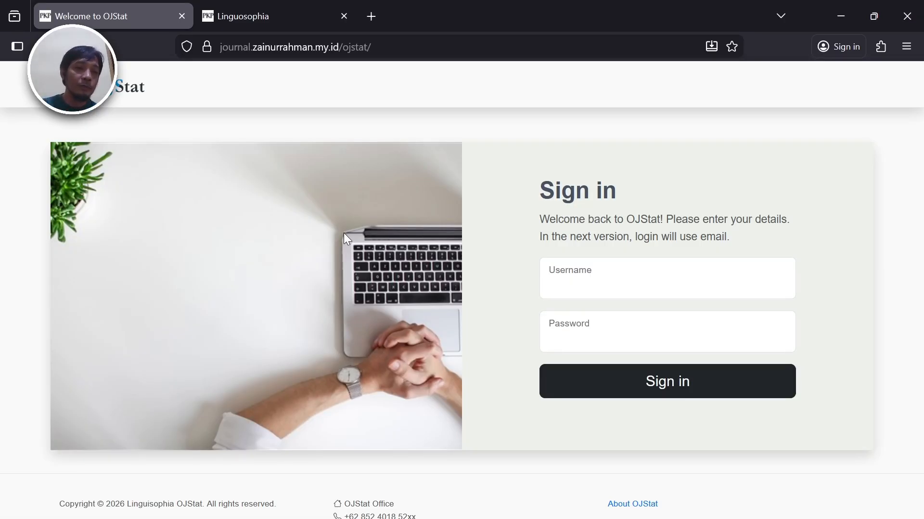
left_click(676, 282)
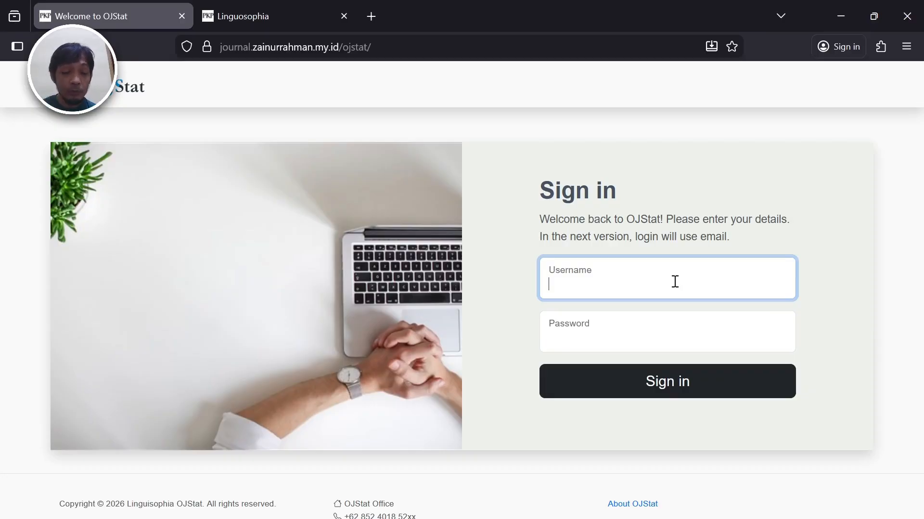
type("admin")
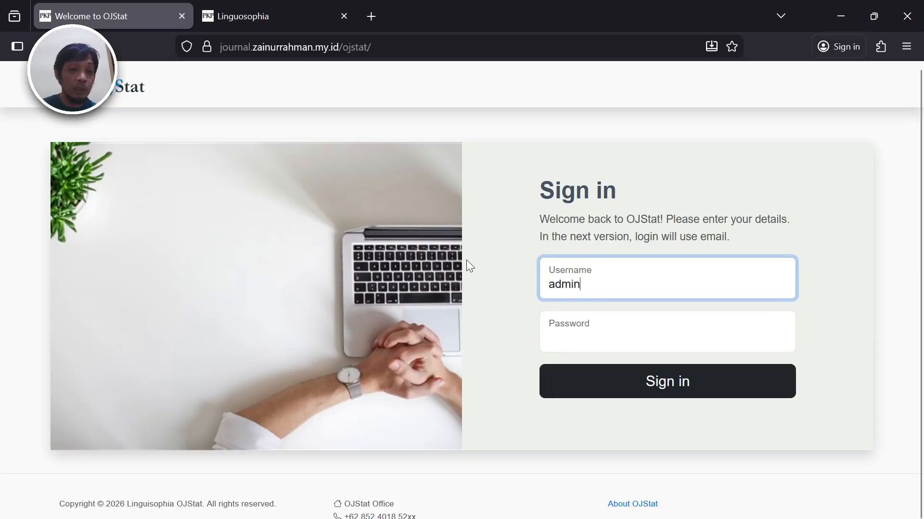
left_click(586, 340)
type("adm")
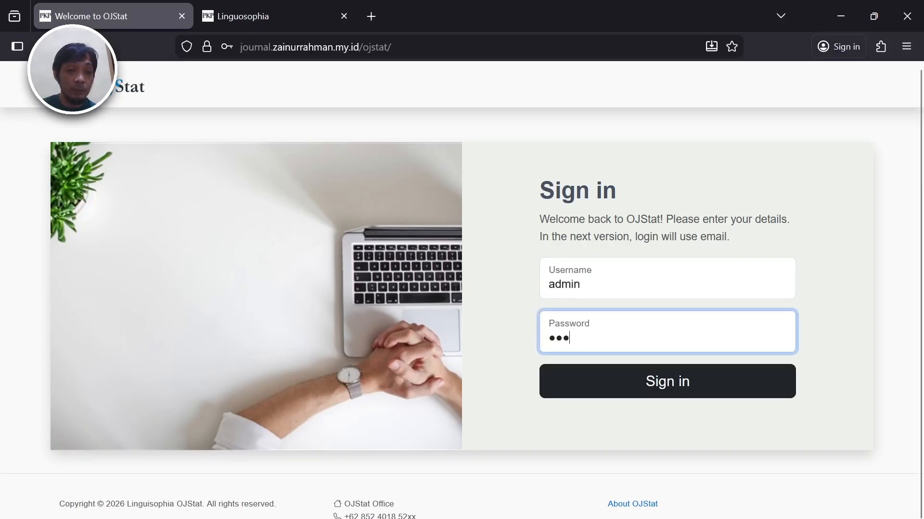
type("•••••")
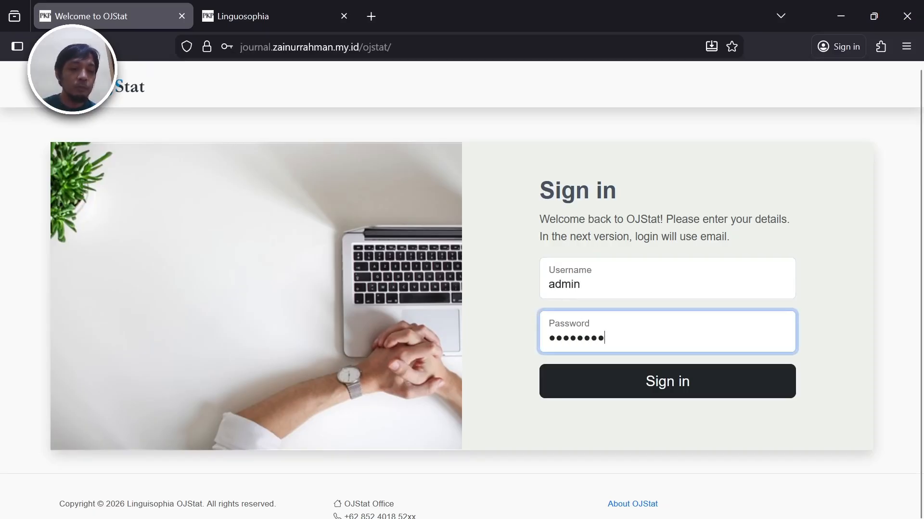
left_click(632, 383)
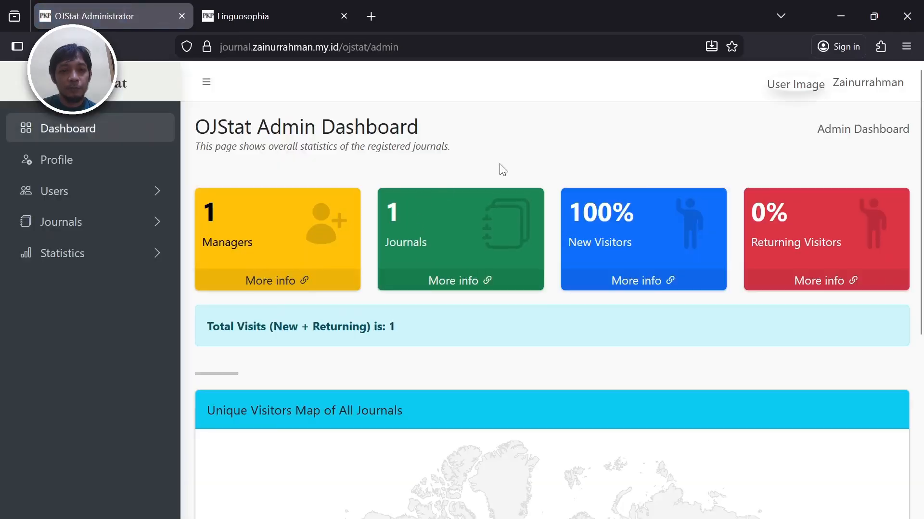
- Scroll the Admin Dashboard down to the Unique Visitors Map and back to the top
scroll(553, 156, "down", 5)
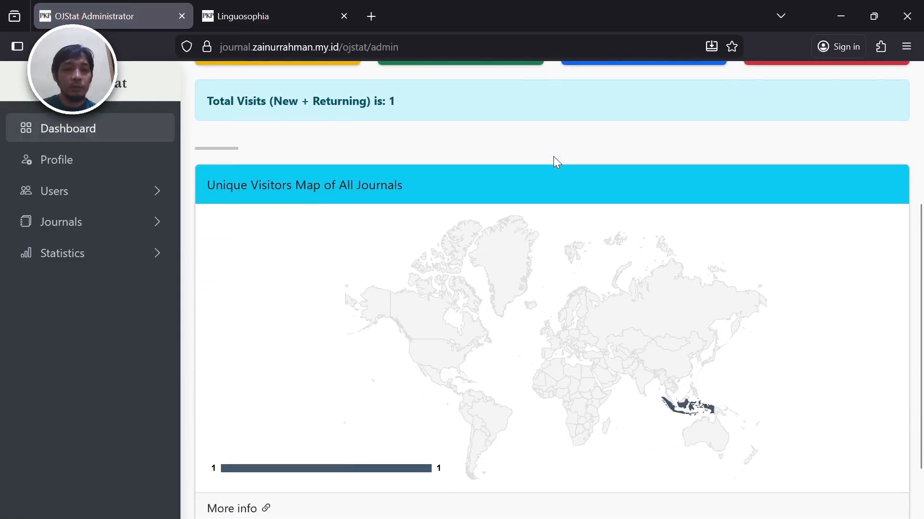
scroll(554, 157, "up", 3)
scroll(554, 156, "up", 2)
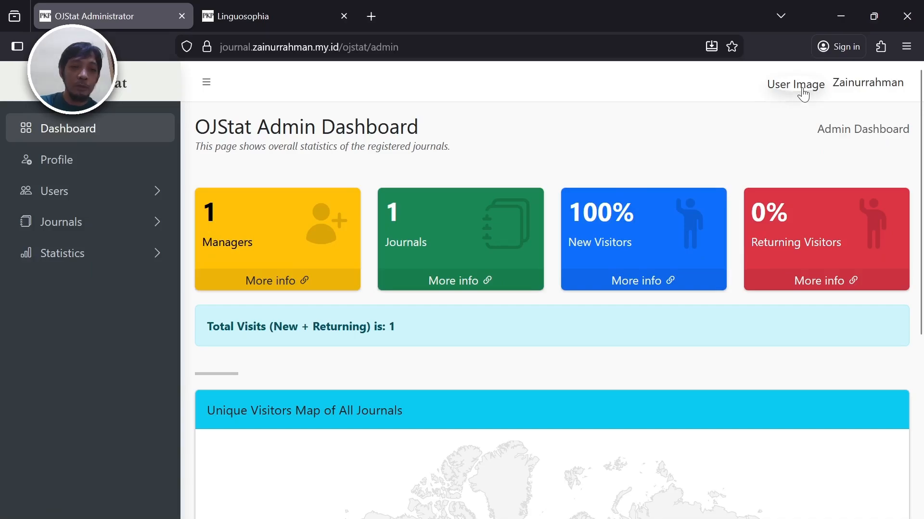
- Open the administrator's Profile page and review its Biodata, Profile Photo and Login Credentials sections
left_click(841, 91)
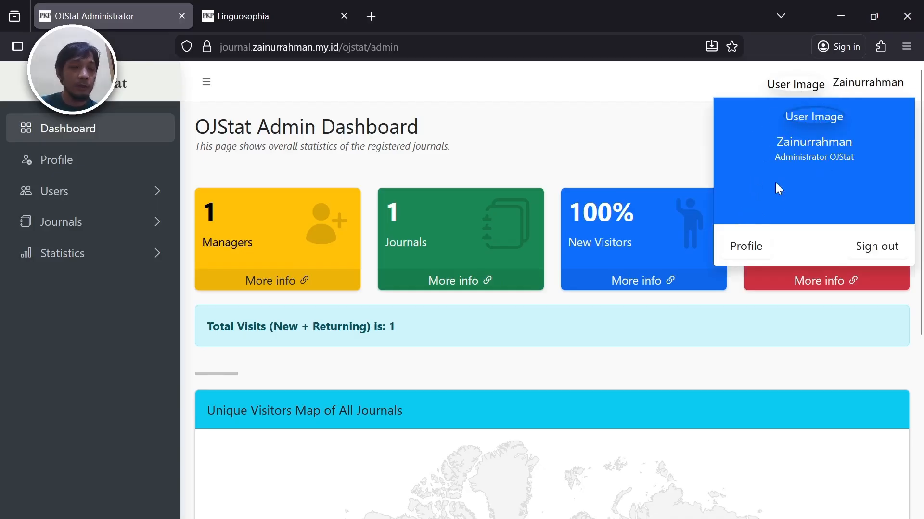
left_click(743, 255)
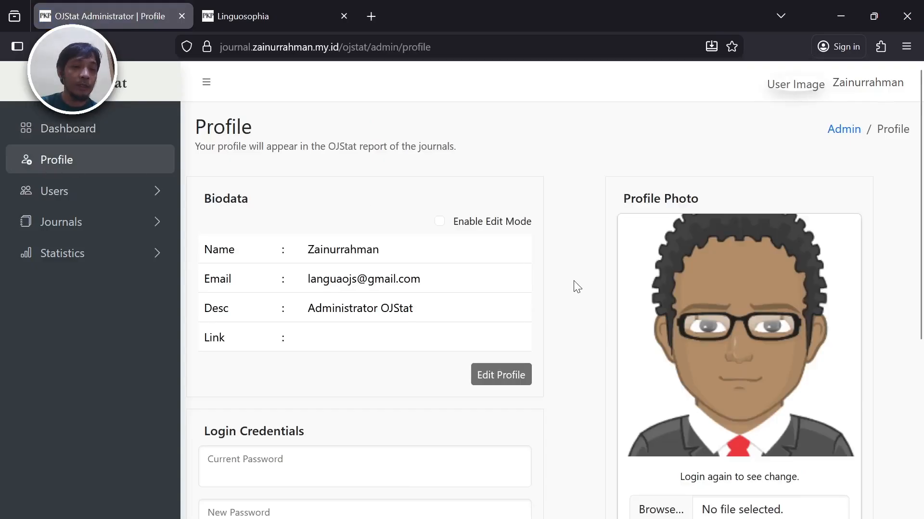
scroll(574, 280, "down", 2)
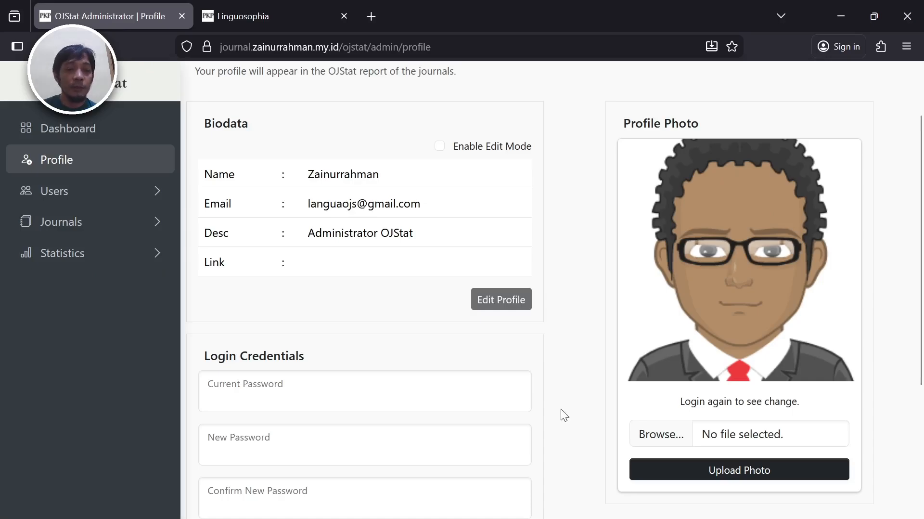
scroll(561, 409, "down", 3)
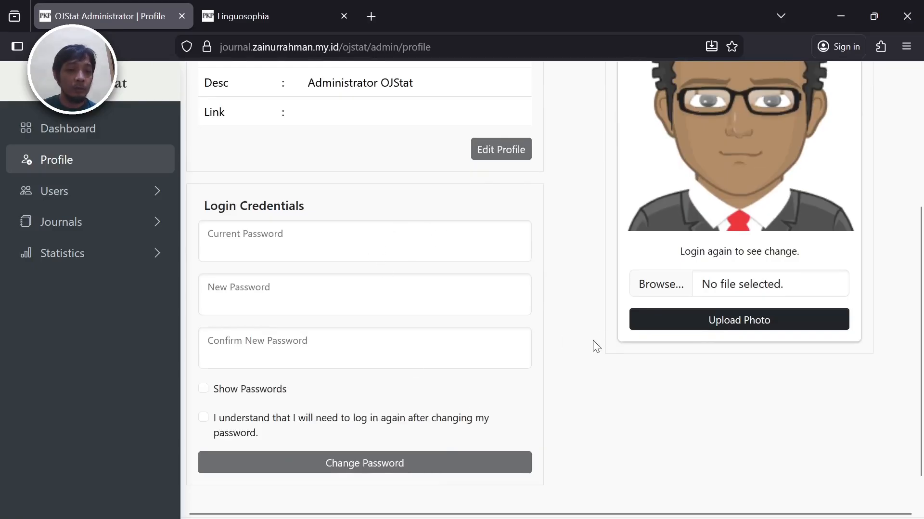
scroll(593, 339, "down", 2)
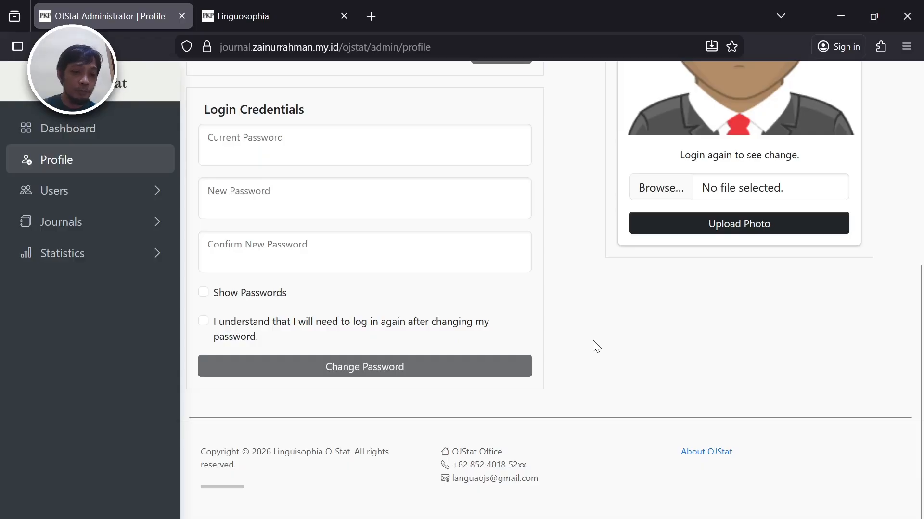
scroll(593, 340, "up", 6)
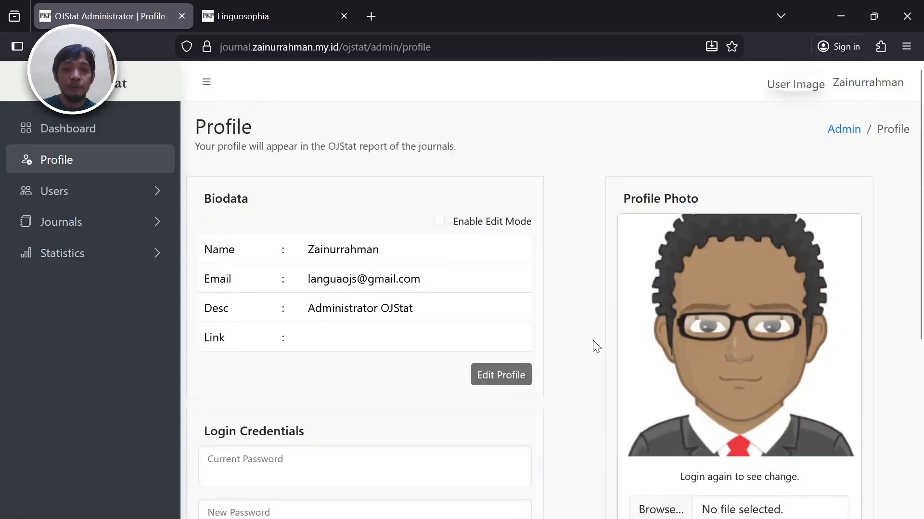
- Attempt to delete the only registered user and dismiss the deletion-prohibited error
left_click(125, 202)
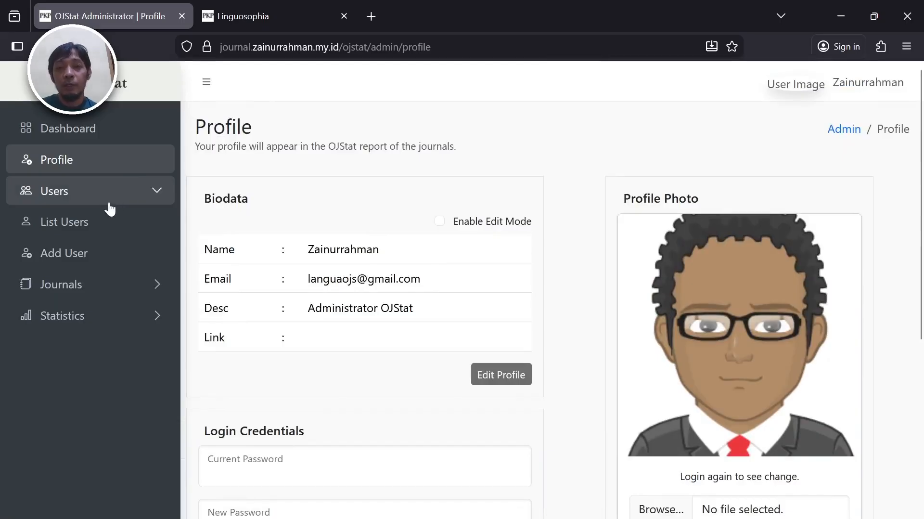
left_click(93, 225)
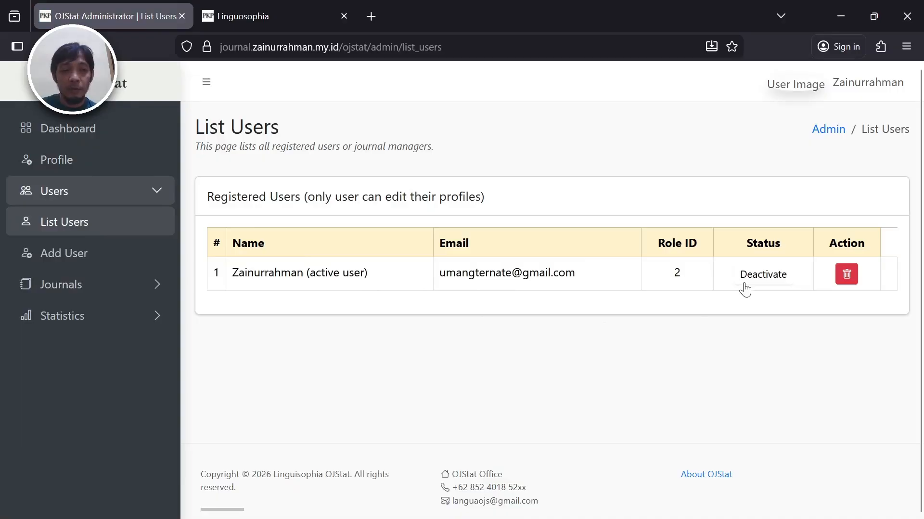
left_click(840, 284)
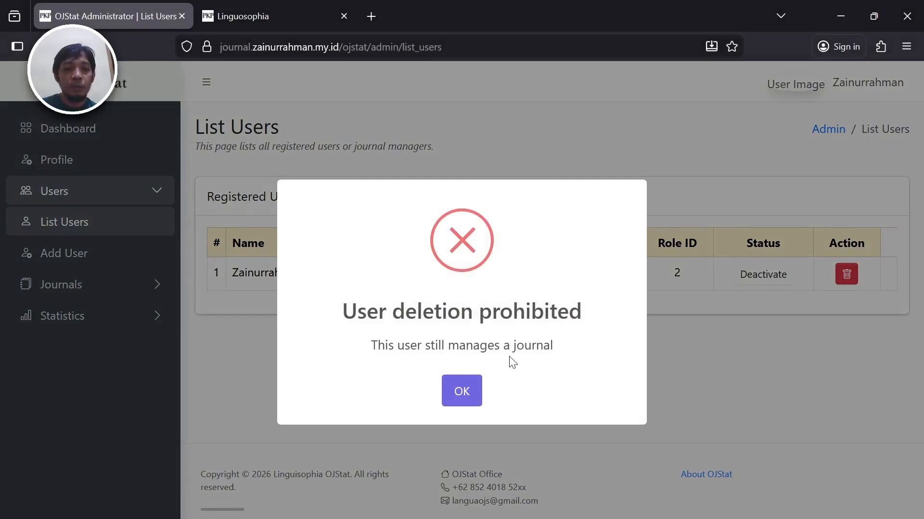
left_click(470, 394)
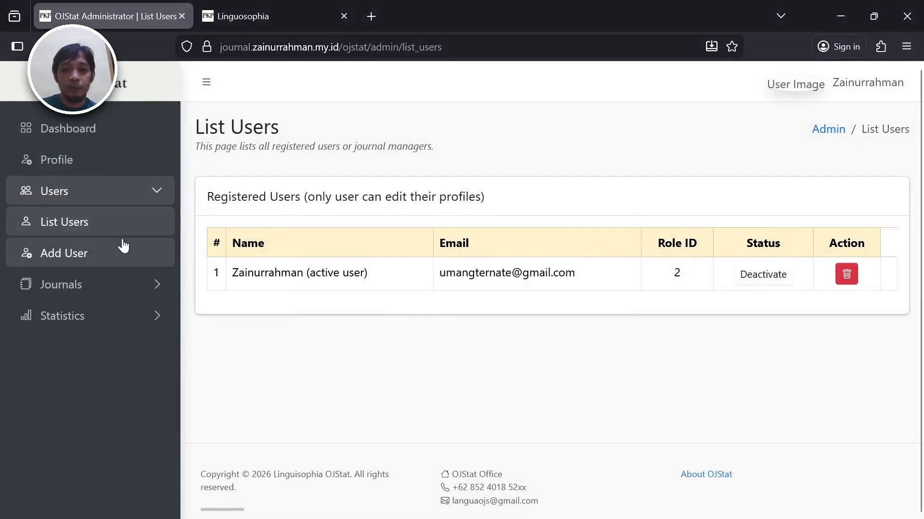
- Open the Add User form, leaving the Full Name field blank
left_click(121, 257)
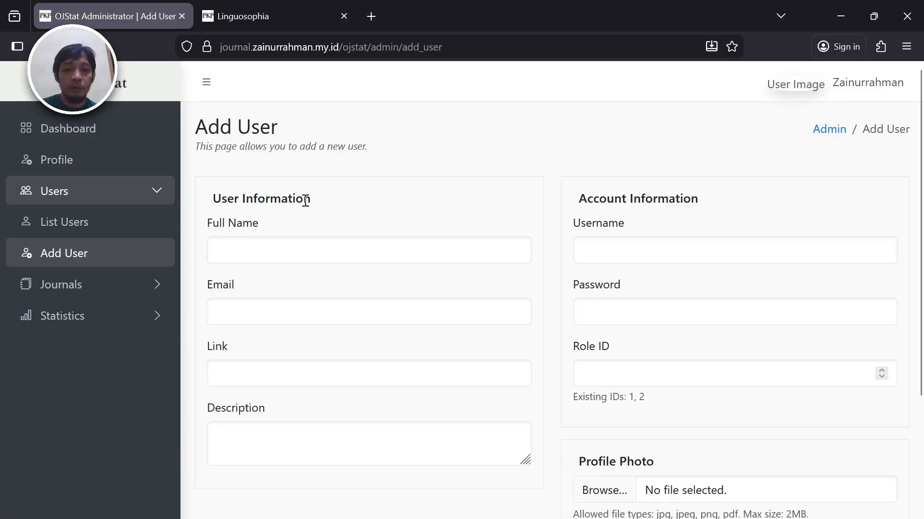
left_click(326, 244)
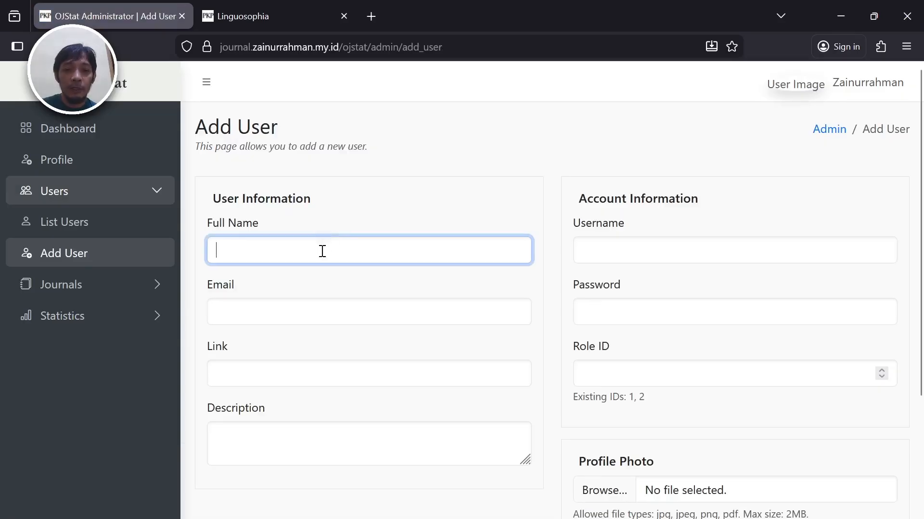
left_click(296, 397)
scroll(296, 397, "down", 2)
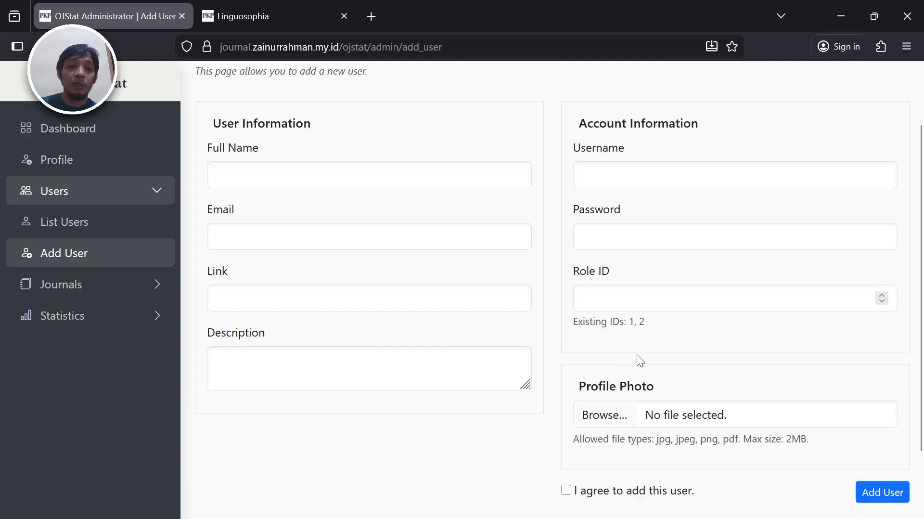
- Enter -3 as the new user's Role ID
left_click(646, 310)
type("3")
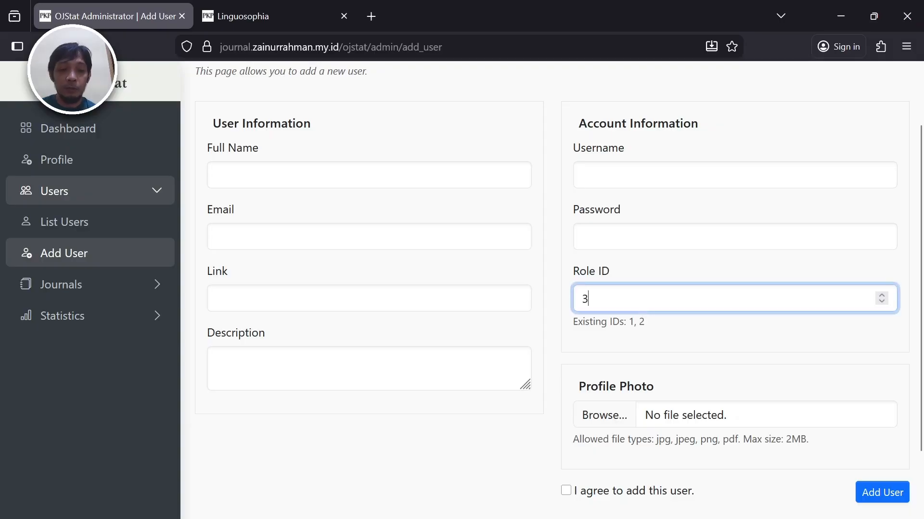
key("BackSpace")
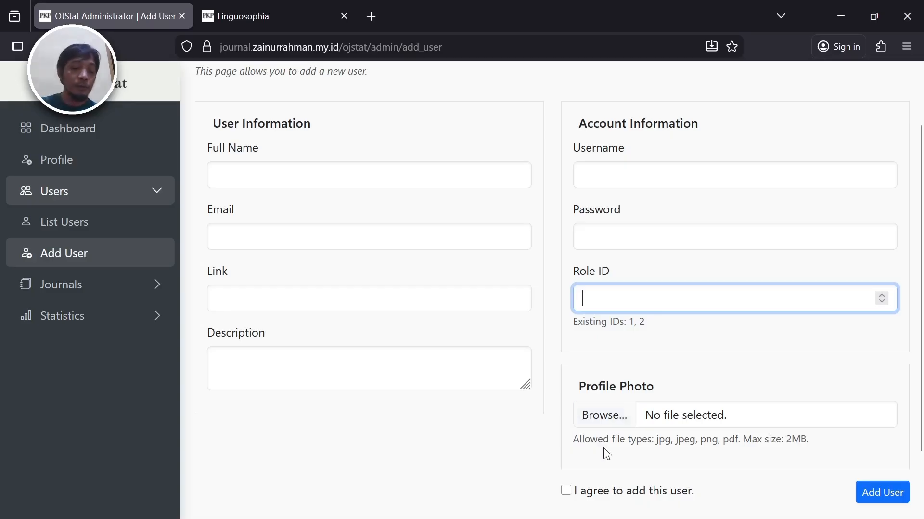
key("Down")
key("Down")
key("Down")
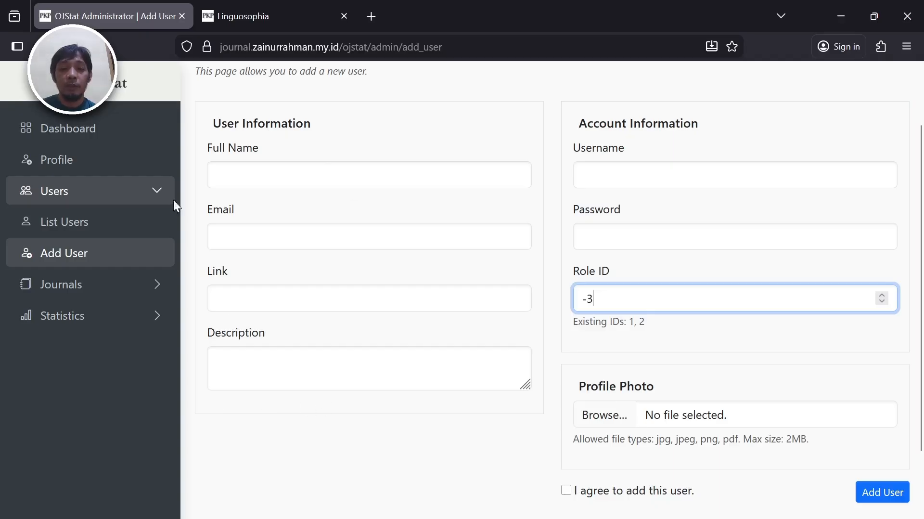
left_click(103, 286)
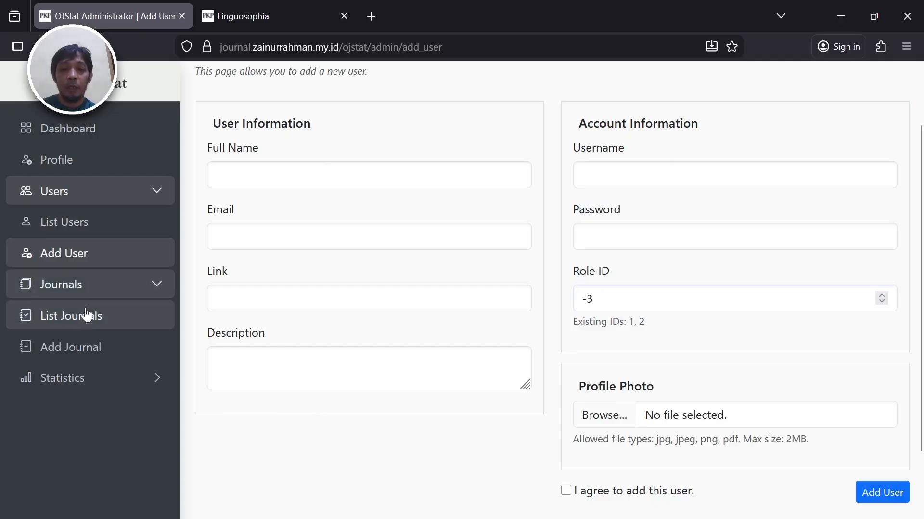
- Inspect the Linguosophia journal's edit page, then open an empty Add Journal form
left_click(83, 319)
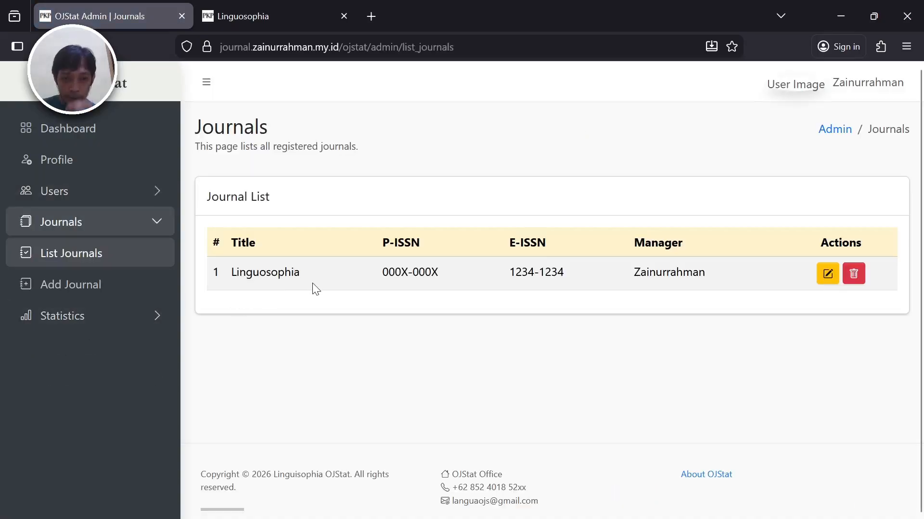
left_click(826, 283)
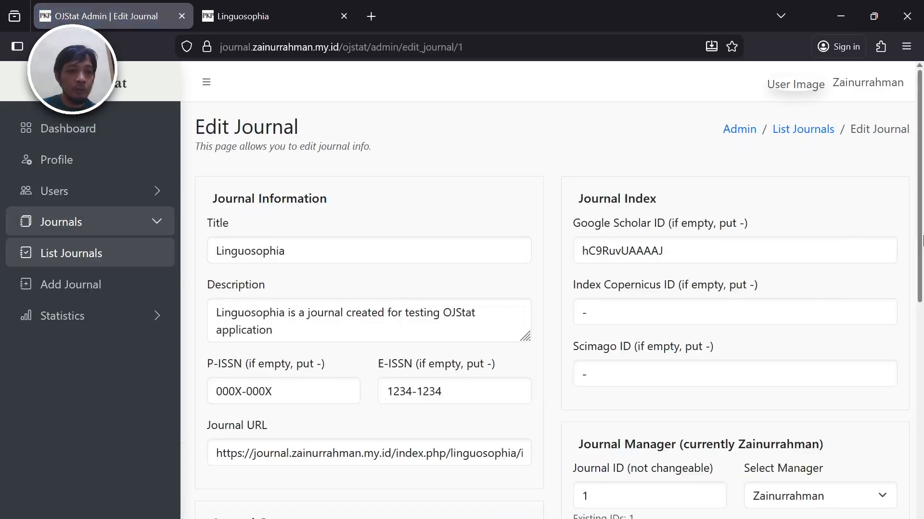
scroll(923, 359, "down", 8)
scroll(923, 162, "up", 8)
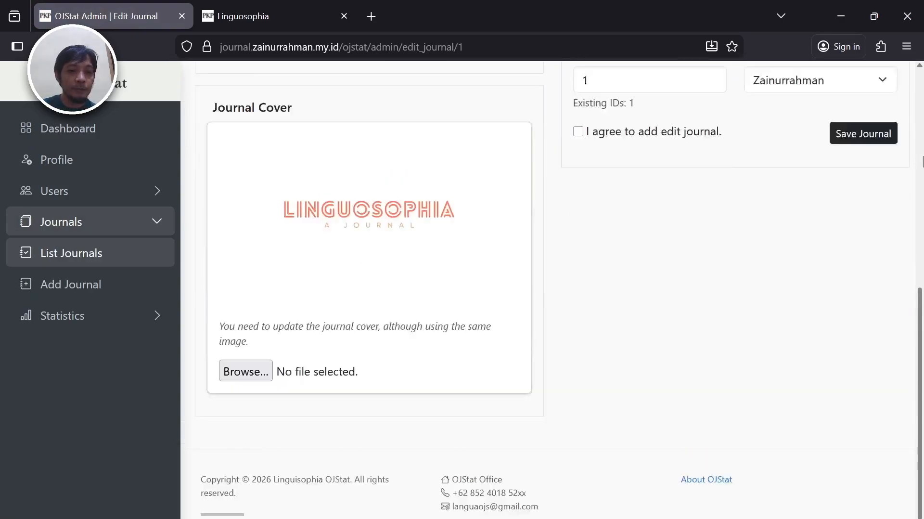
left_click(818, 134)
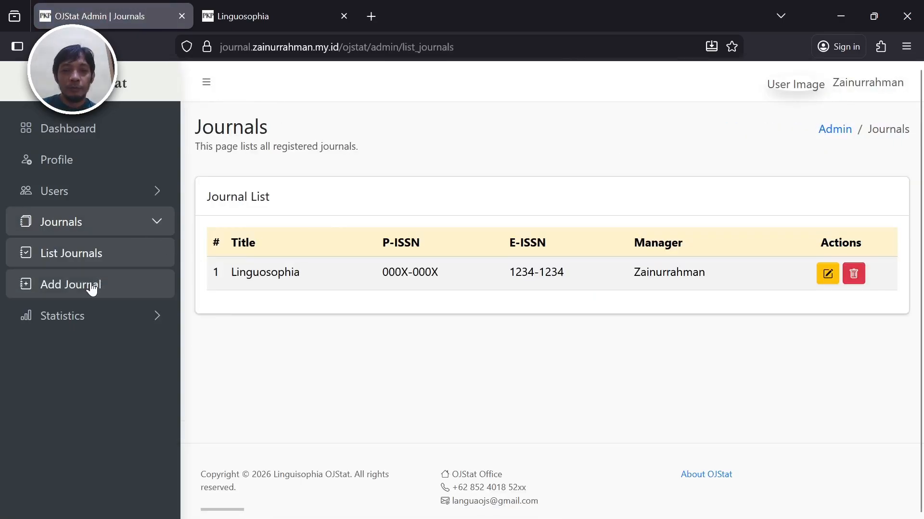
left_click(91, 286)
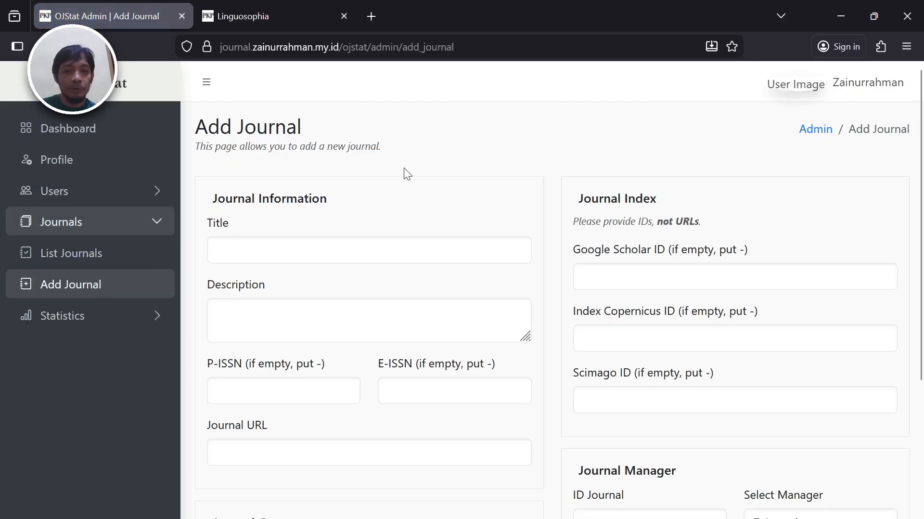
scroll(405, 170, "down", 3)
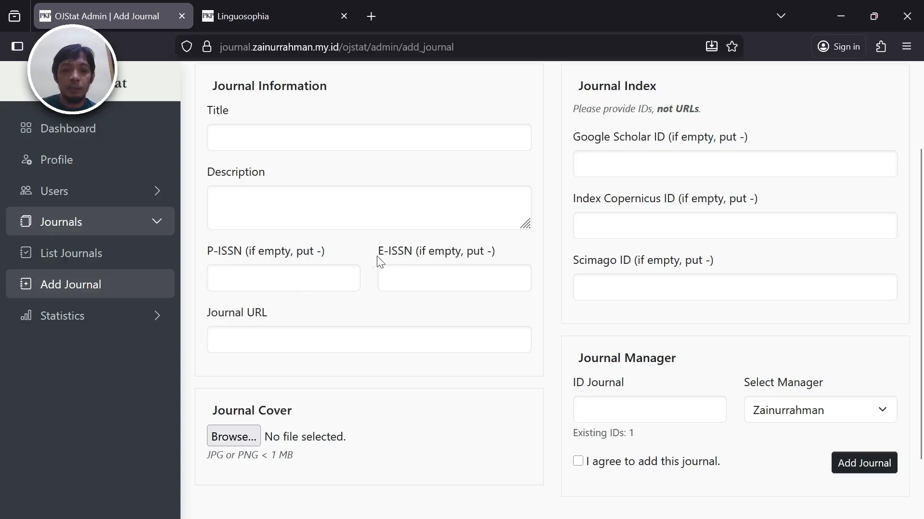
left_click(286, 275)
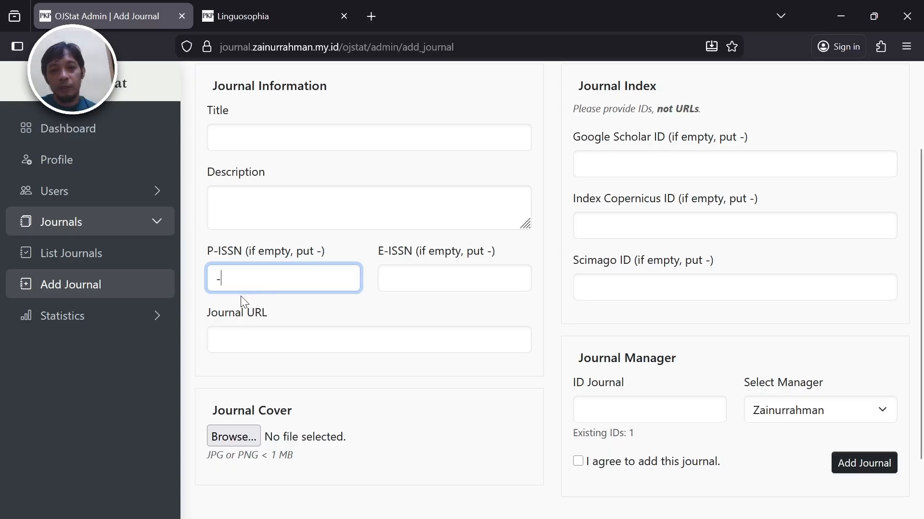
type("-")
key("BackSpace")
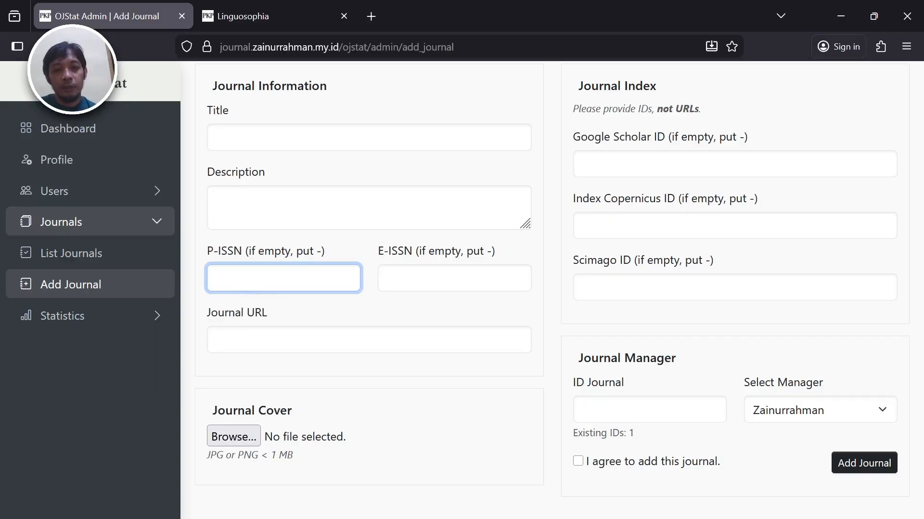
left_click(315, 307)
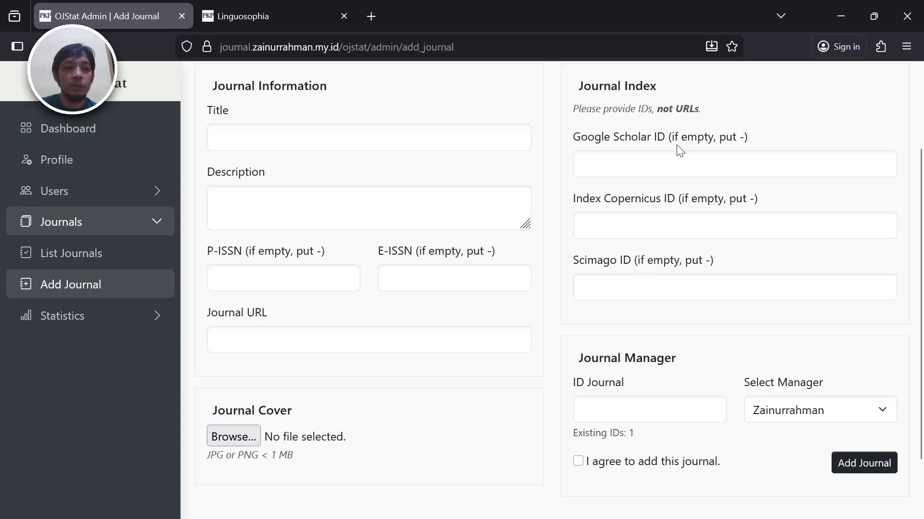
left_click(644, 170)
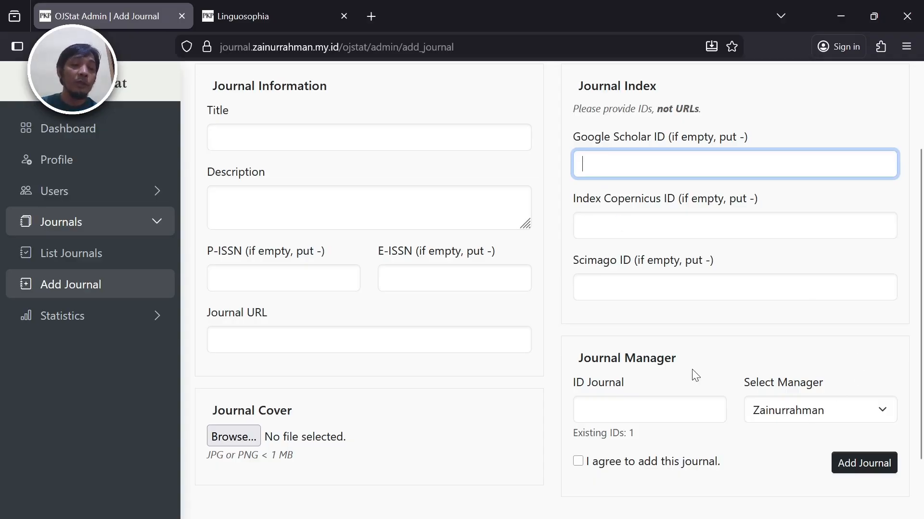
scroll(692, 369, "down", 3)
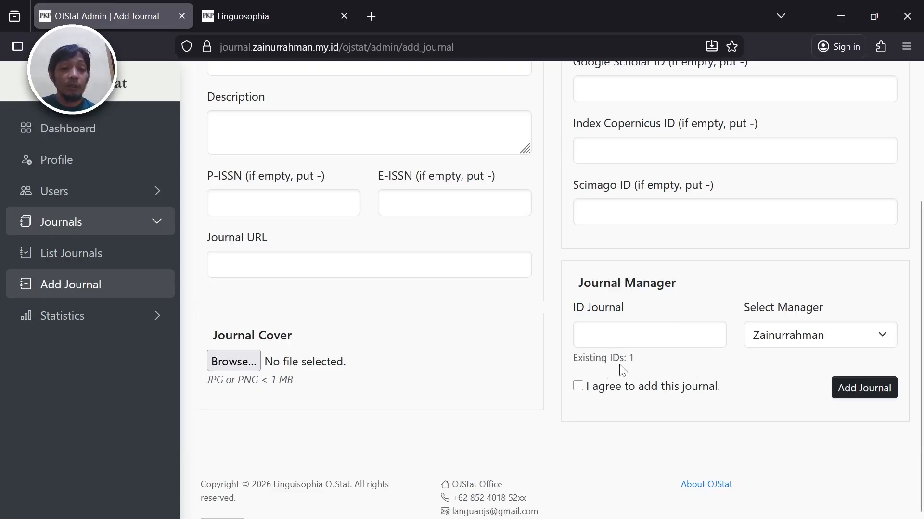
left_click(632, 338)
type("2")
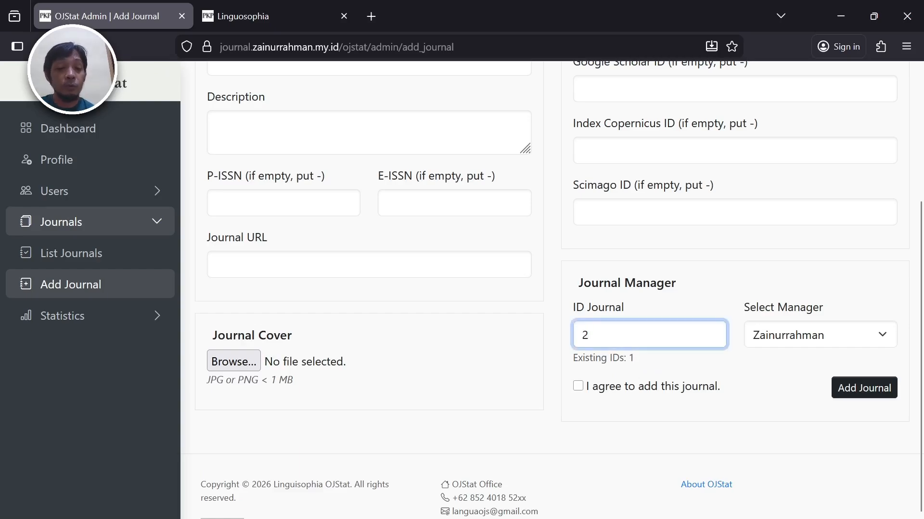
key("BackSpace")
left_click(748, 268)
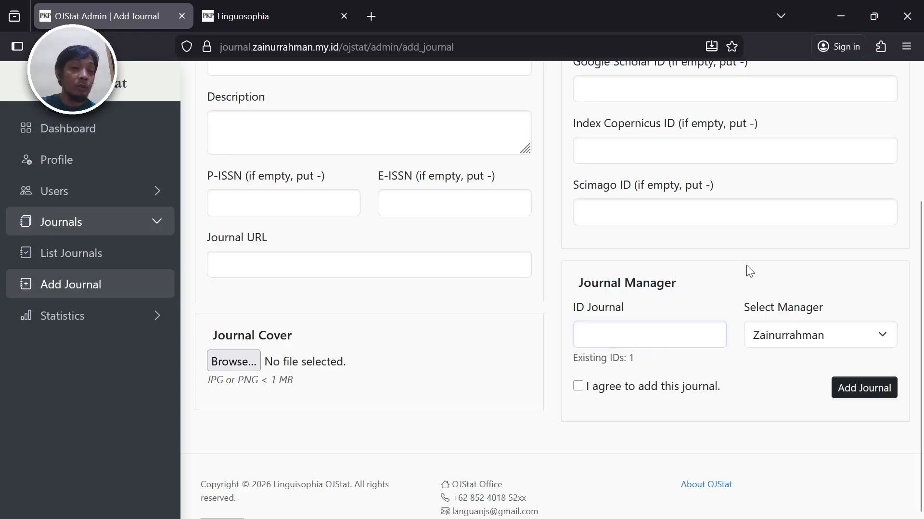
left_click(791, 333)
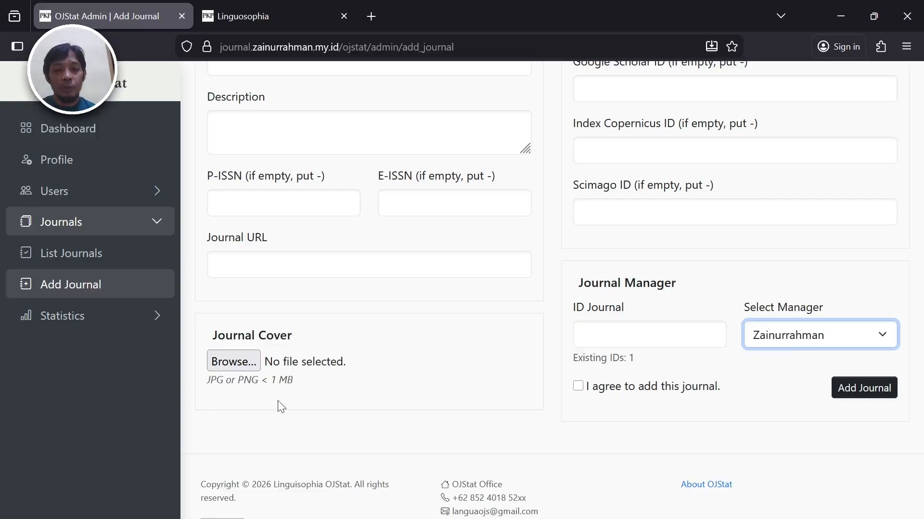
left_click(271, 423)
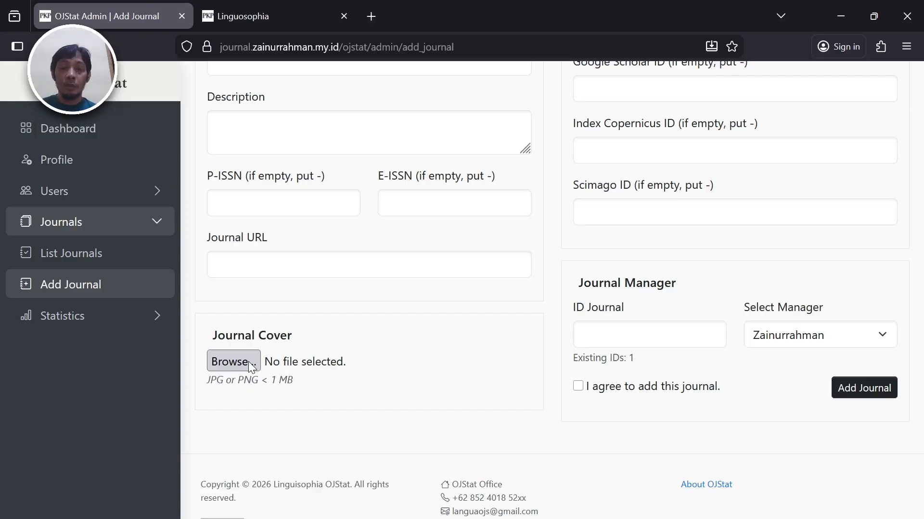
left_click(232, 17)
scroll(359, 299, "up", 1)
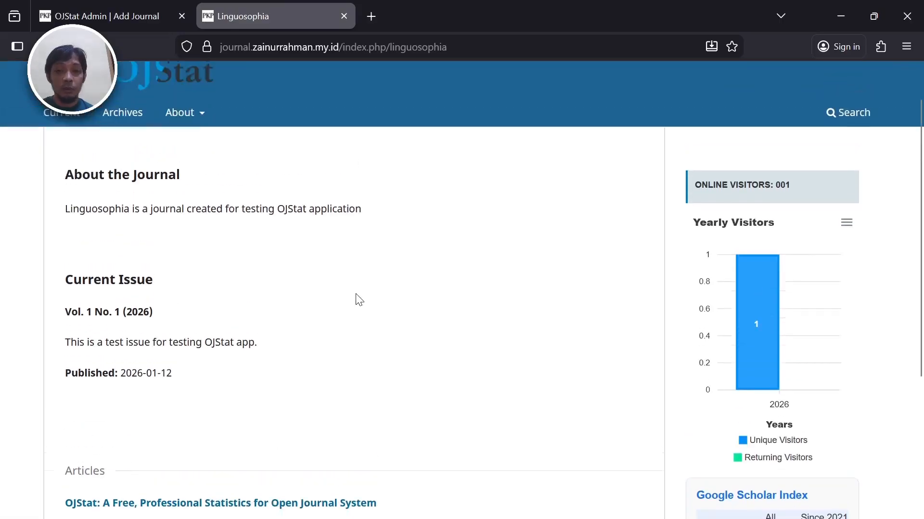
scroll(357, 293, "down", 5)
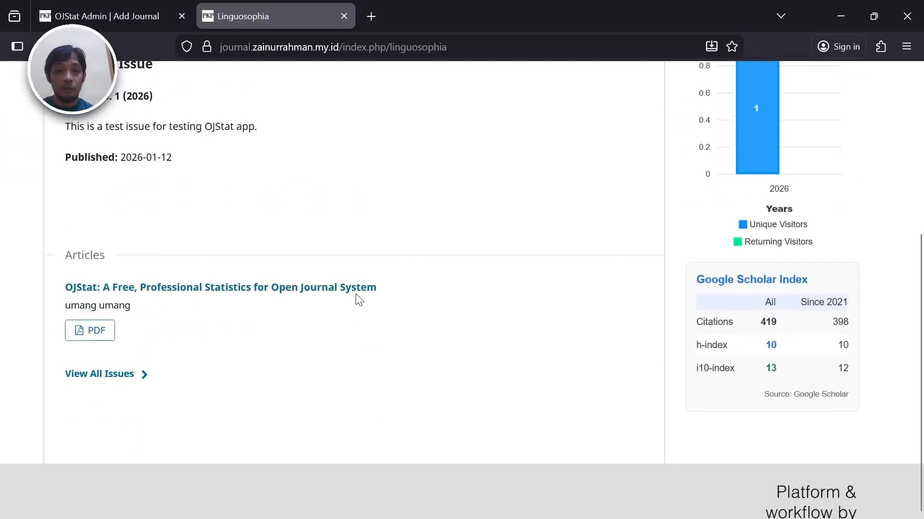
scroll(356, 293, "up", 5)
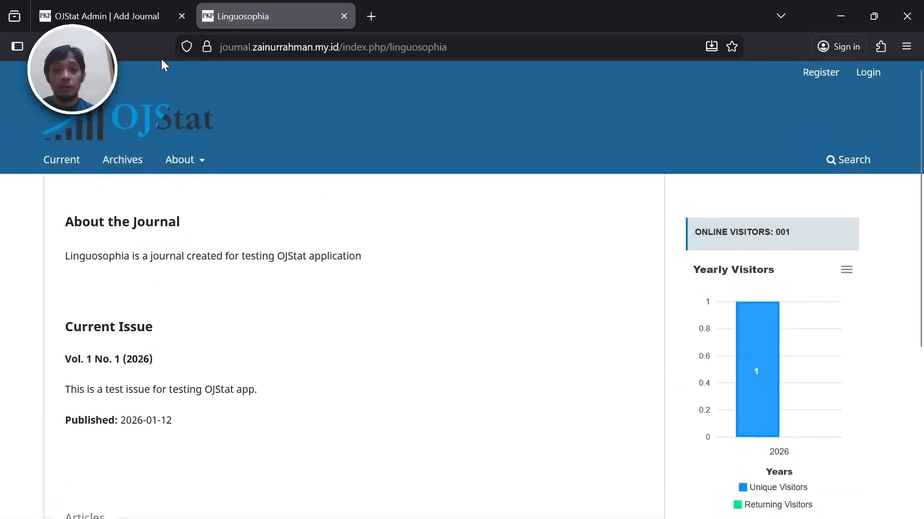
left_click(126, 18)
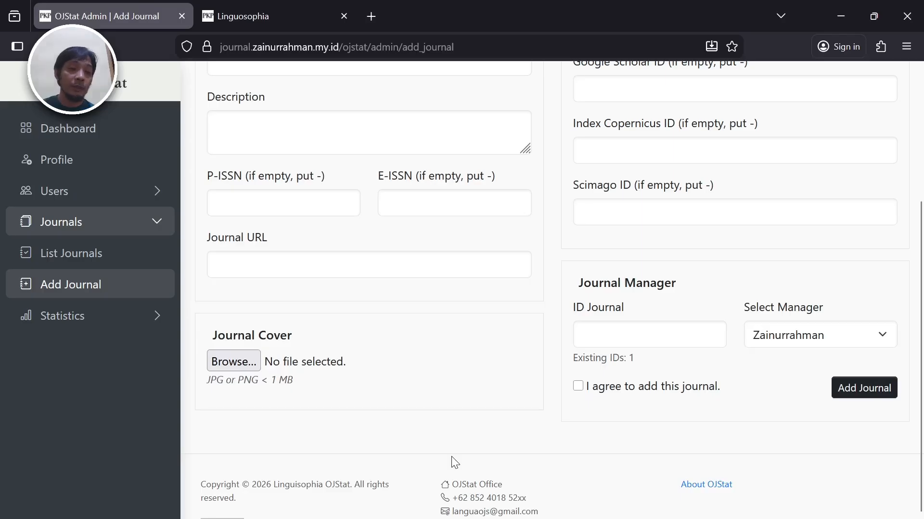
- Scroll back to the top of the empty Add Journal form
scroll(439, 418, "up", 1)
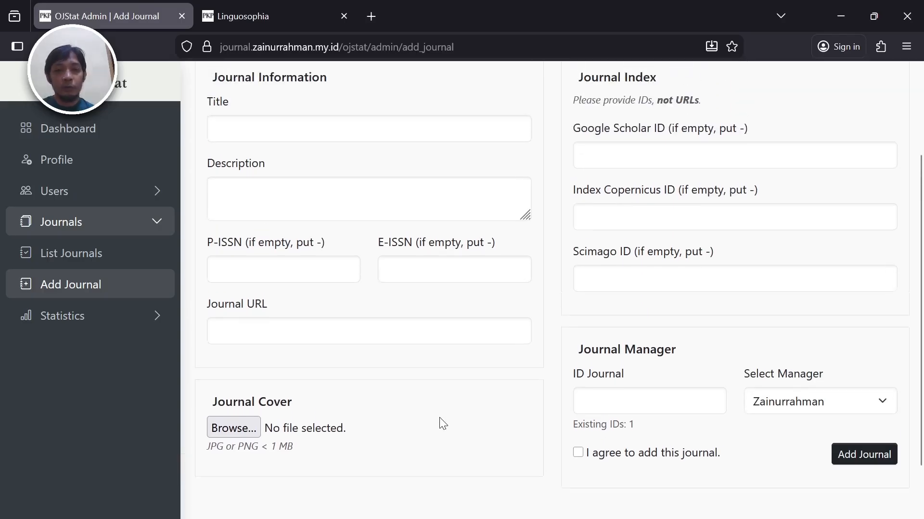
scroll(440, 418, "up", 2)
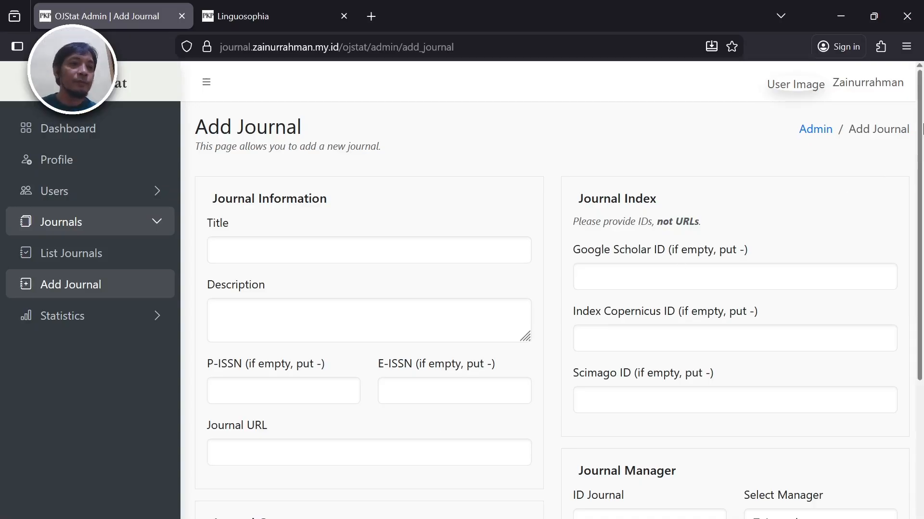
- Sign out of the administrator account and confirm the logout
left_click(880, 80)
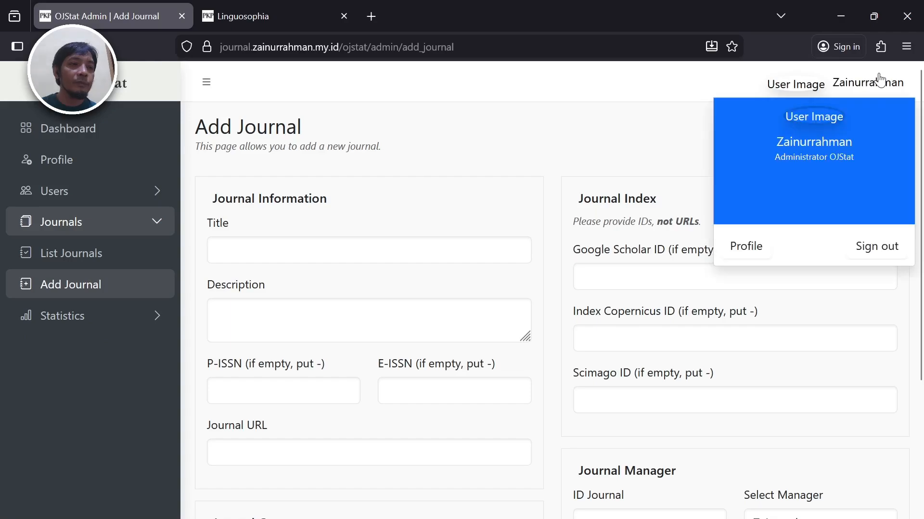
left_click(859, 251)
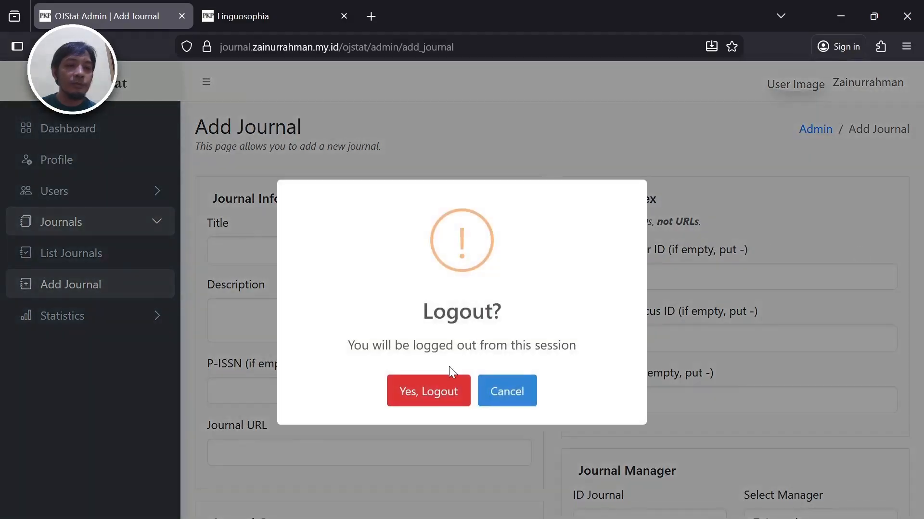
left_click(438, 396)
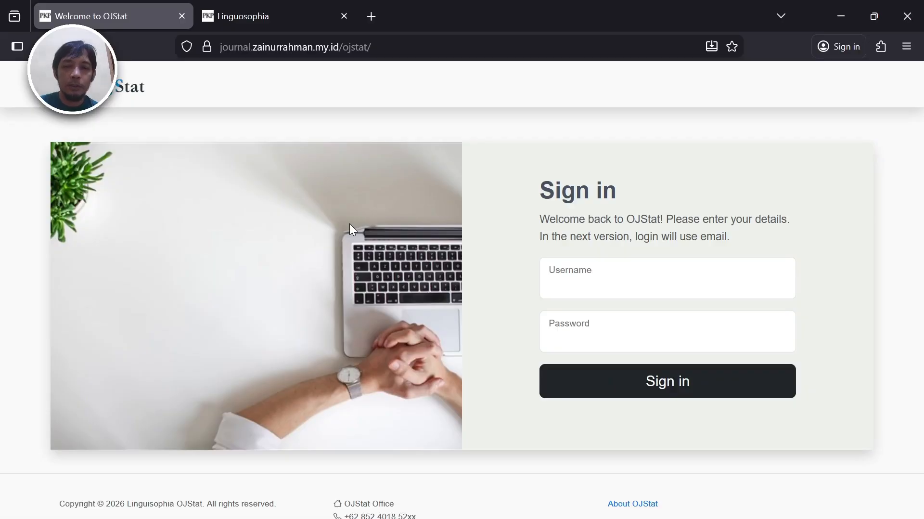
- Sign in to OJStat with the user account's username and password
left_click(576, 291)
type("umang")
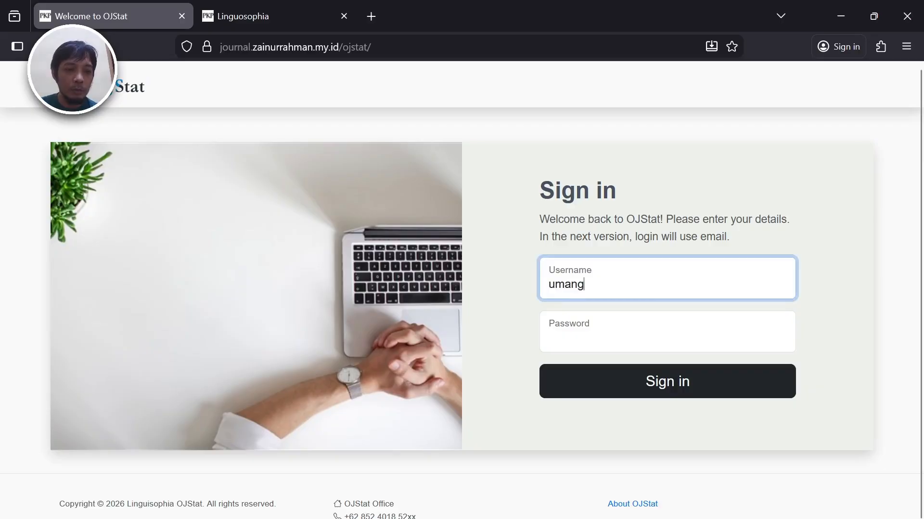
left_click(494, 228)
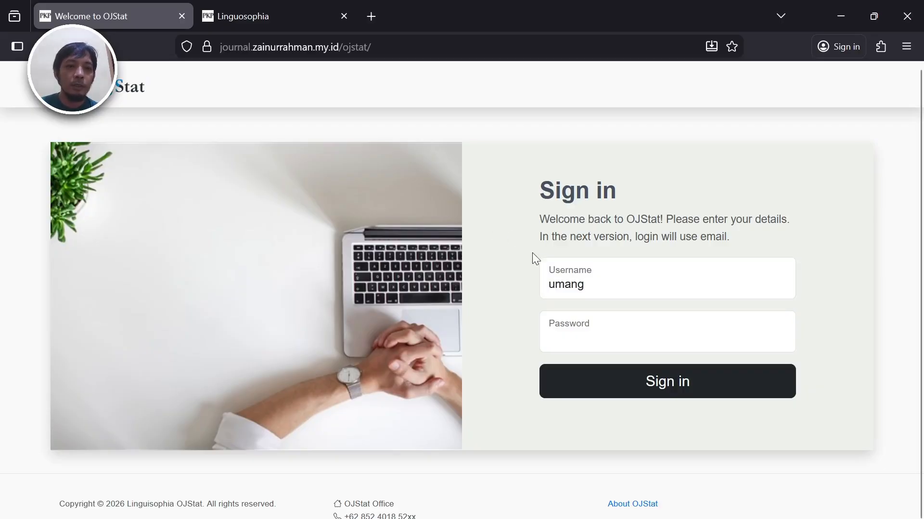
left_click(573, 327)
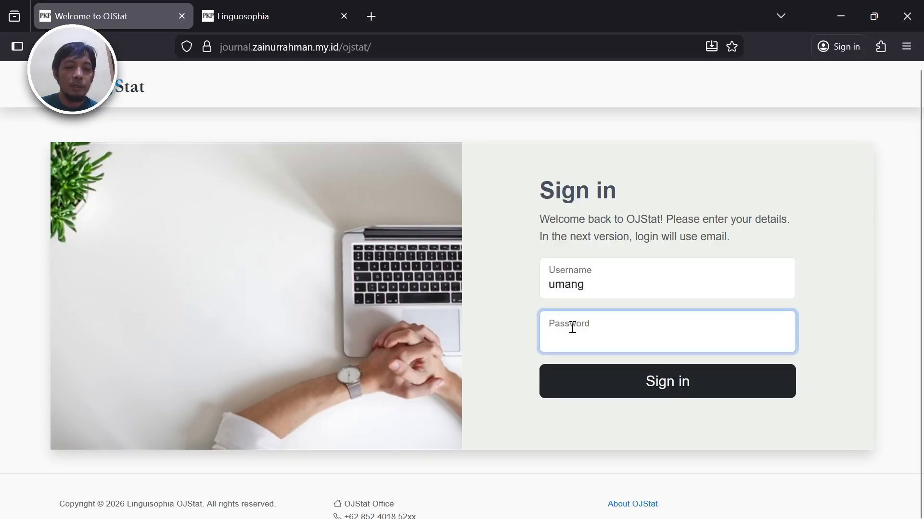
type("•••••••")
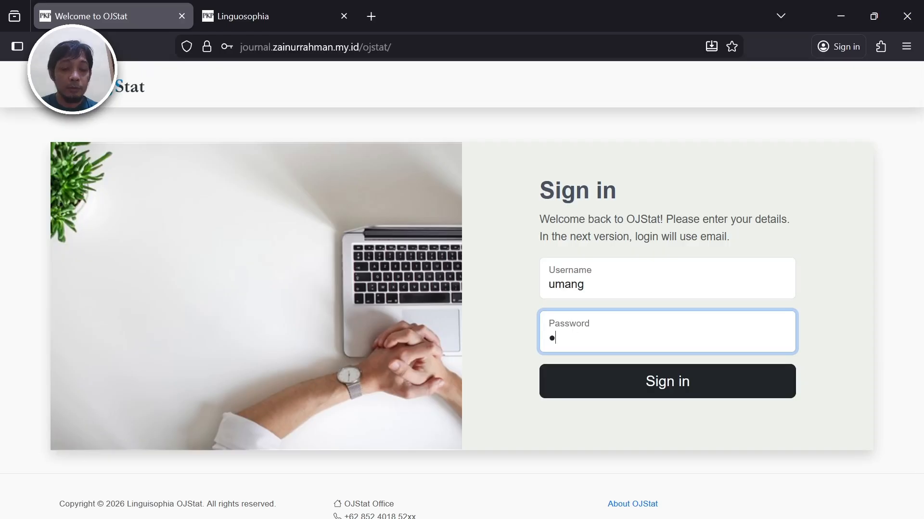
type("•")
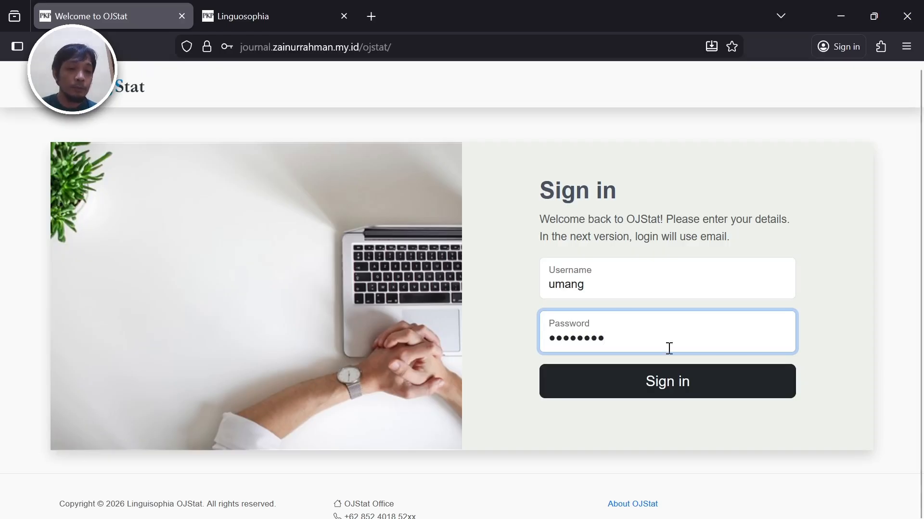
left_click(668, 394)
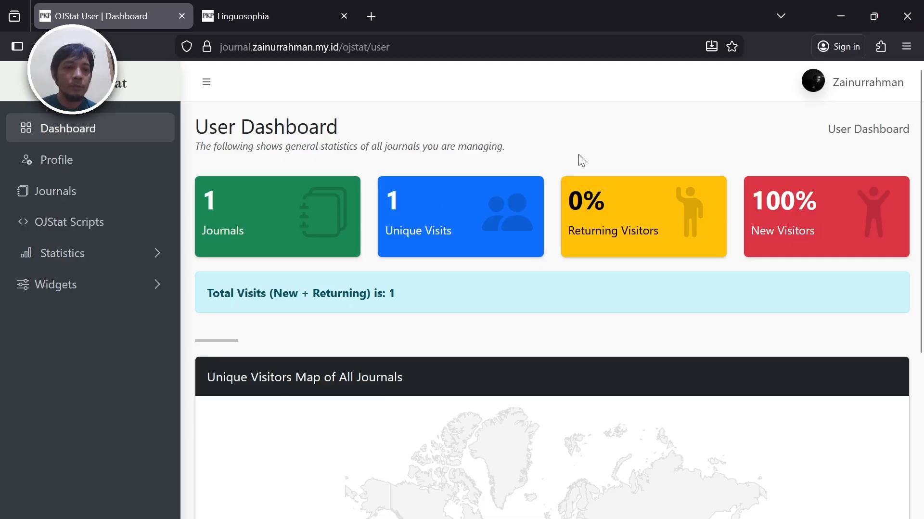
- Scroll the User Dashboard to review the visit stat cards and the Unique Visitors Map
scroll(579, 156, "down", 5)
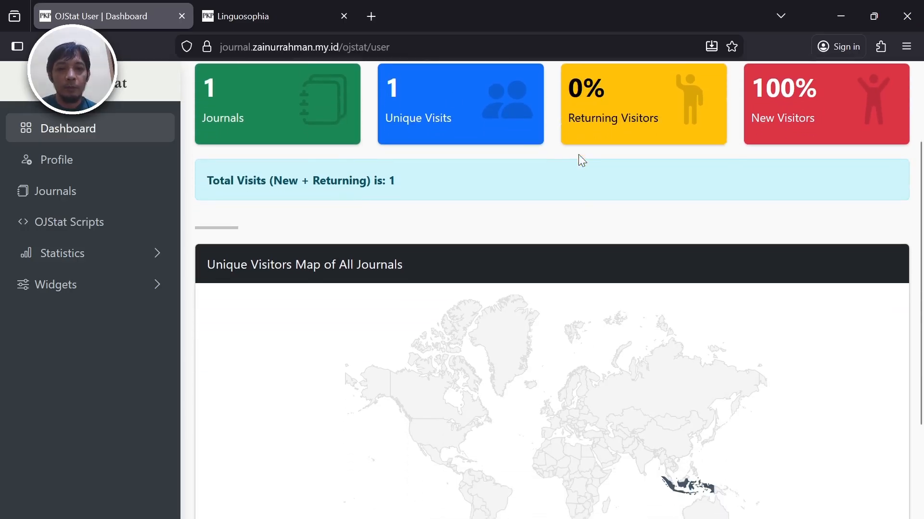
scroll(582, 160, "up", 5)
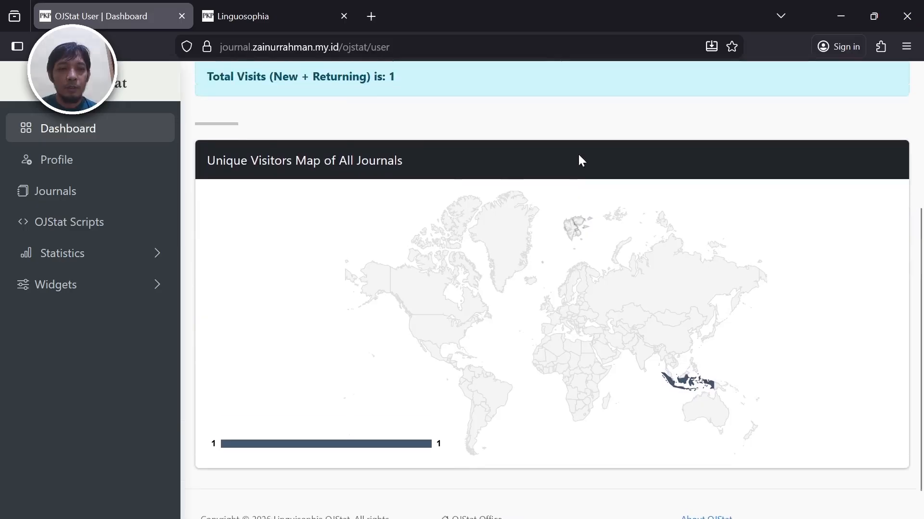
scroll(579, 154, "up", 1)
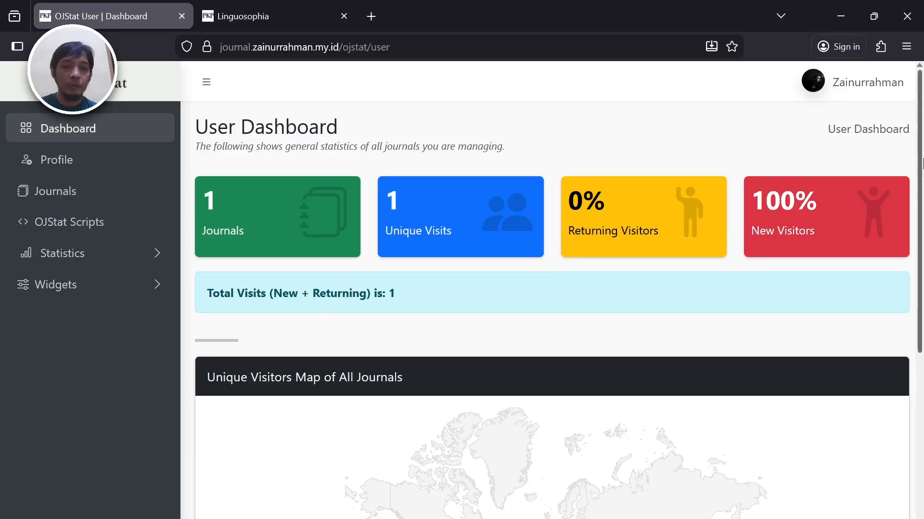
scroll(920, 164, "down", 3)
scroll(770, 193, "up", 3)
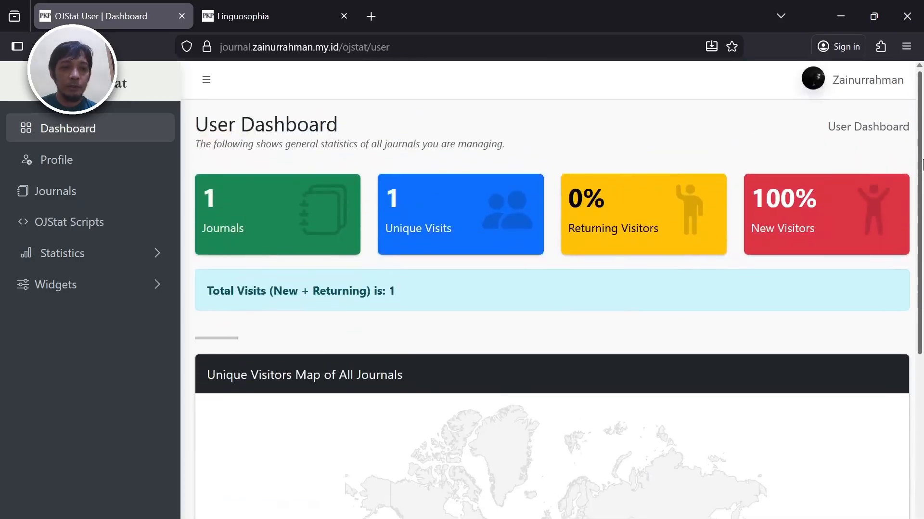
left_click(78, 165)
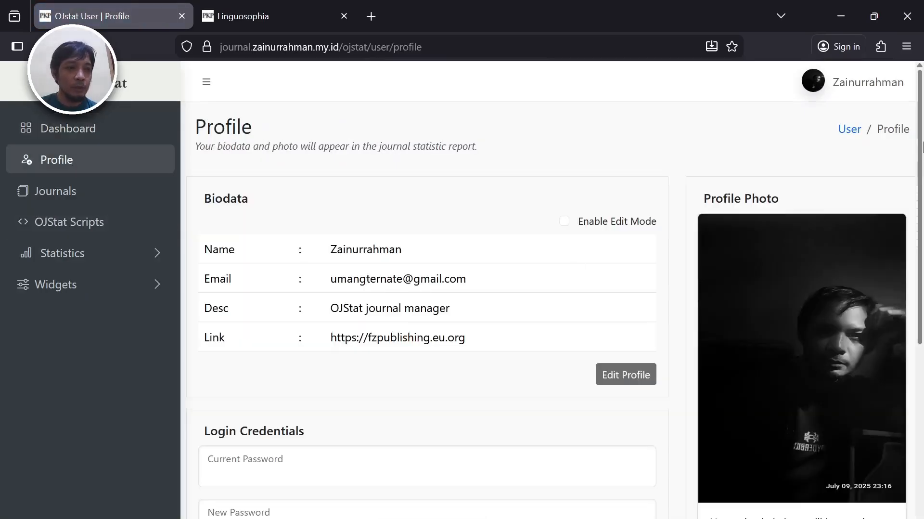
scroll(923, 145, "down", 3)
scroll(922, 144, "down", 2)
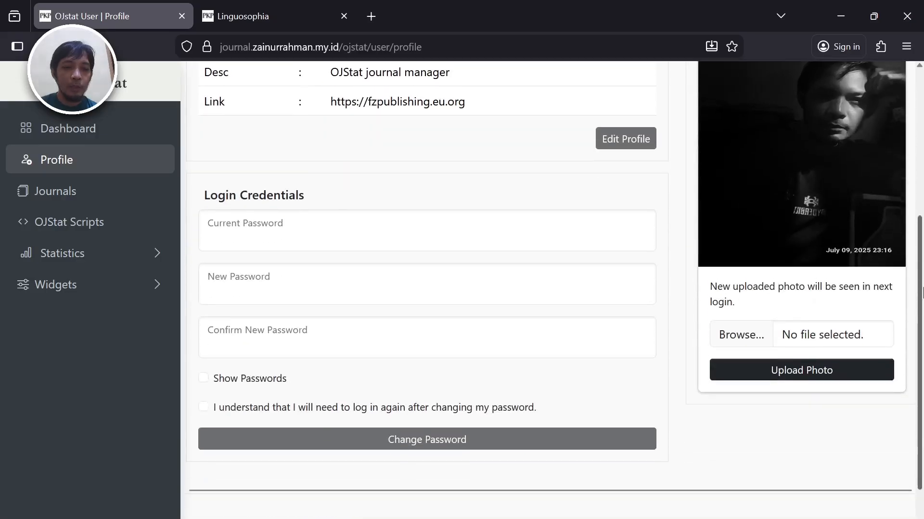
scroll(922, 139, "up", 5)
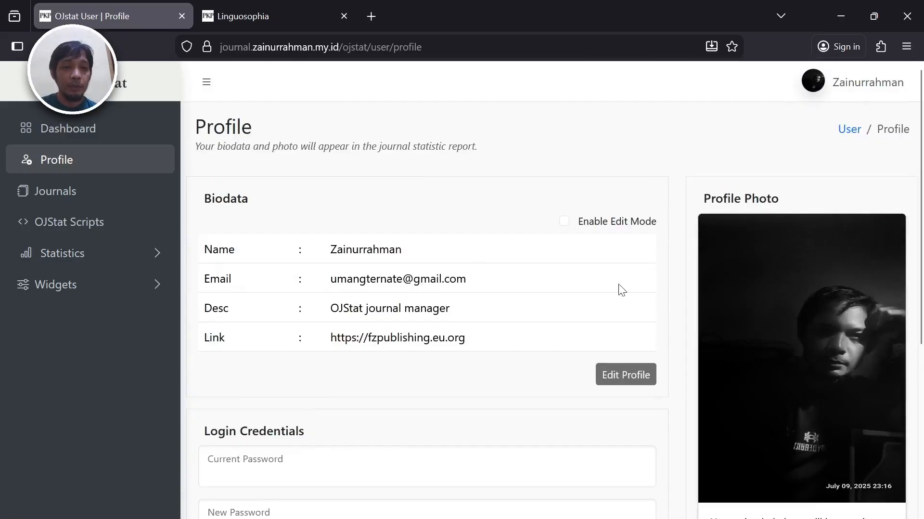
left_click(565, 222)
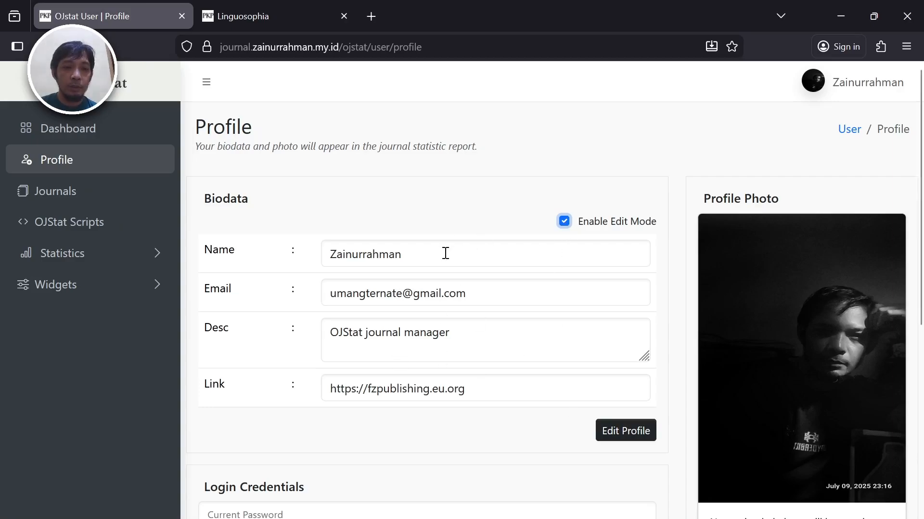
left_click(565, 222)
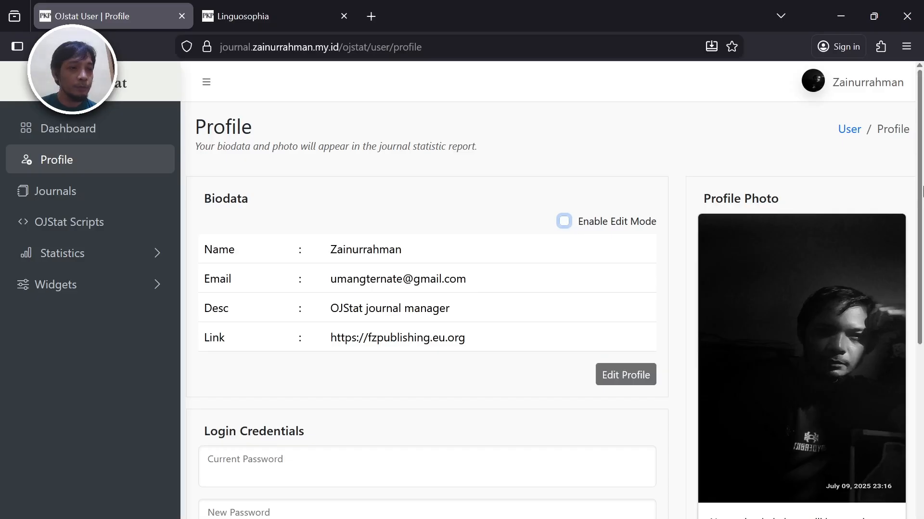
scroll(391, 483, "down", 5)
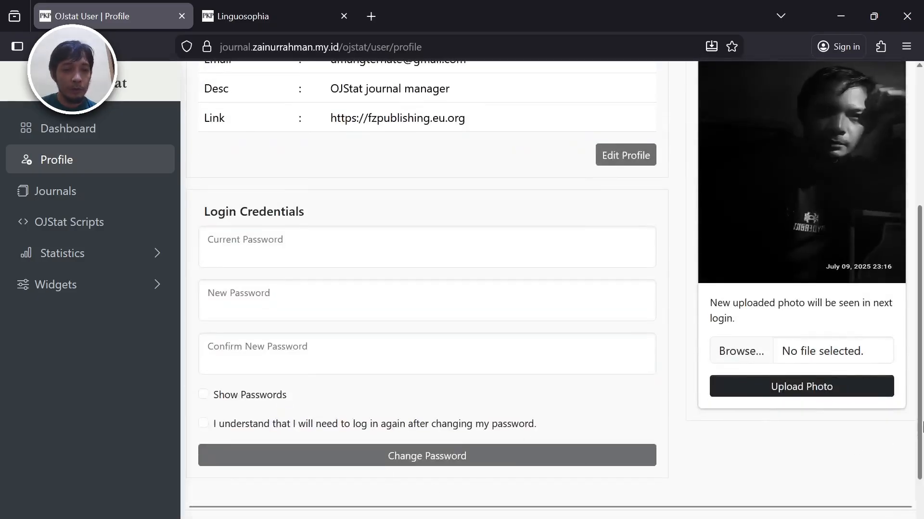
scroll(923, 464, "down", 2)
scroll(923, 463, "up", 2)
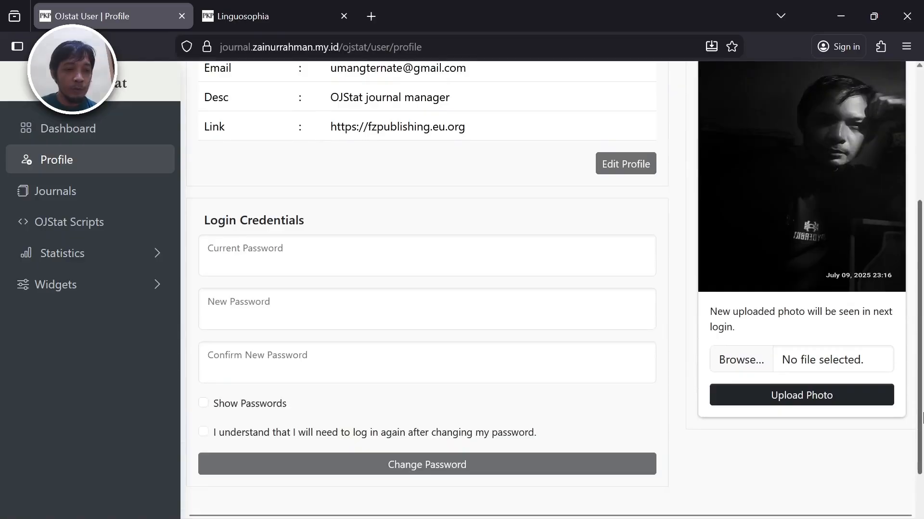
scroll(923, 464, "down", 3)
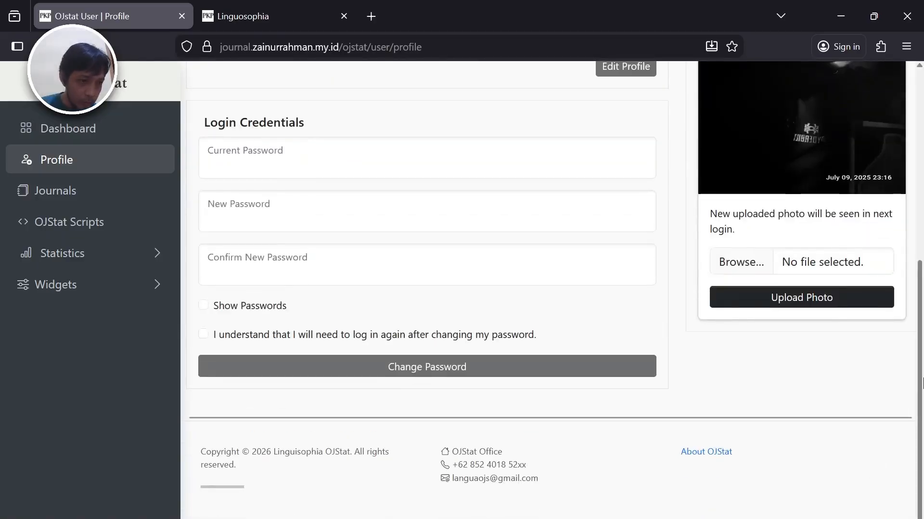
scroll(922, 405, "up", 6)
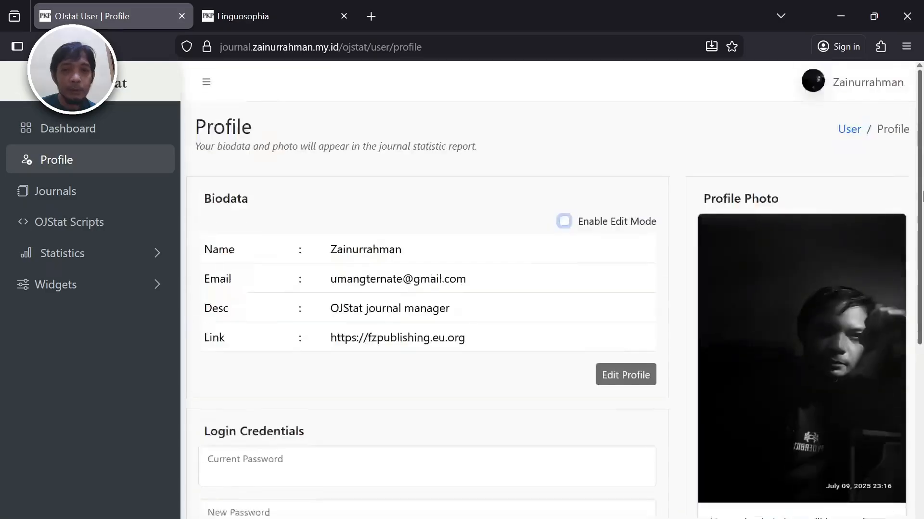
- Open Linguosophia from the Journals list and scroll to its Journal Configuration options
left_click(101, 195)
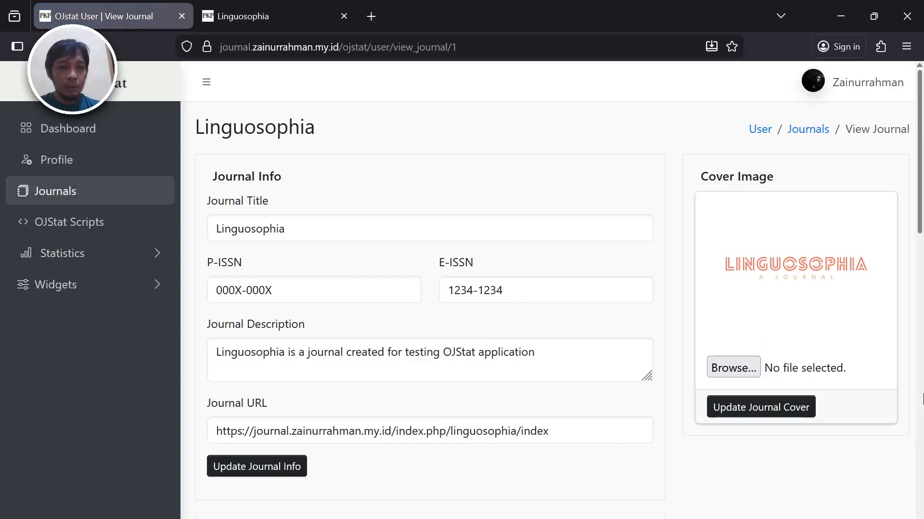
left_click(923, 396)
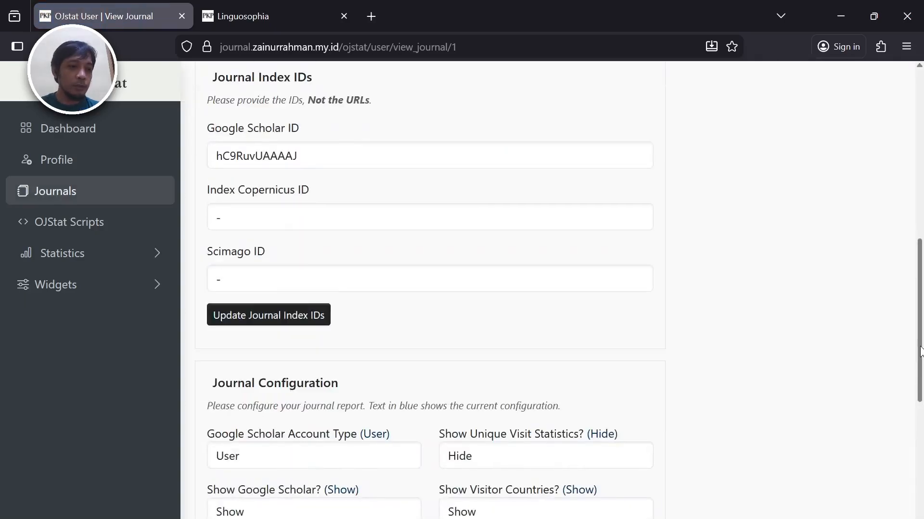
scroll(922, 352, "down", 5)
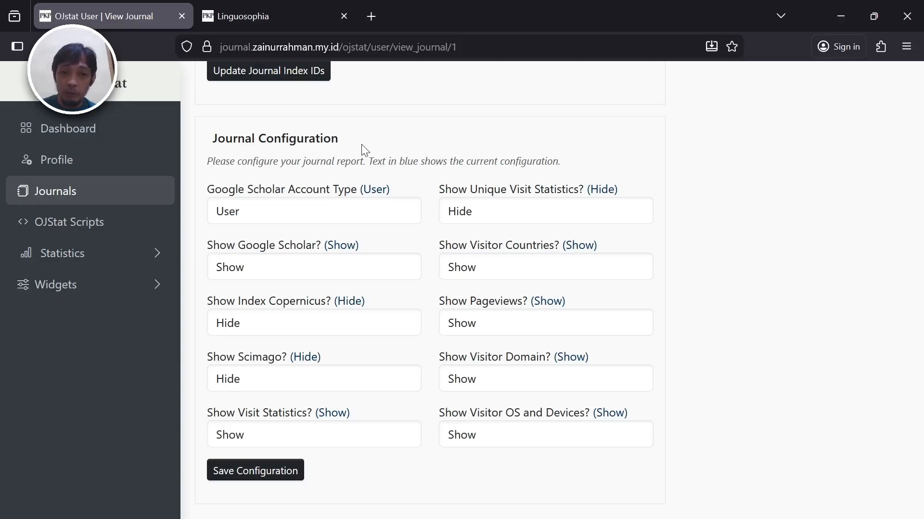
left_click(322, 218)
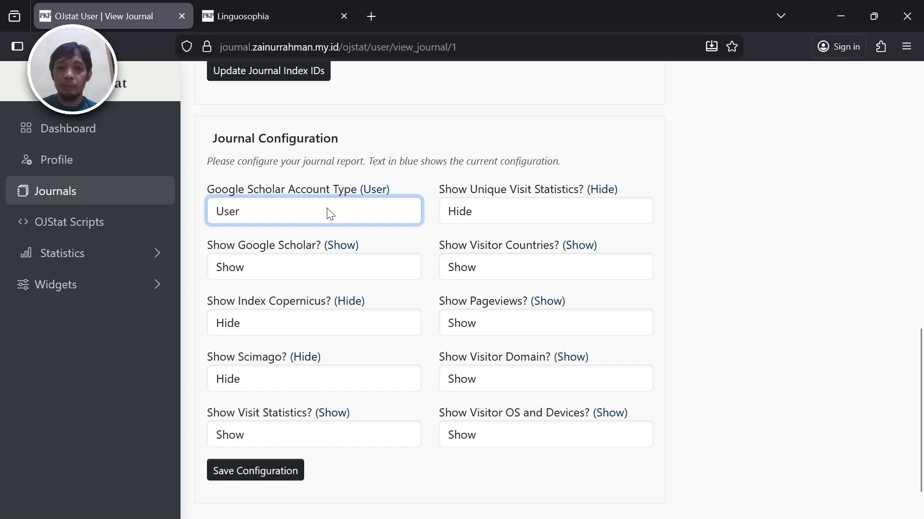
left_click(445, 160)
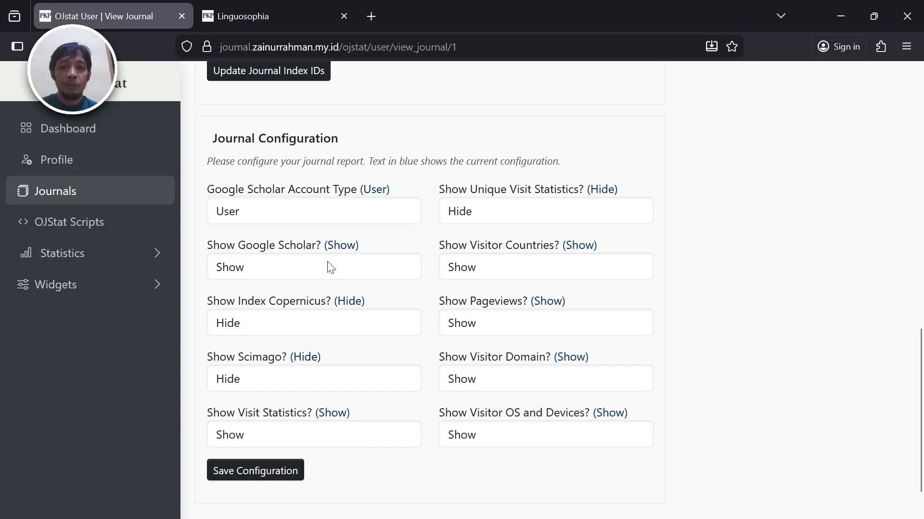
left_click(311, 270)
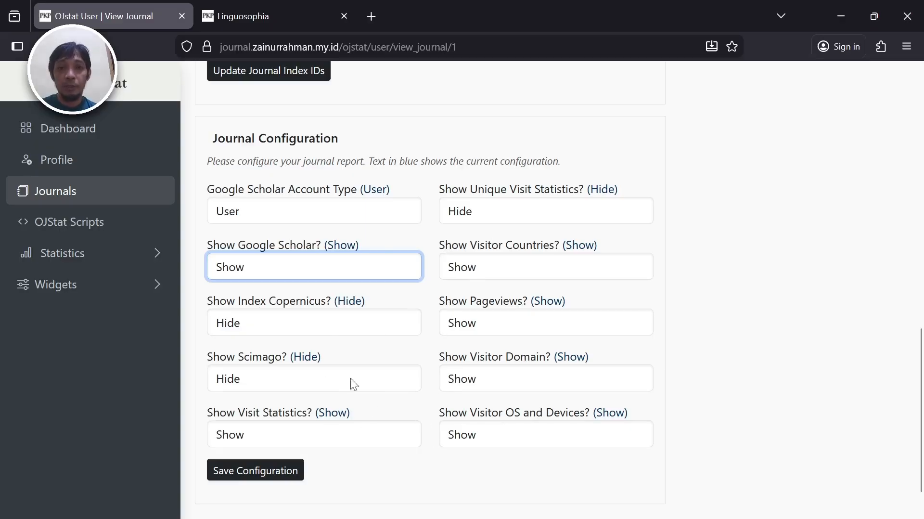
left_click(385, 483)
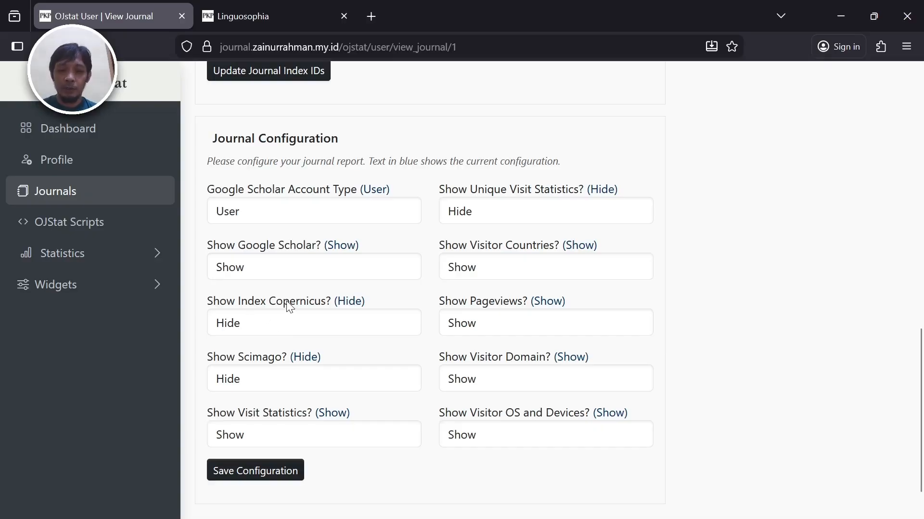
left_click(280, 328)
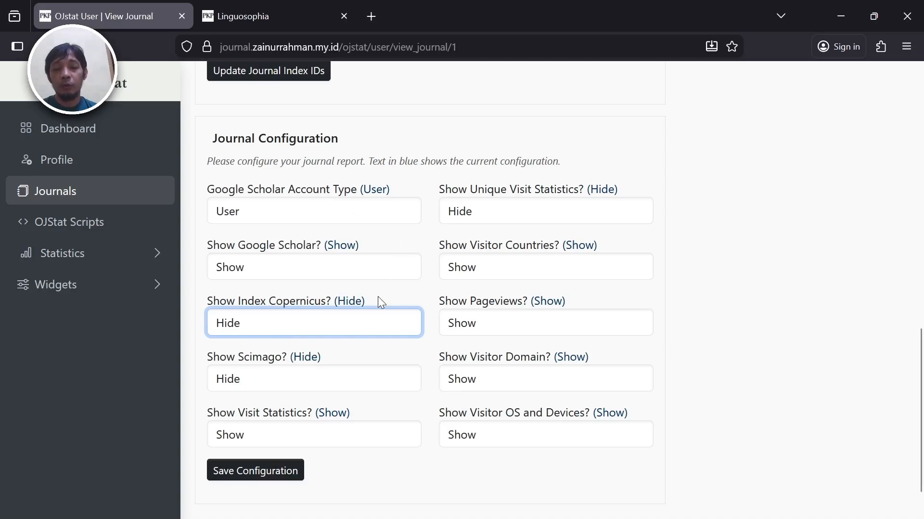
left_click(675, 278)
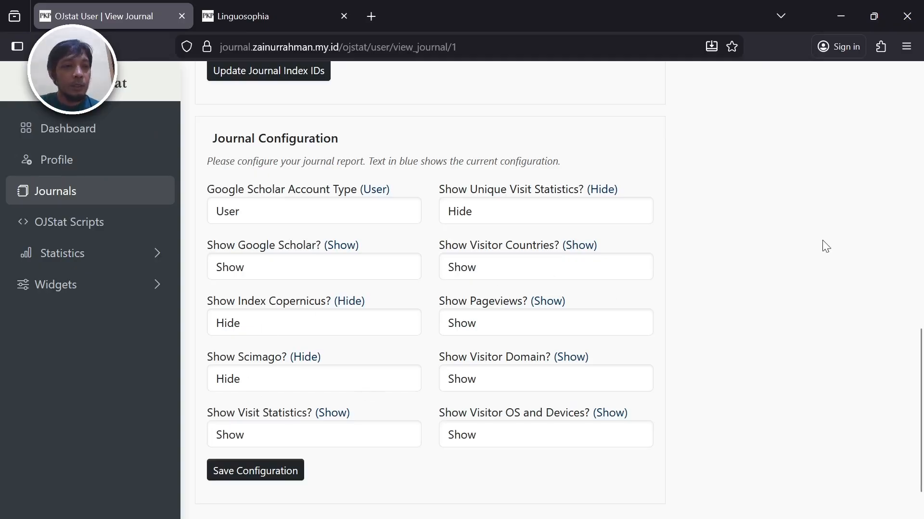
left_click(923, 110)
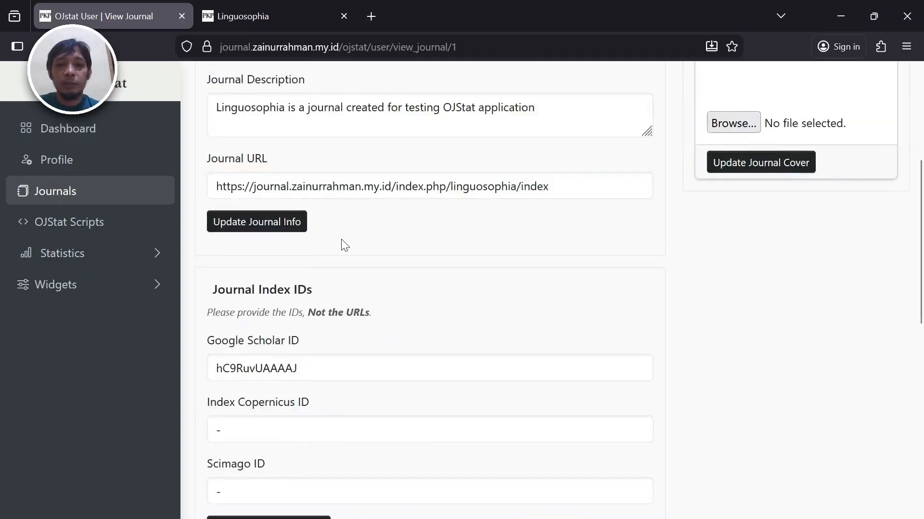
left_click(285, 17)
left_click(129, 12)
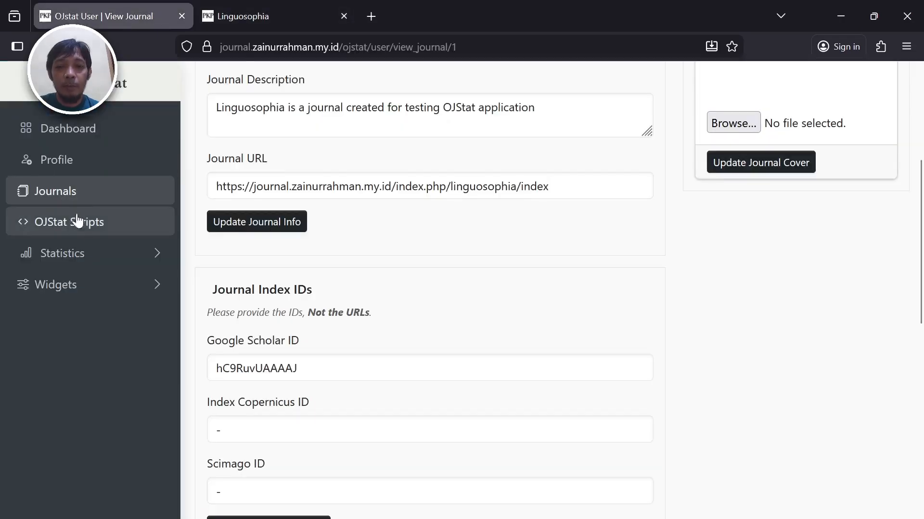
- Generate Linguosophia's ojstat_script.js and ojstat_widget.js script tags in OJStat Scripts
left_click(74, 238)
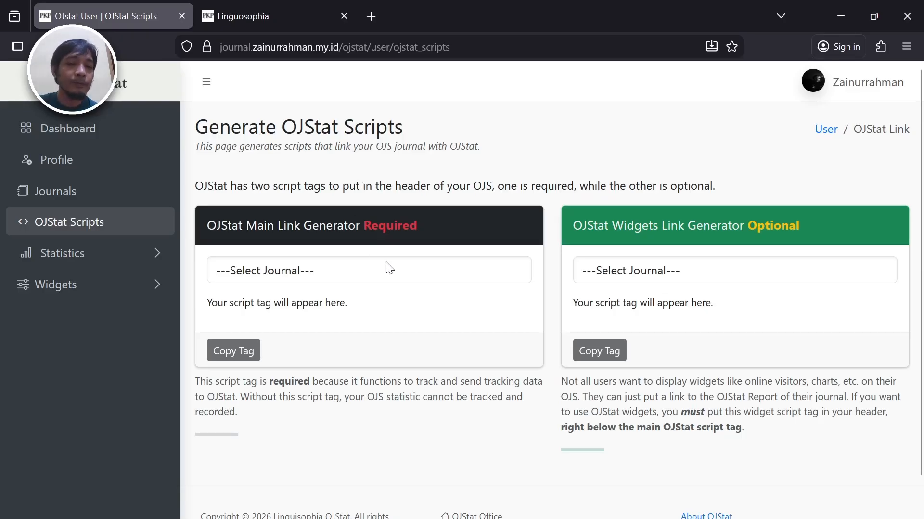
left_click(385, 276)
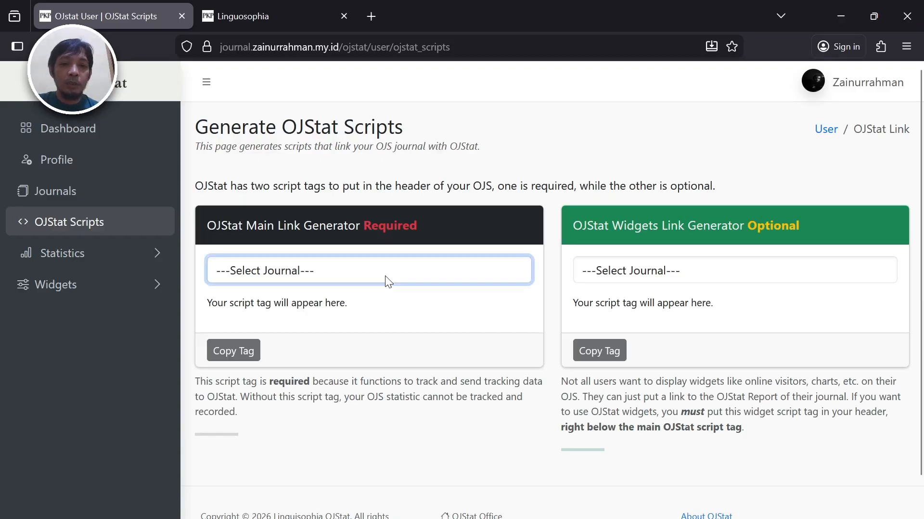
left_click(374, 317)
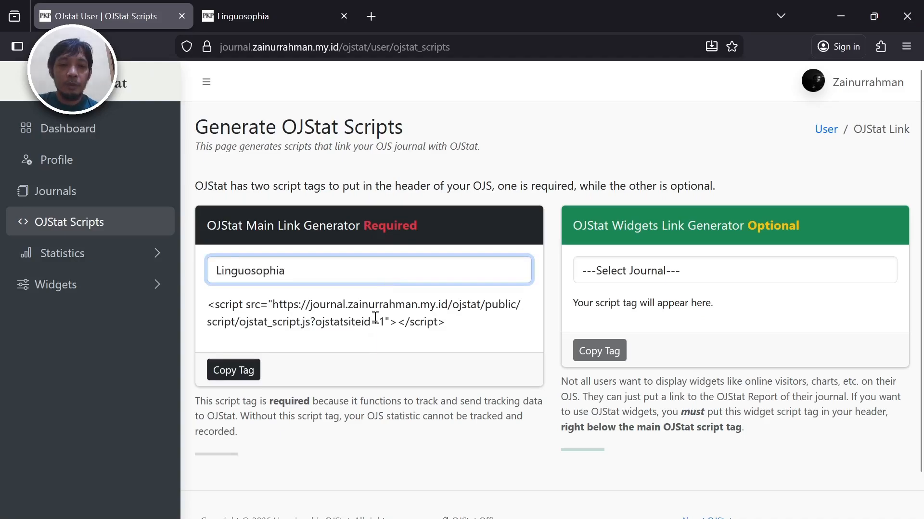
left_click(373, 311)
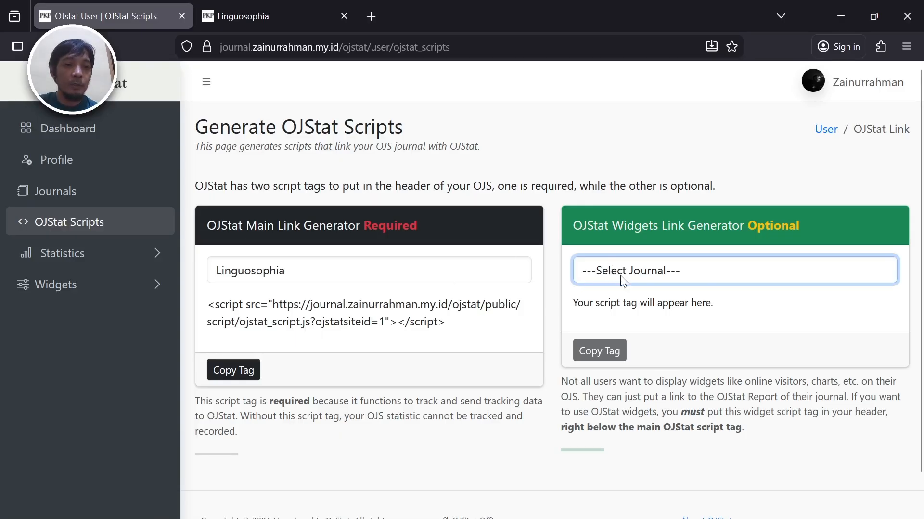
left_click(653, 314)
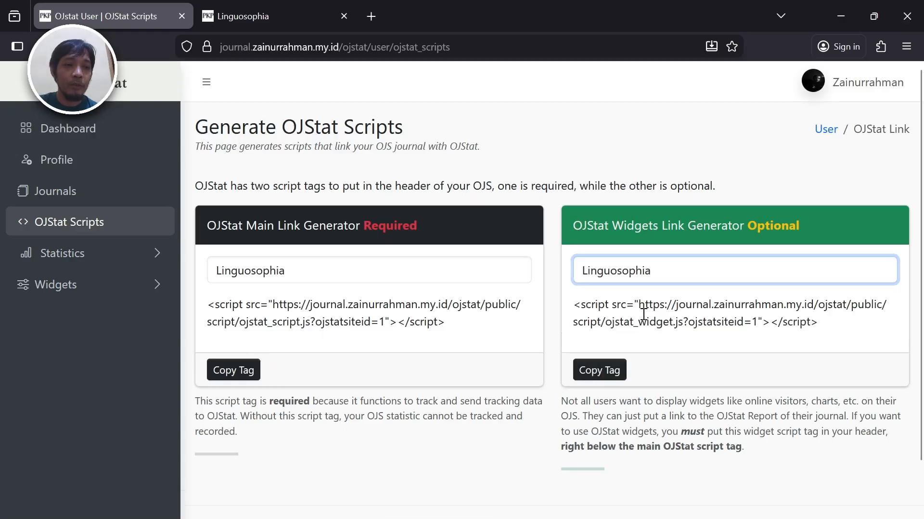
left_click(645, 313)
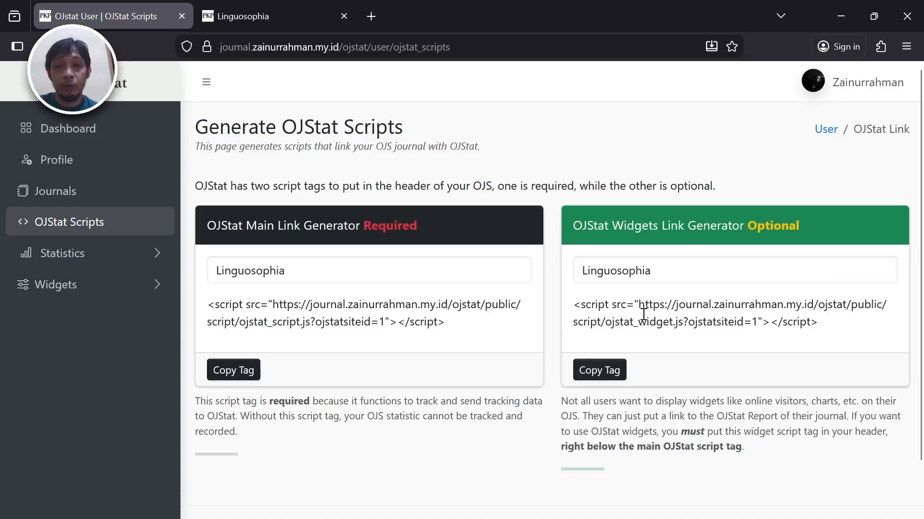
- Compare the Linguosophia home page with the generated tags, then go to its Login page
left_click(224, 14)
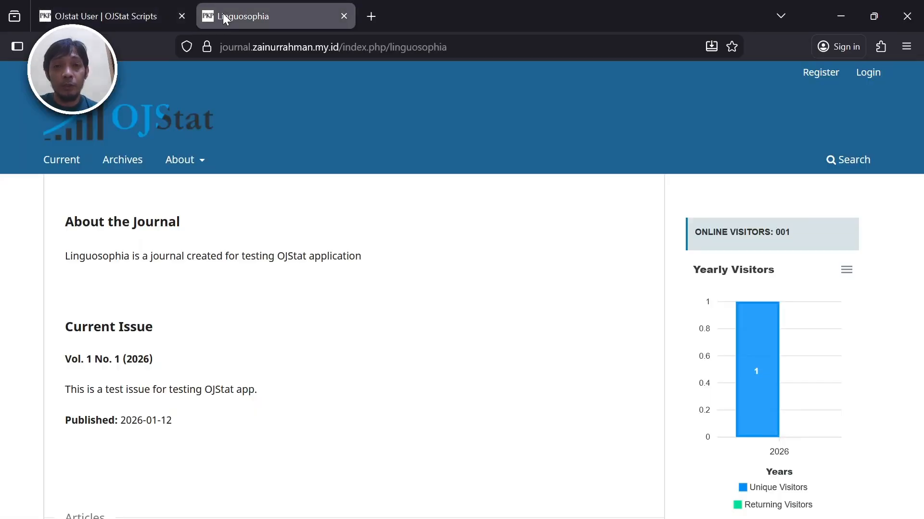
left_click(123, 16)
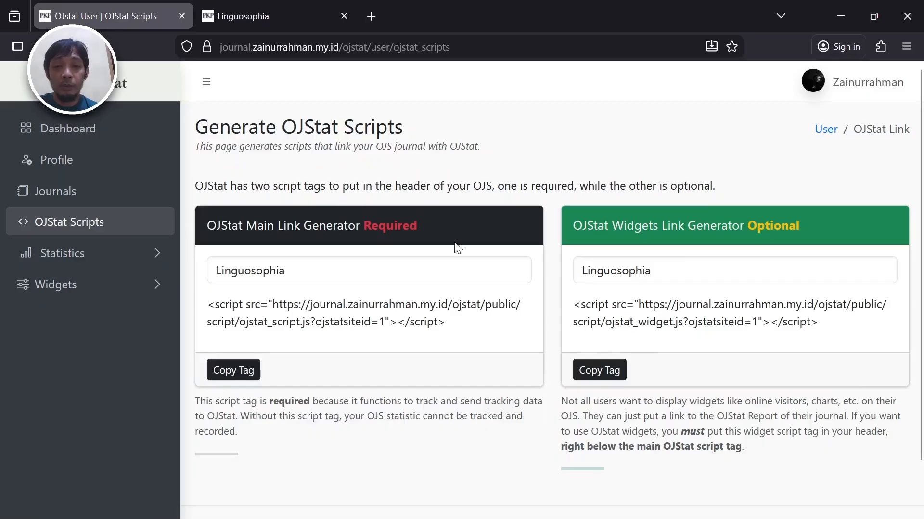
left_click(229, 18)
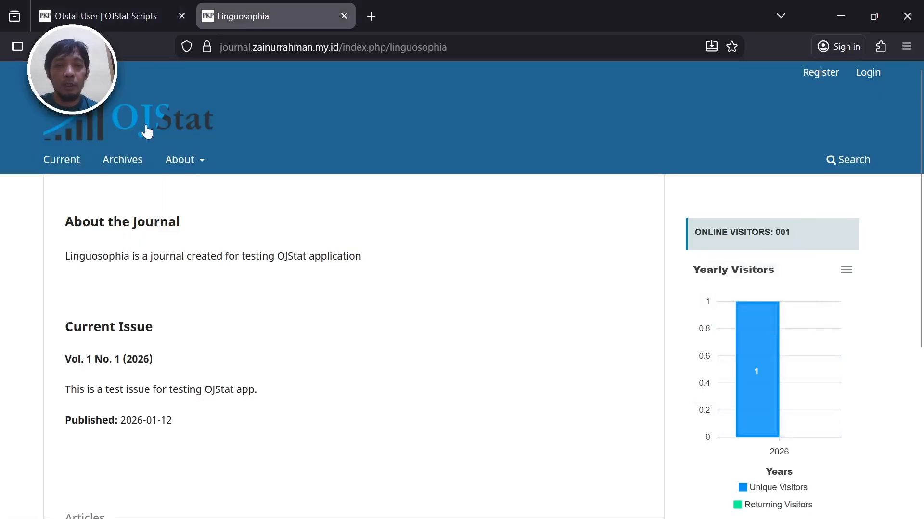
left_click(100, 22)
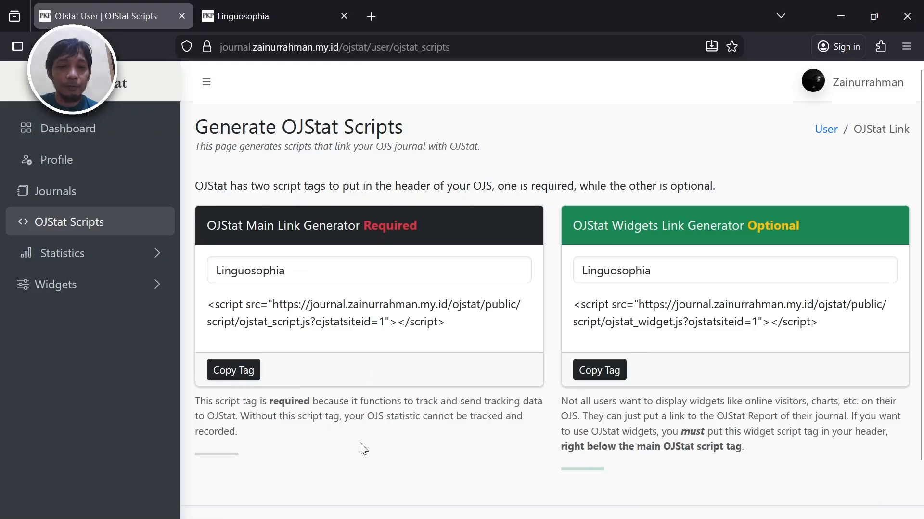
left_click(278, 3)
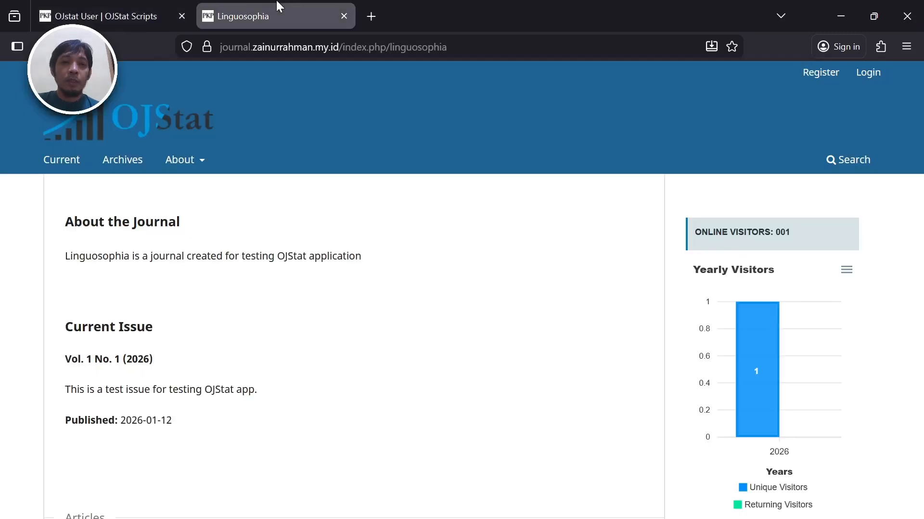
left_click(869, 76)
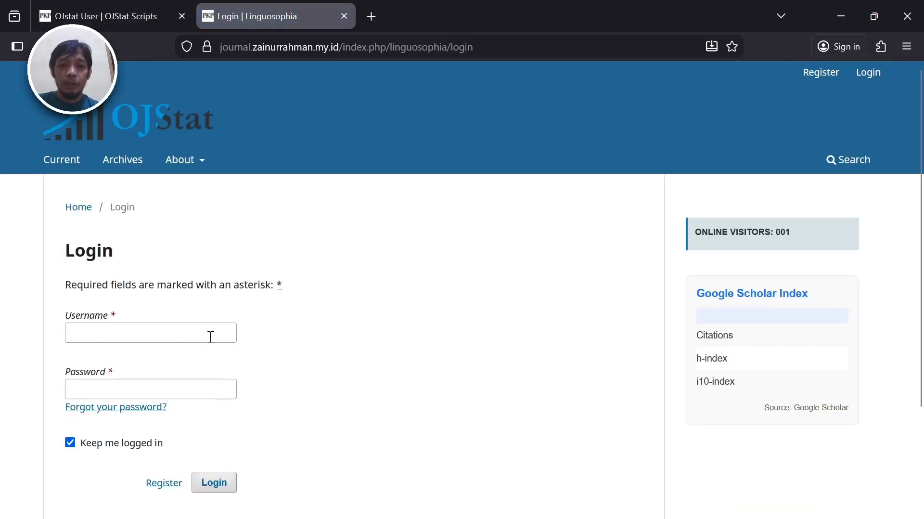
- Enter the manager's username and password and submit the OJS login form
left_click(211, 337)
type("uma")
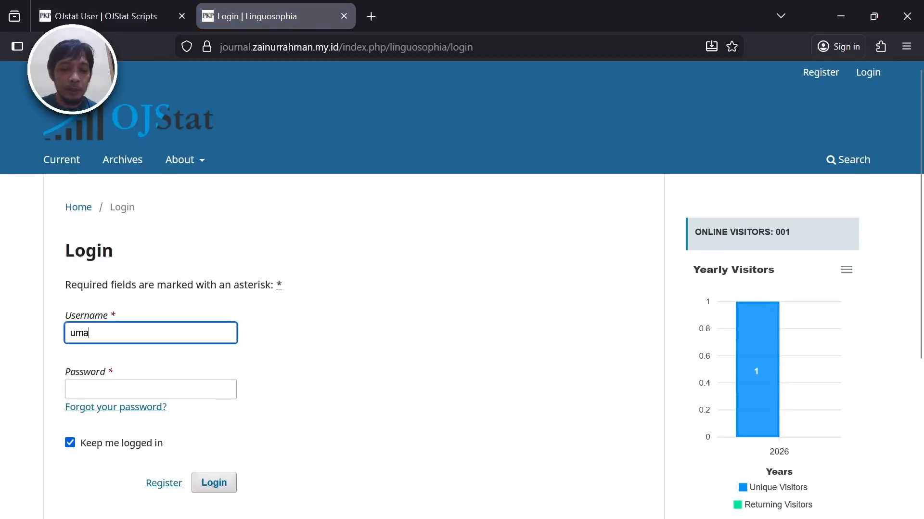
type("ng")
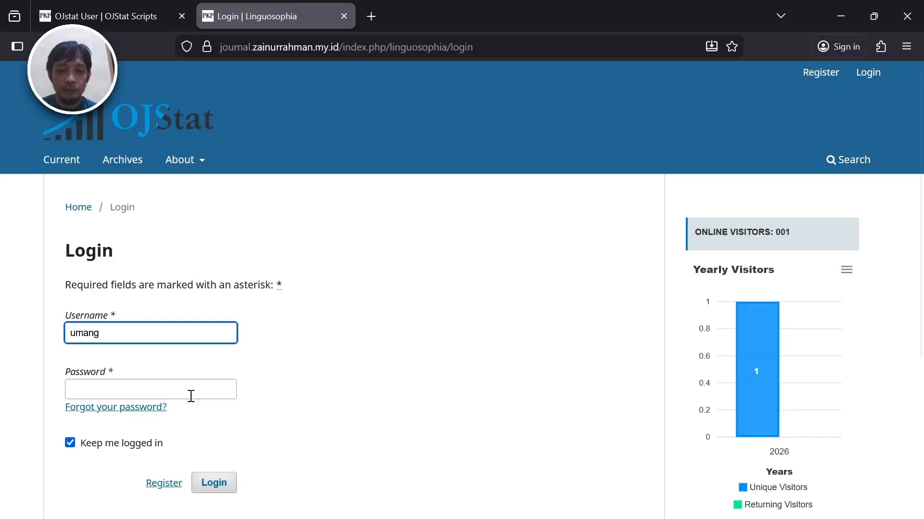
left_click(198, 390)
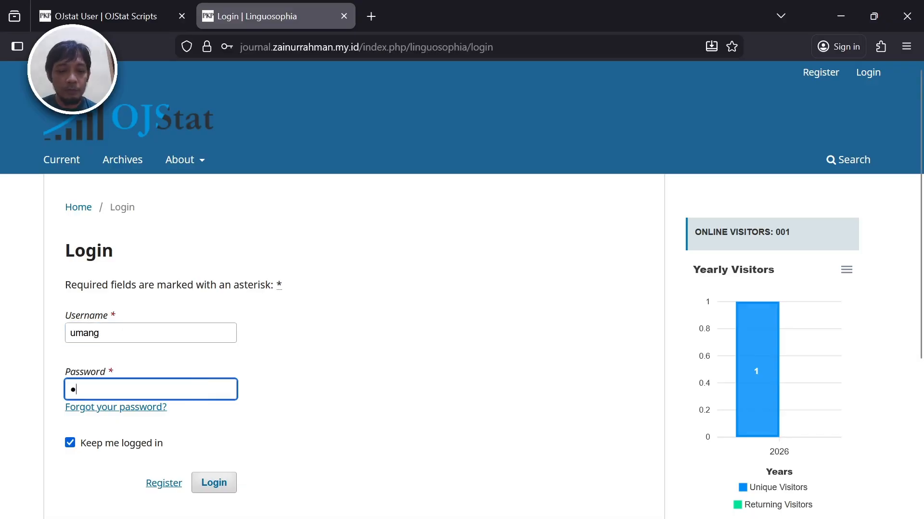
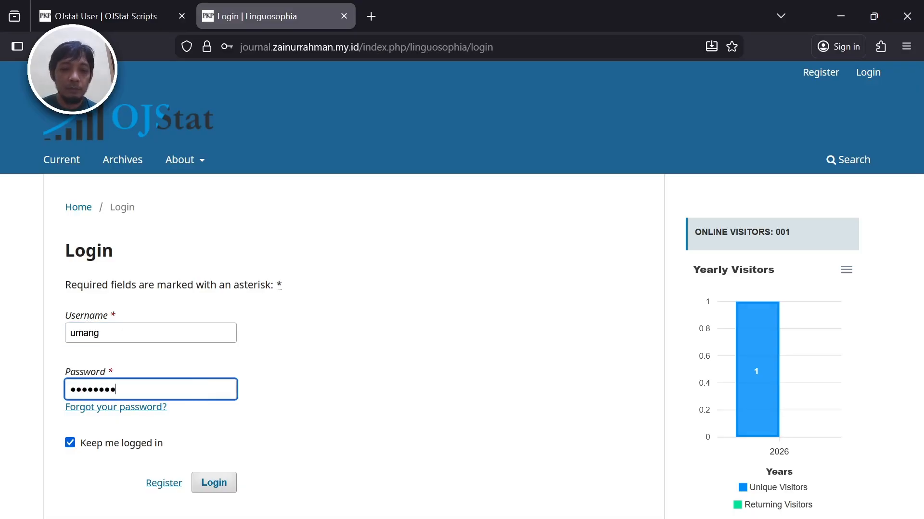
left_click(213, 483)
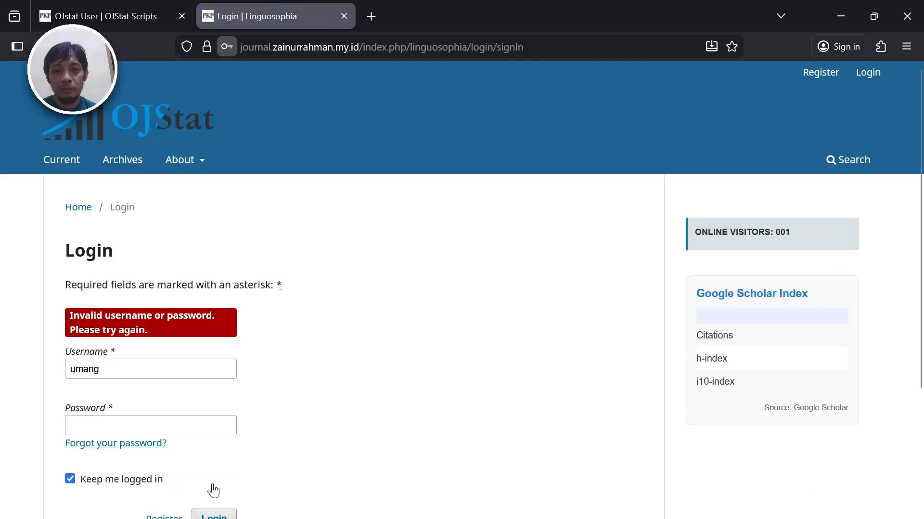
- Re-enter the password after the login error and submit again
left_click(177, 428)
type("••••••••")
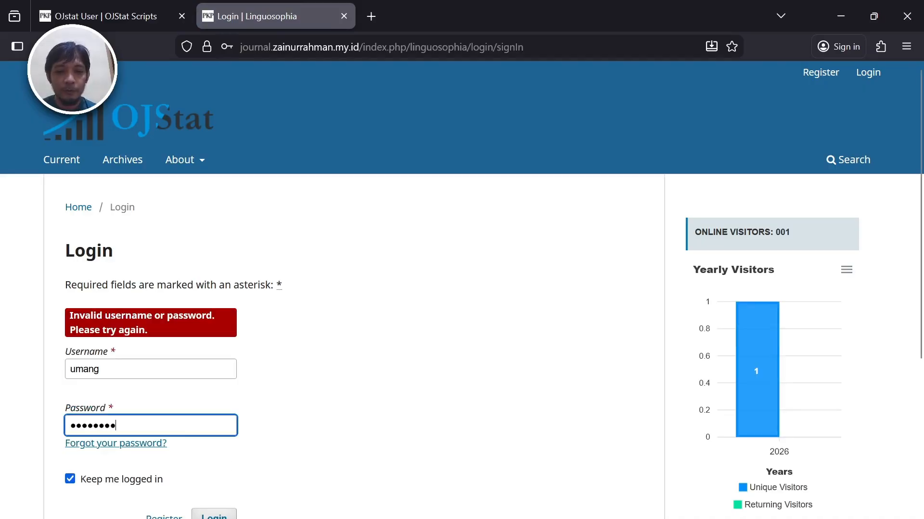
key("Return")
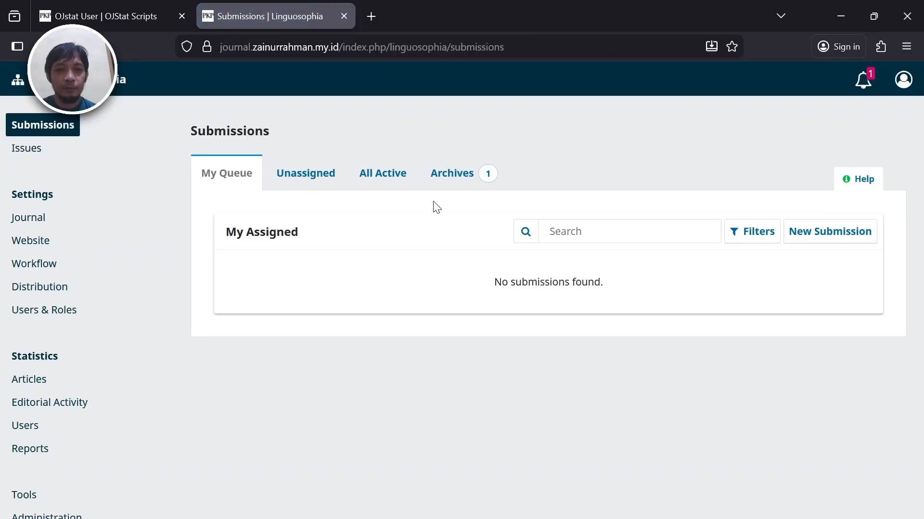
- Glance at the OJStat script tags, then open Linguosophia's Distribution settings
left_click(110, 17)
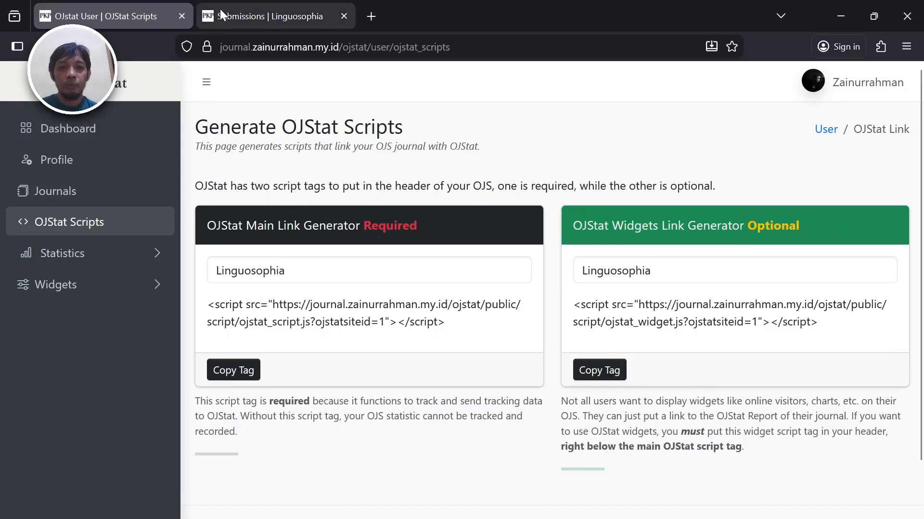
left_click(220, 9)
left_click(124, 7)
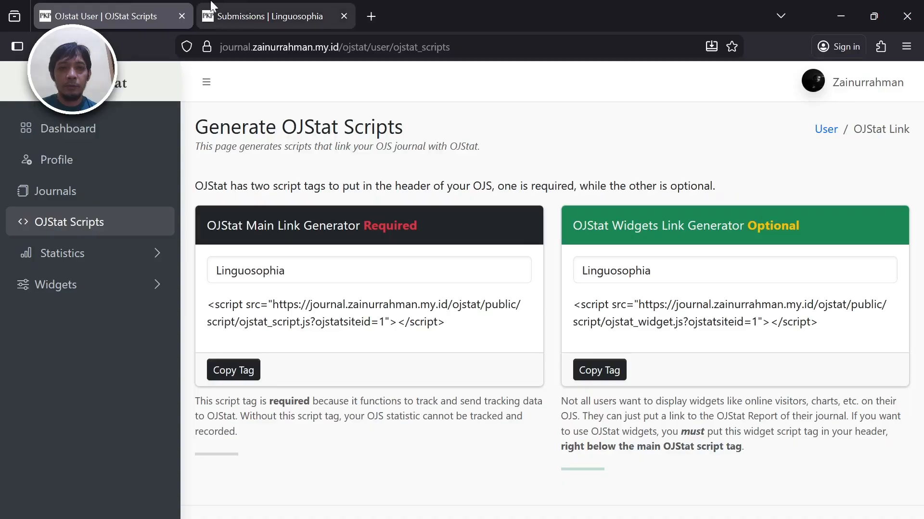
left_click(257, 7)
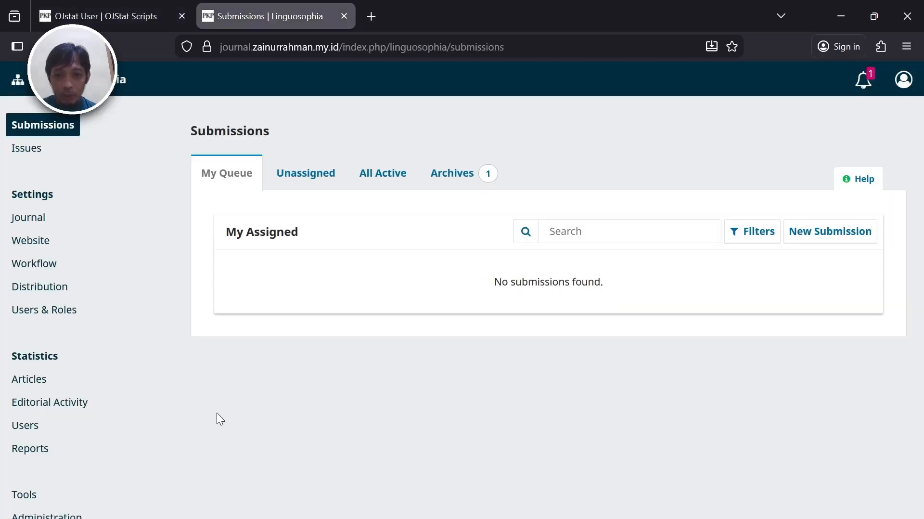
left_click(45, 290)
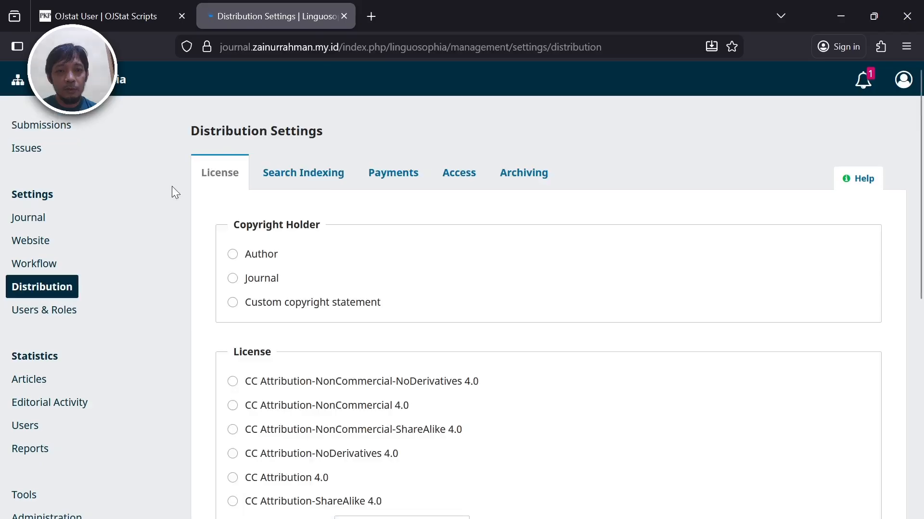
- In Search Indexing, point out the ojstat_widget.js and ojstat_script.js tags in Custom Tags, unedited
left_click(334, 175)
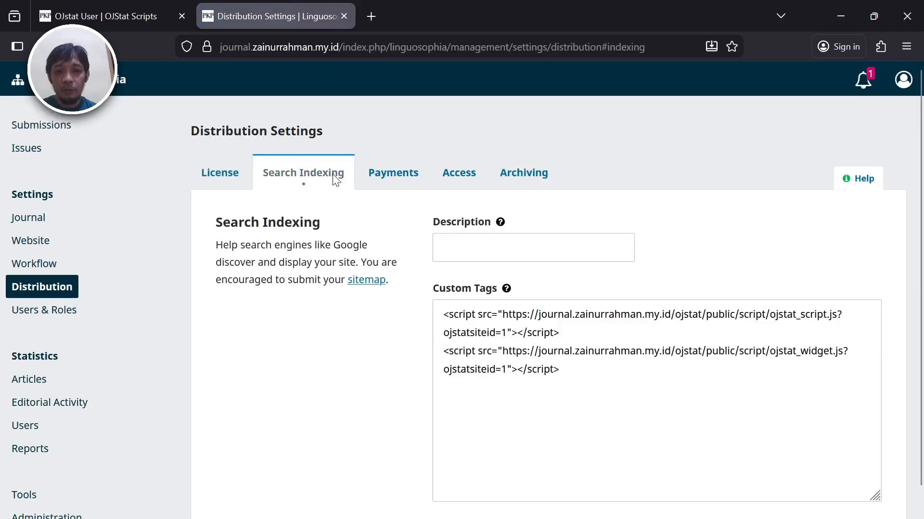
left_click(569, 337)
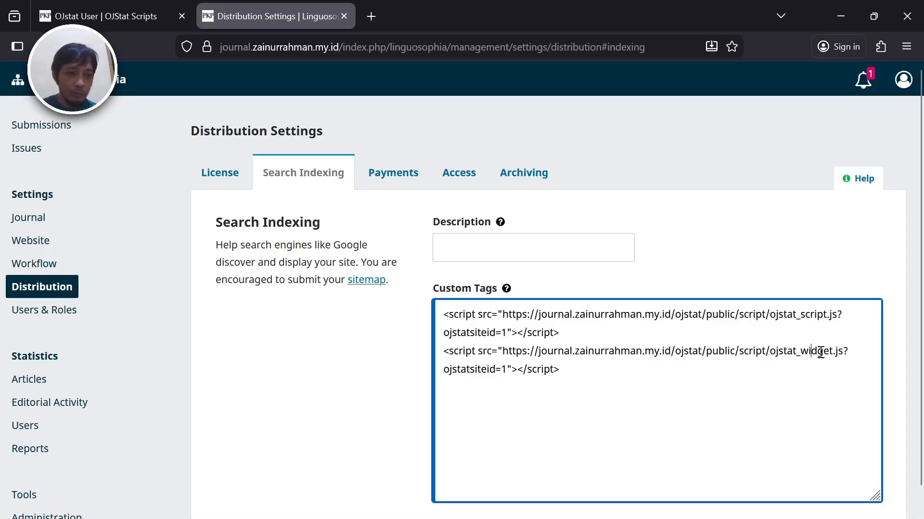
left_click_drag(824, 351, 774, 359)
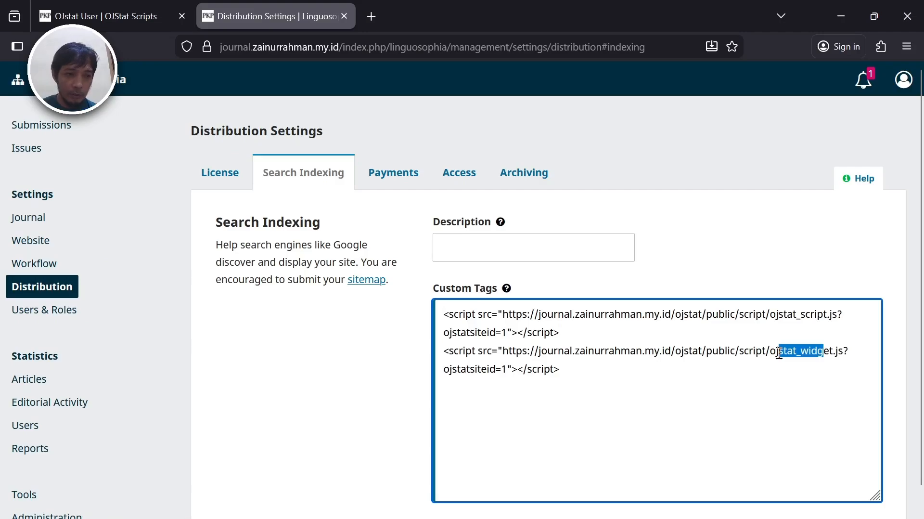
left_click(743, 369)
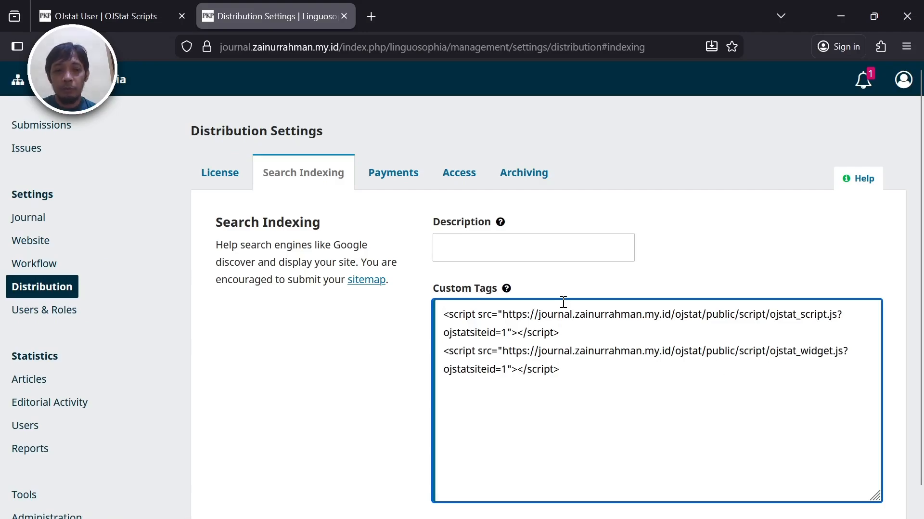
left_click_drag(784, 315, 821, 316)
left_click(660, 315)
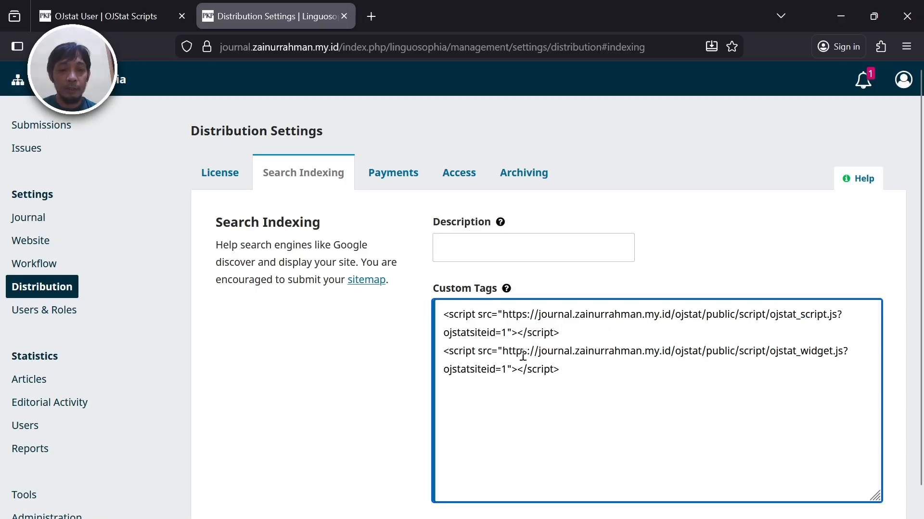
left_click(313, 400)
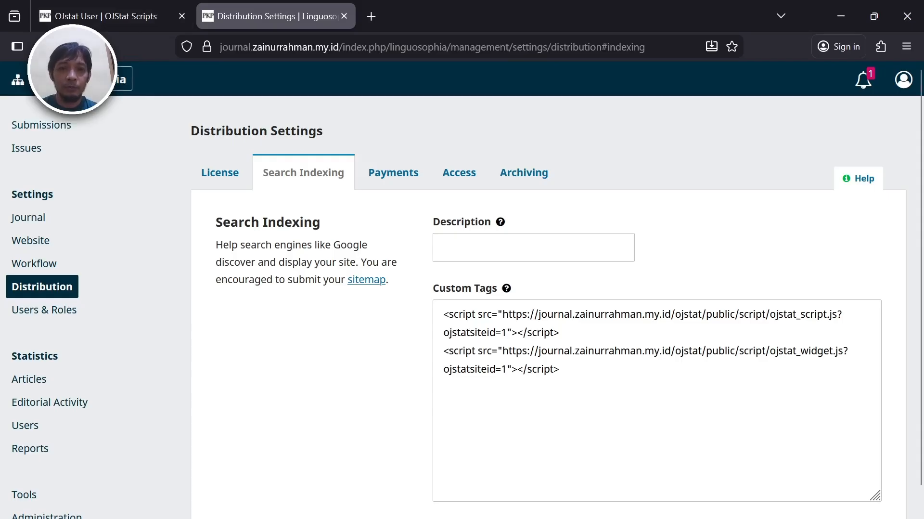
- Open the public Linguosophia site in a new tab and view its current issue
middle_click(87, 79)
left_click(423, 1)
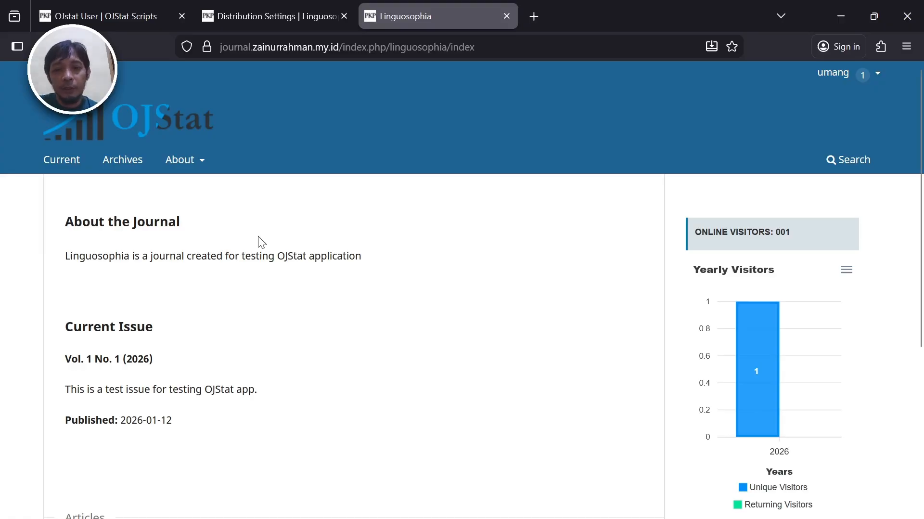
left_click(58, 170)
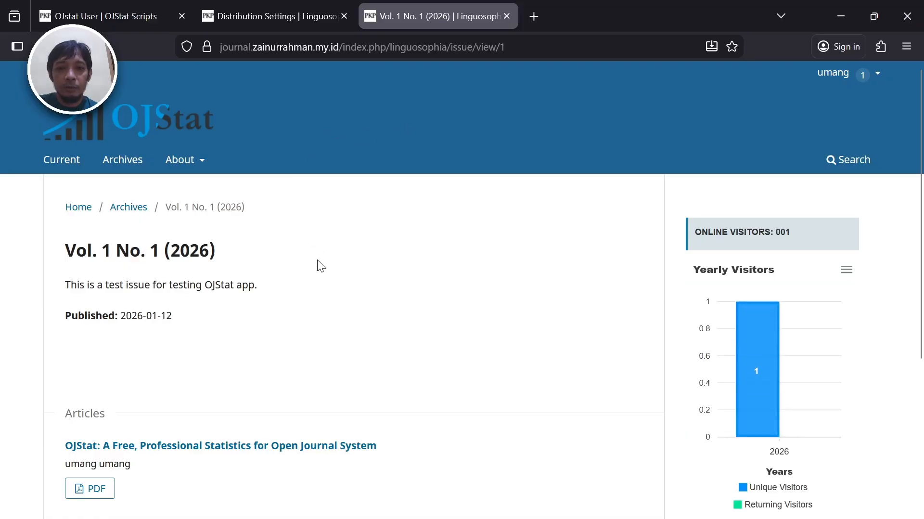
scroll(318, 264, "down", 3)
scroll(318, 264, "up", 3)
- Browse the journal Archives, then the About the Journal page with its visitor widgets
left_click(135, 166)
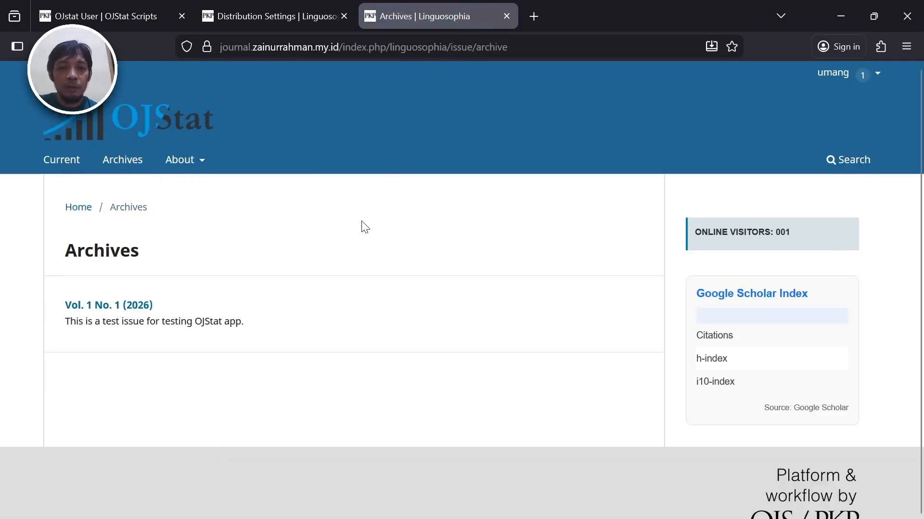
mouse_move(191, 170)
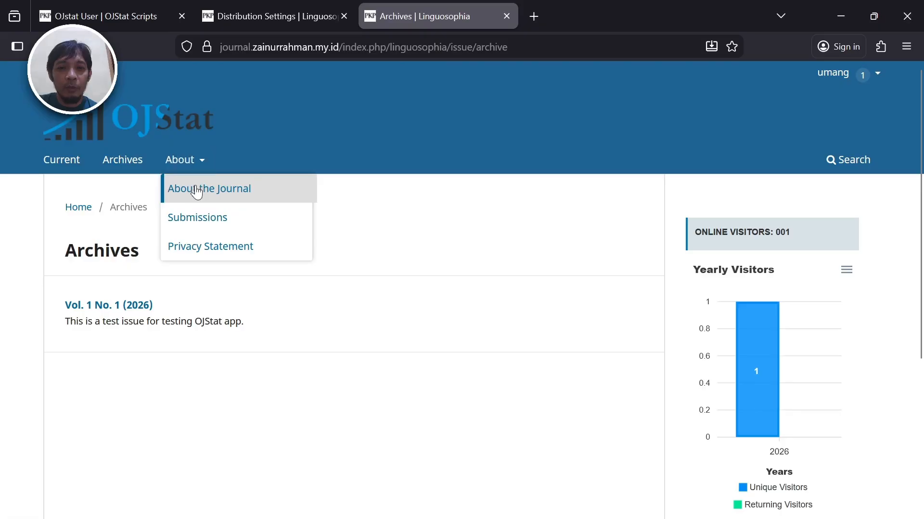
left_click(196, 187)
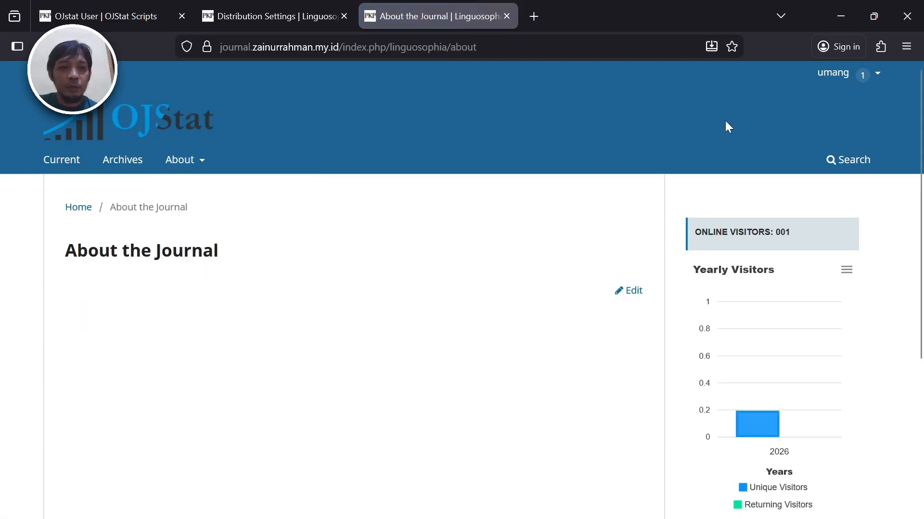
mouse_move(831, 78)
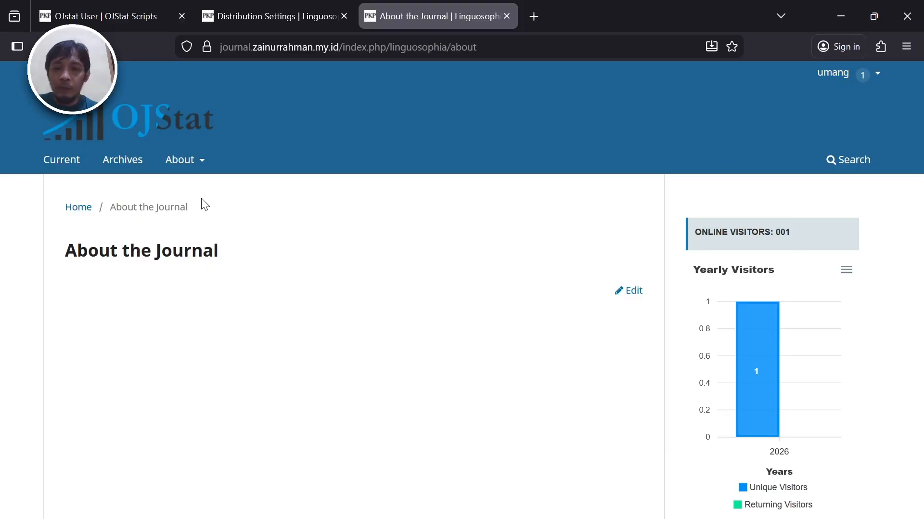
- From the journal home page, open the article 'OJStat: A Free, Professional Statistics for Open Journal System'
left_click(144, 126)
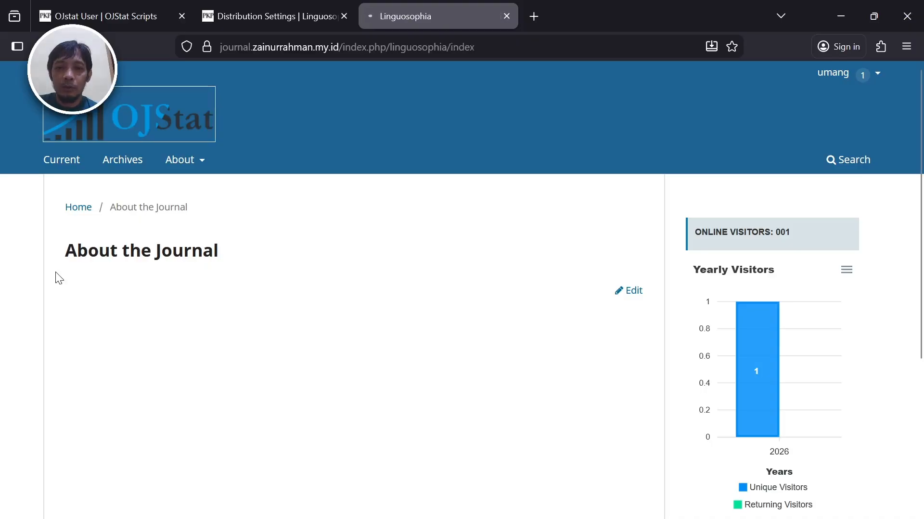
scroll(432, 329, "down", 5)
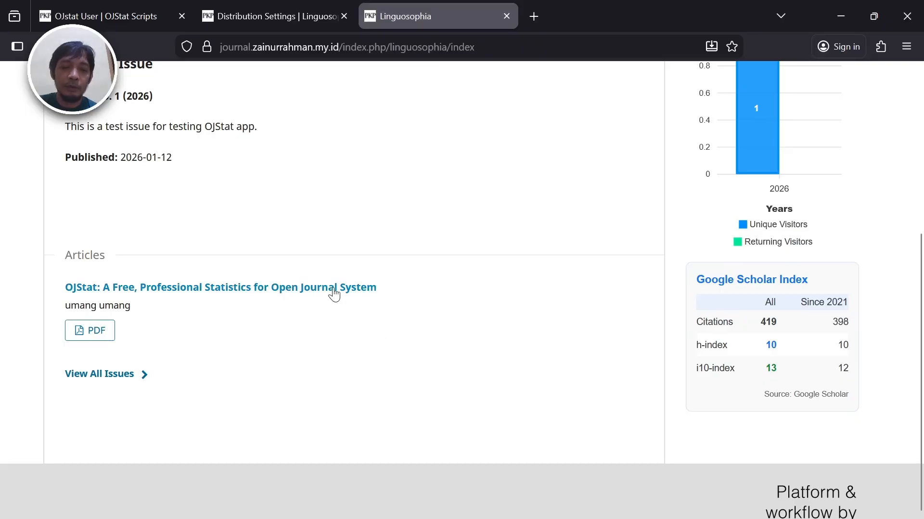
left_click(335, 288)
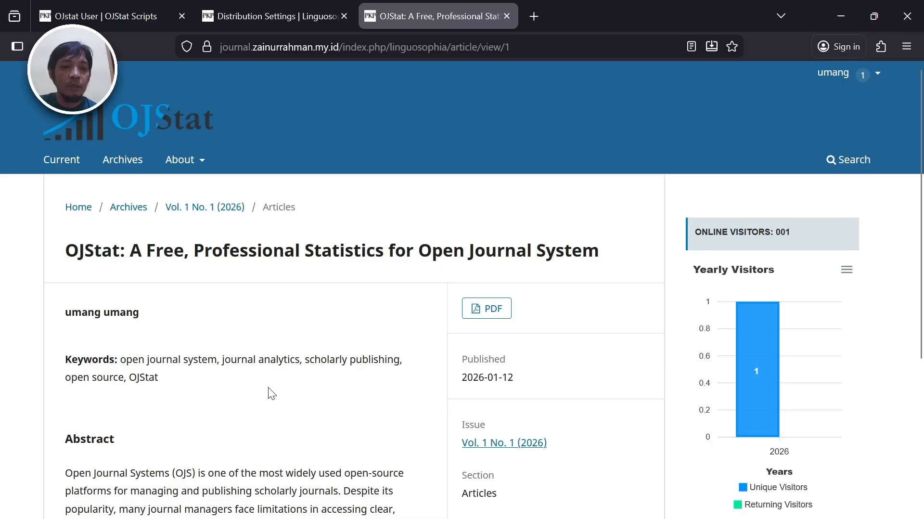
- Look over the article page's visitor and Google Scholar widgets, then return to the OJStat scripts tab
scroll(267, 387, "down", 3)
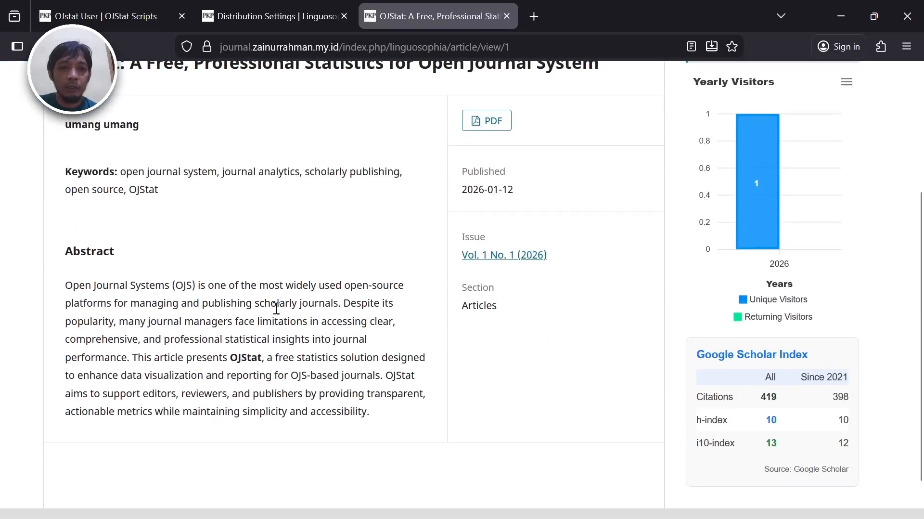
scroll(287, 321, "down", 1)
scroll(287, 321, "up", 5)
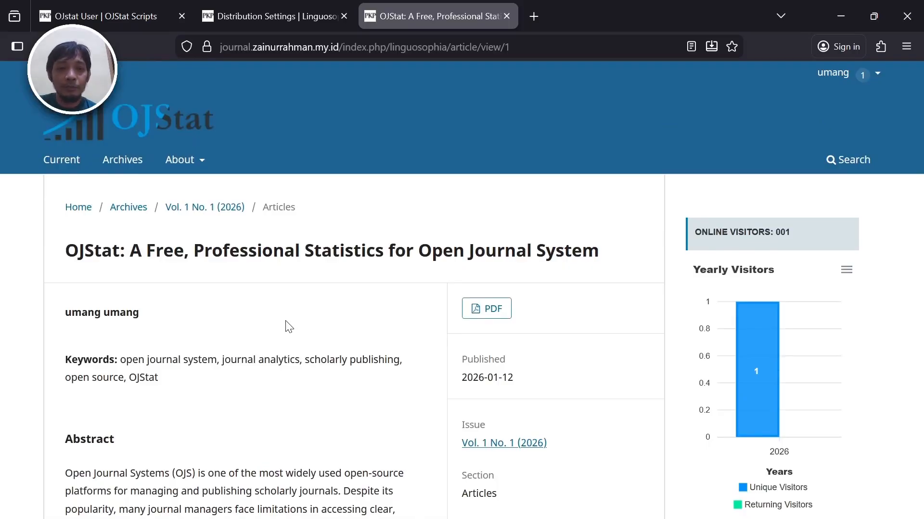
left_click(123, 9)
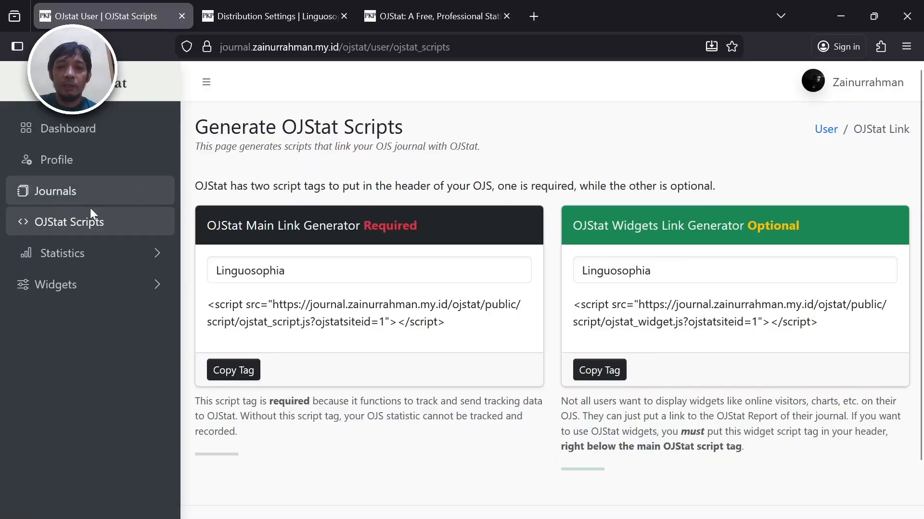
- Filter OJStat's Visitors statistics to Linguosophia, showing 1 new visitor and 0 returning
left_click(90, 255)
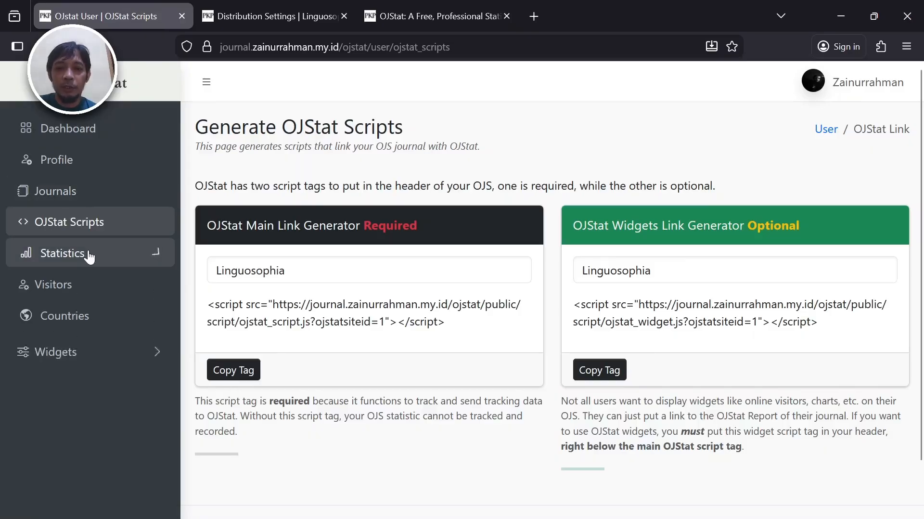
left_click(81, 288)
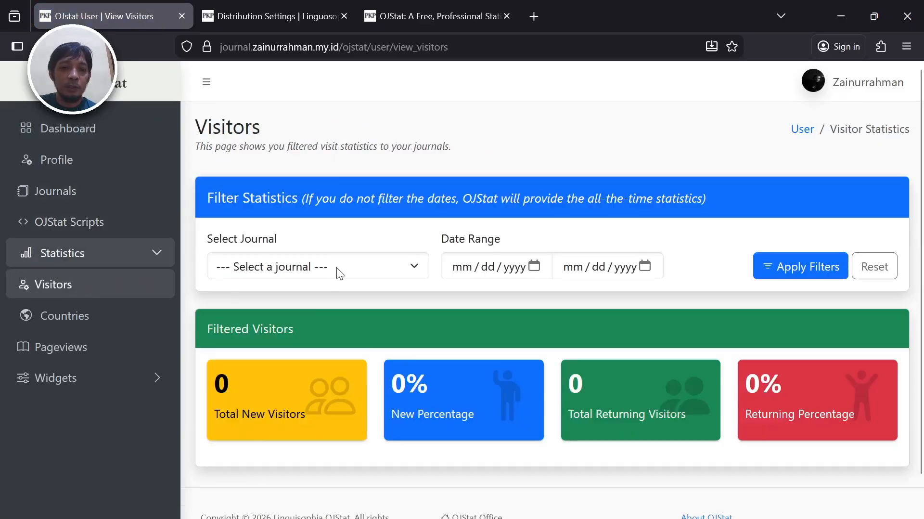
left_click(395, 270)
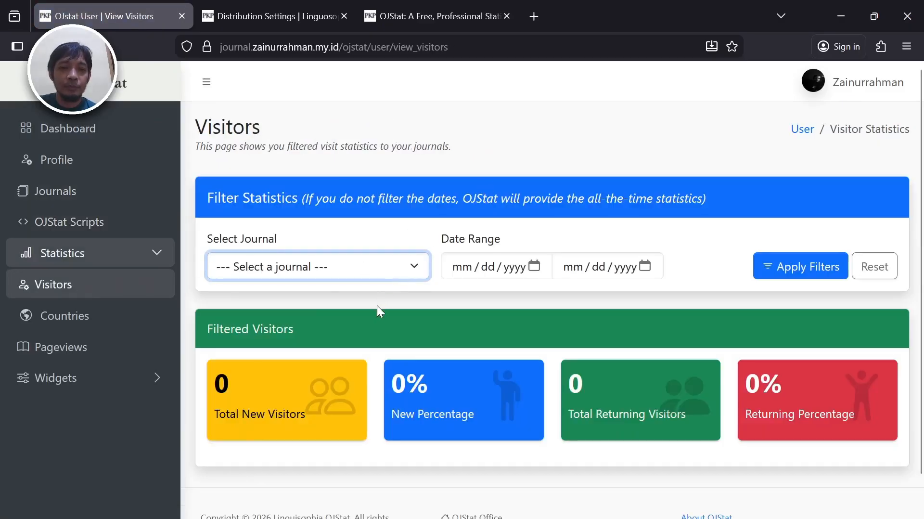
key("Down")
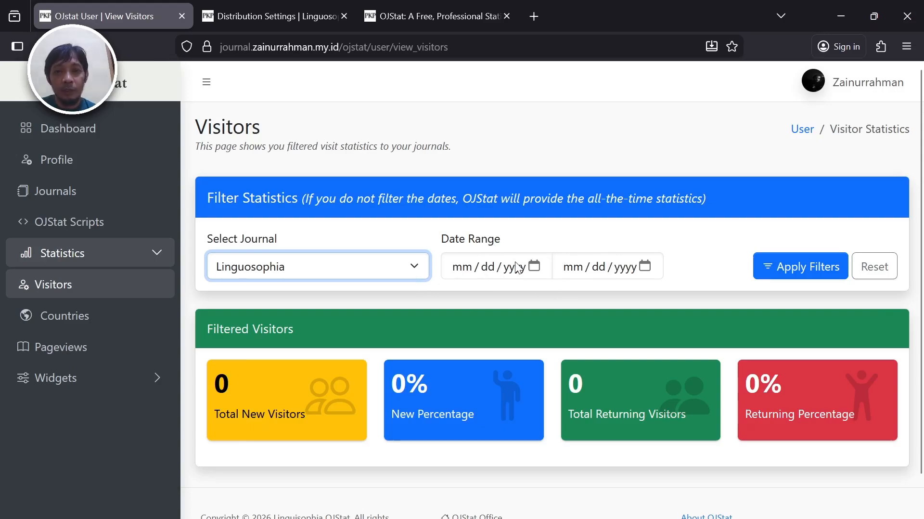
left_click(771, 265)
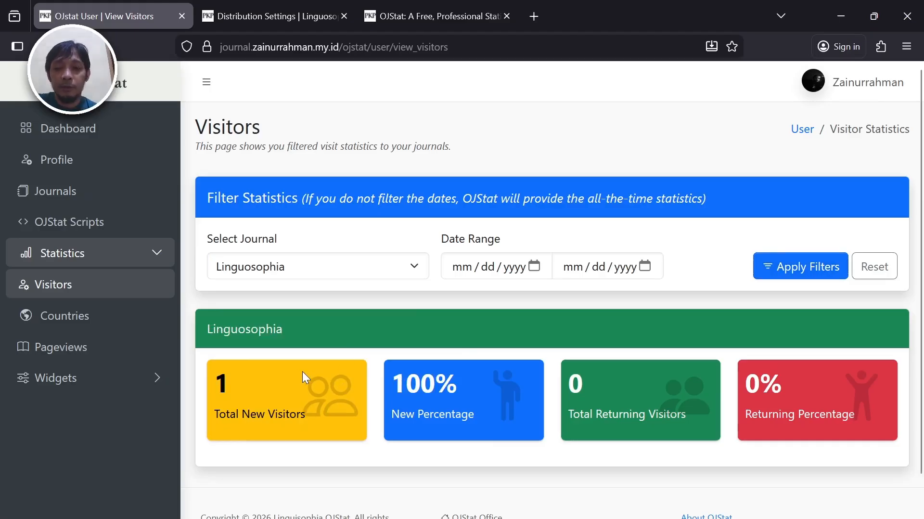
- Show the Countries statistics for Linguosophia, with Indonesia shaded on the world map
left_click(100, 317)
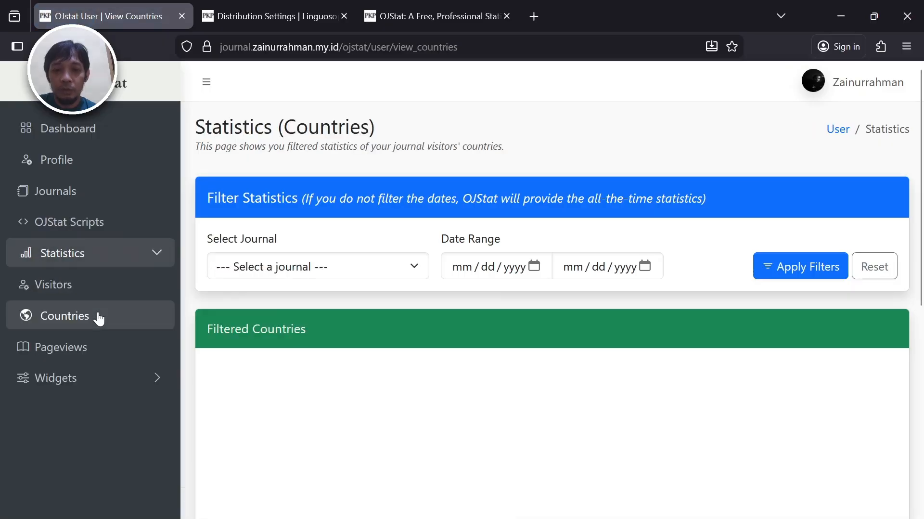
left_click(308, 271)
key("Down")
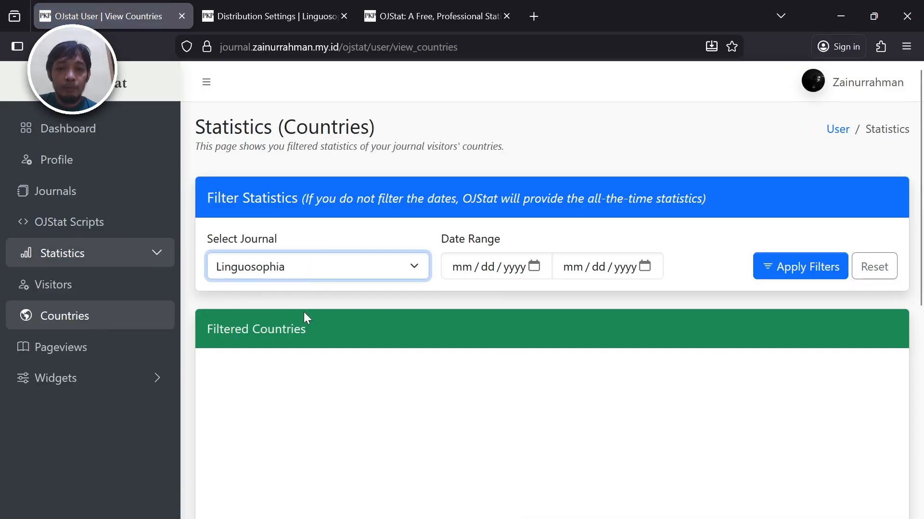
left_click(778, 268)
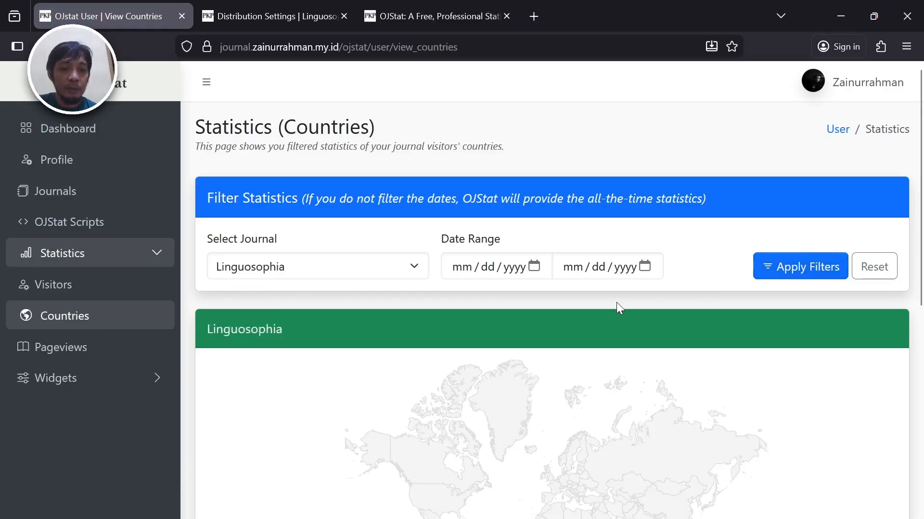
scroll(617, 302, "down", 8)
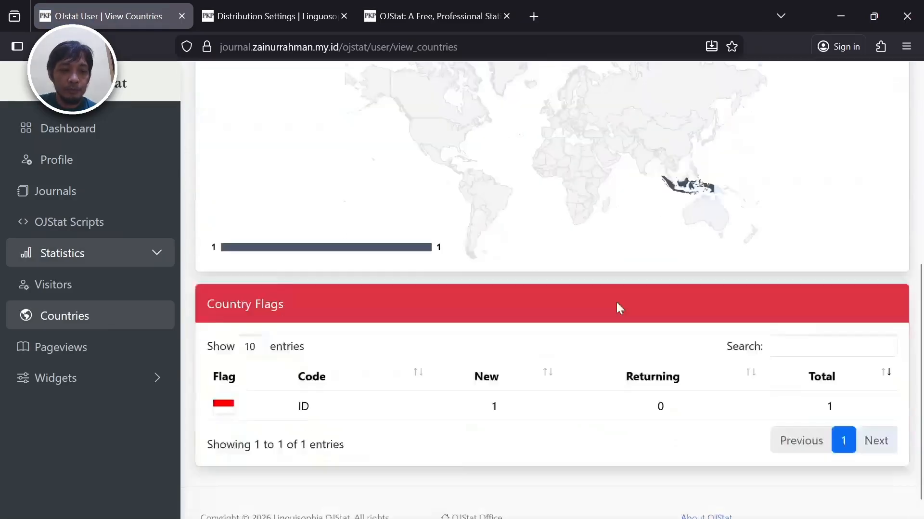
scroll(618, 309, "up", 3)
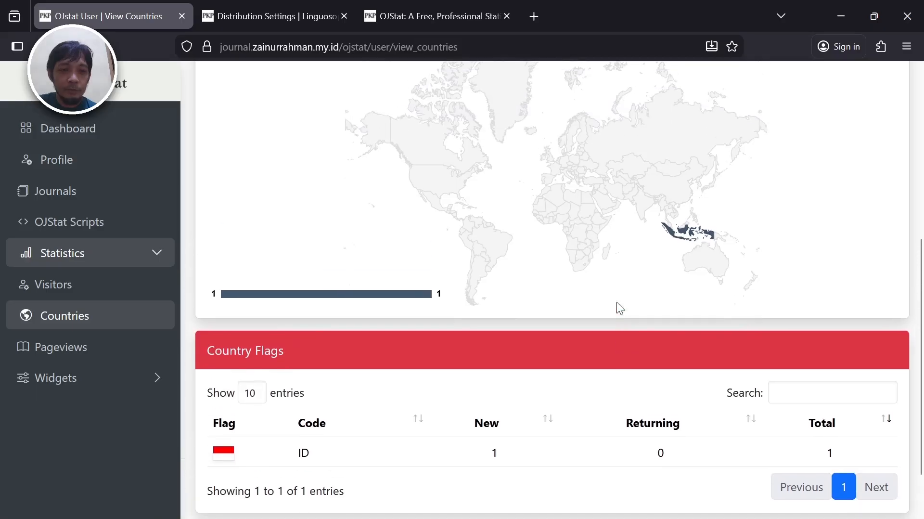
scroll(617, 302, "up", 4)
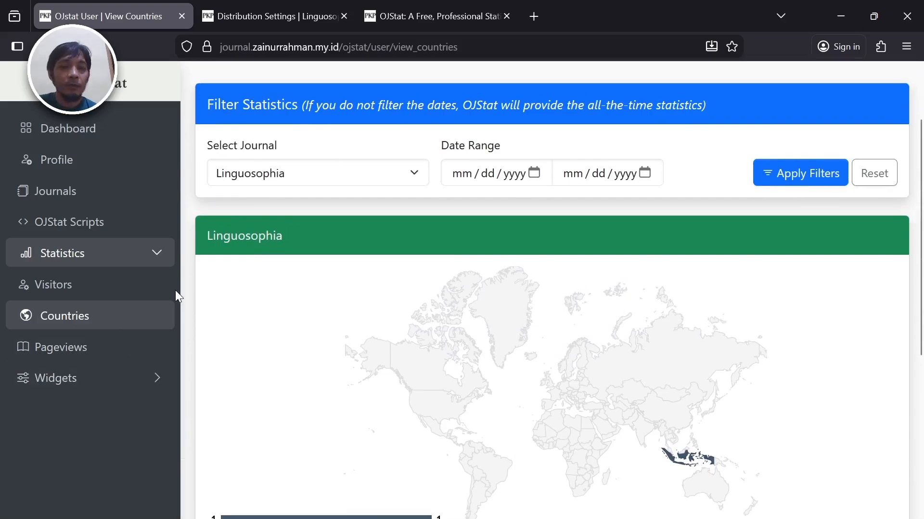
- Check the article and Distribution Settings tabs and expand the Widgets sidebar menu
left_click(422, 1)
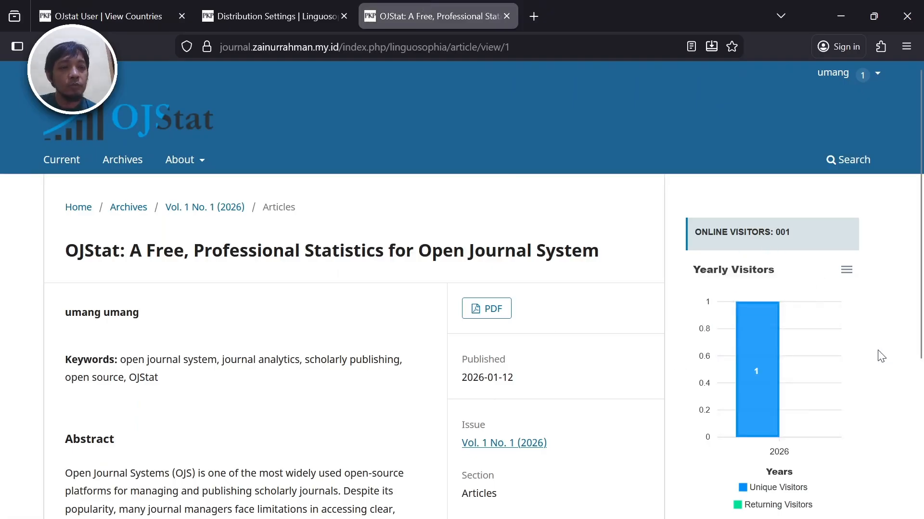
left_click(138, 23)
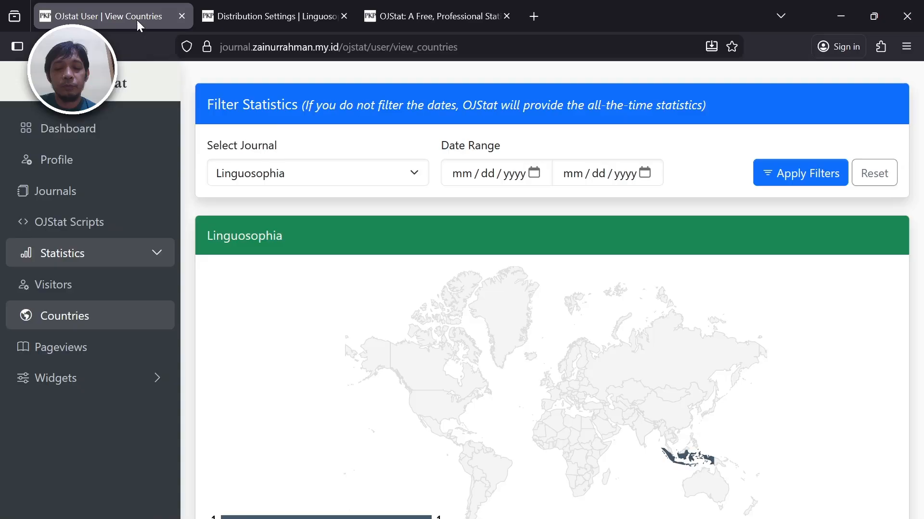
left_click(88, 384)
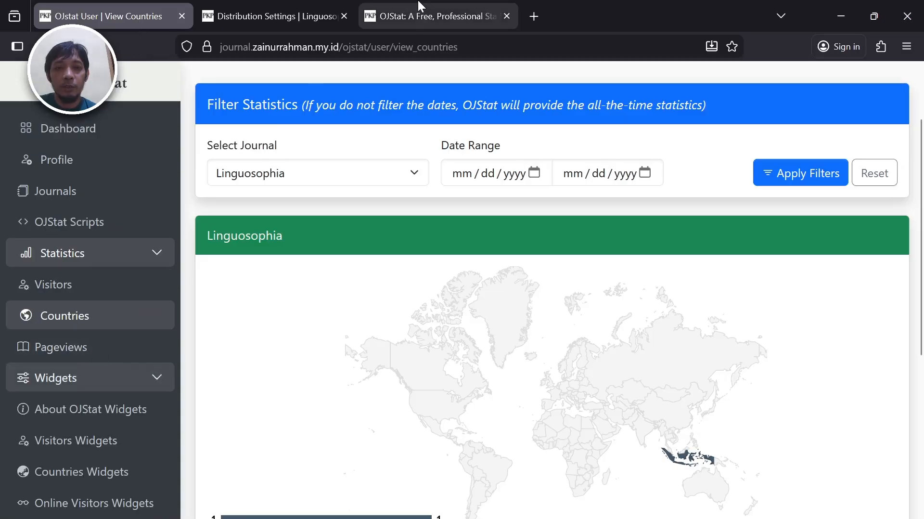
left_click(314, 2)
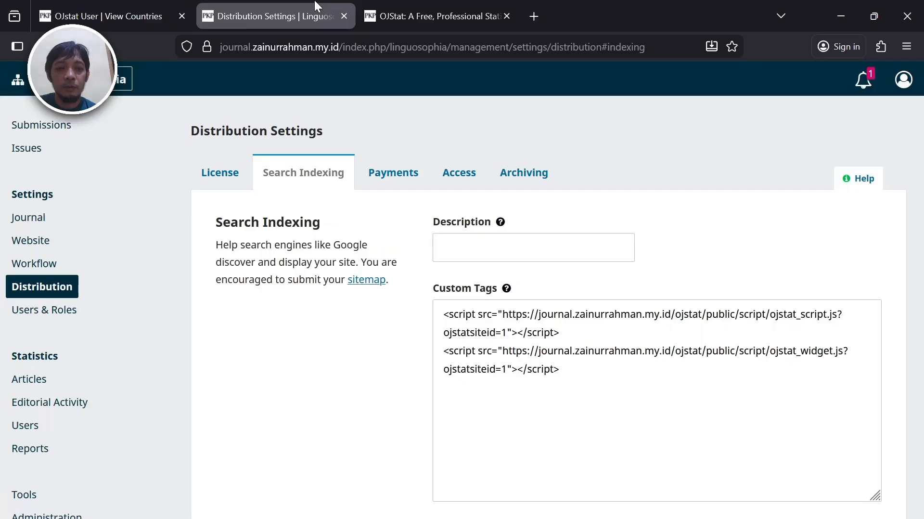
left_click(80, 19)
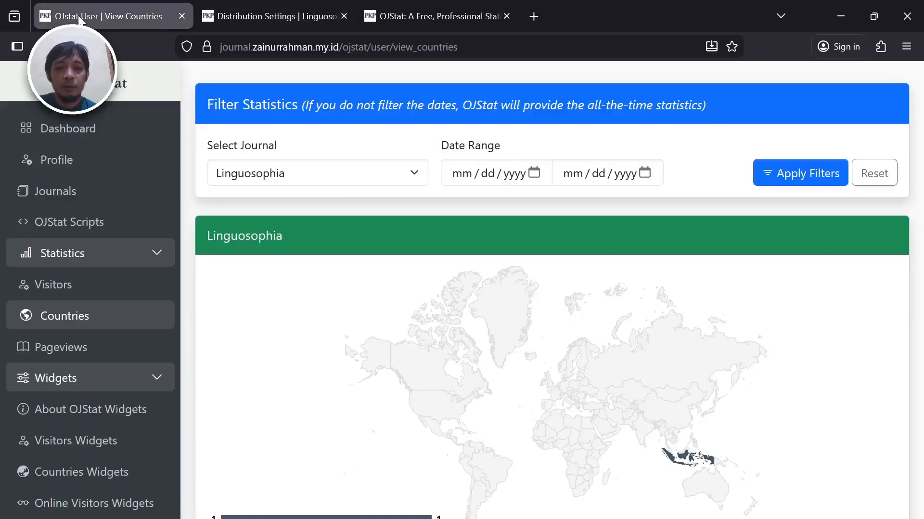
- Open the Visitors widget generator and generate a Yearly visitors widget preview and code
left_click(119, 447)
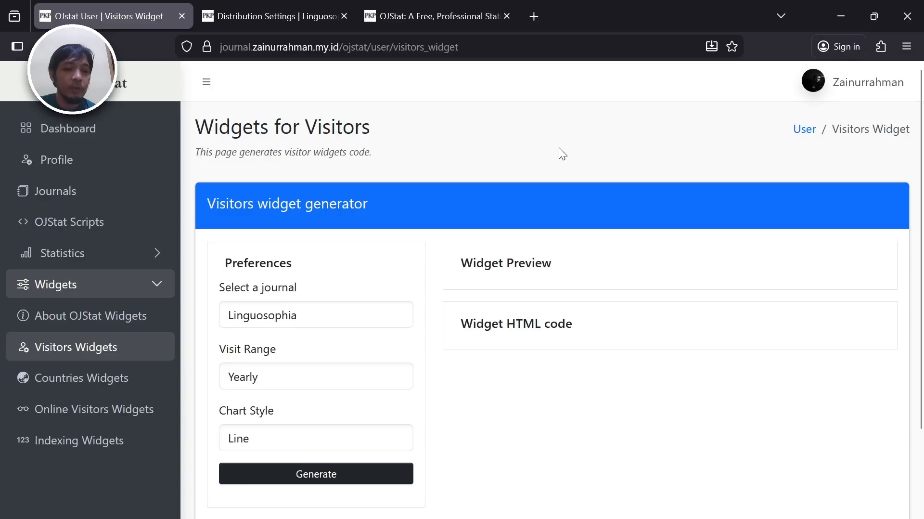
scroll(559, 148, "down", 2)
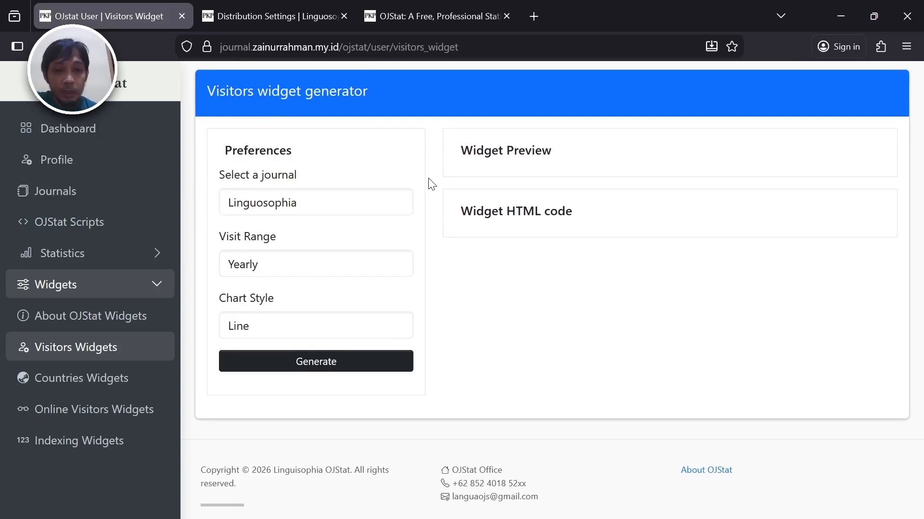
left_click(372, 264)
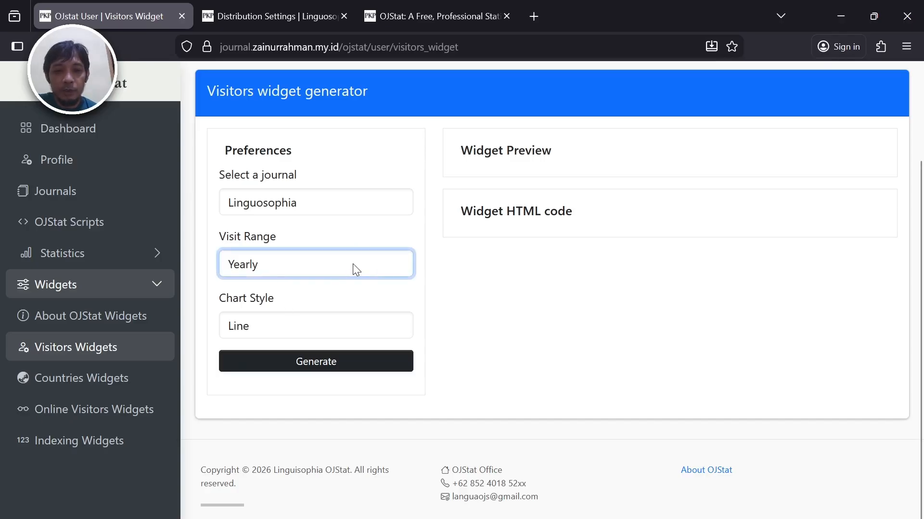
key("Up")
key("Up")
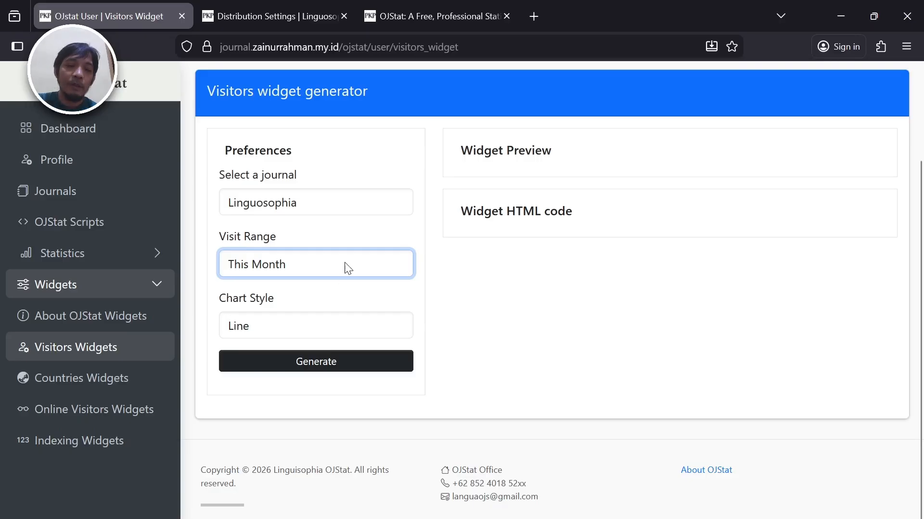
left_click(325, 288)
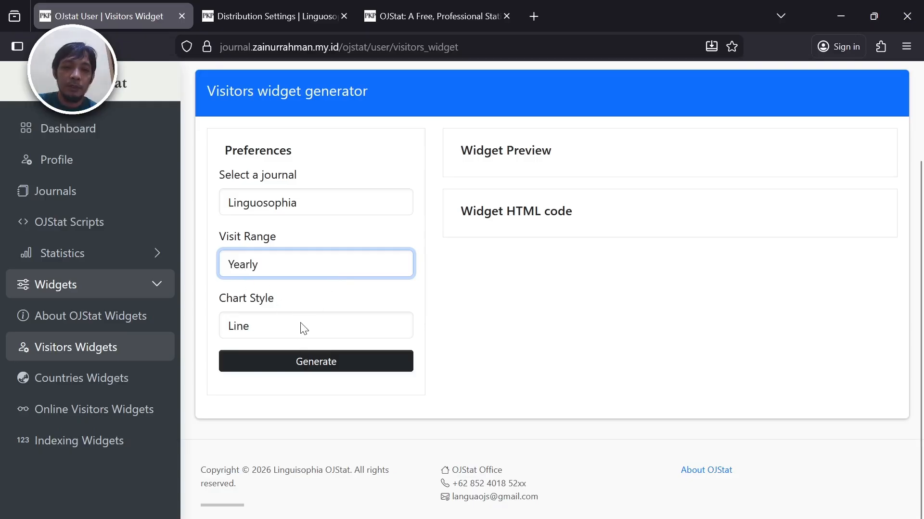
left_click(307, 365)
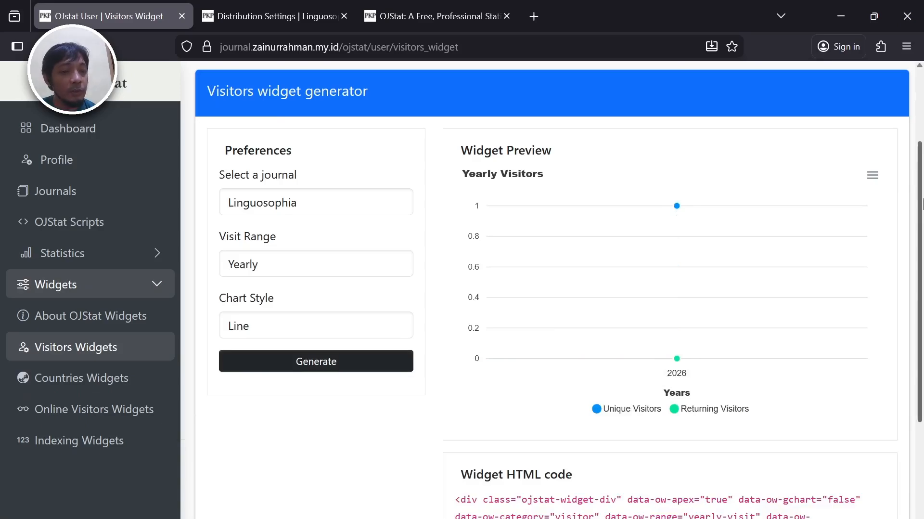
- Regenerate the visitors widget with a Monthly visit range
scroll(923, 204, "down", 1)
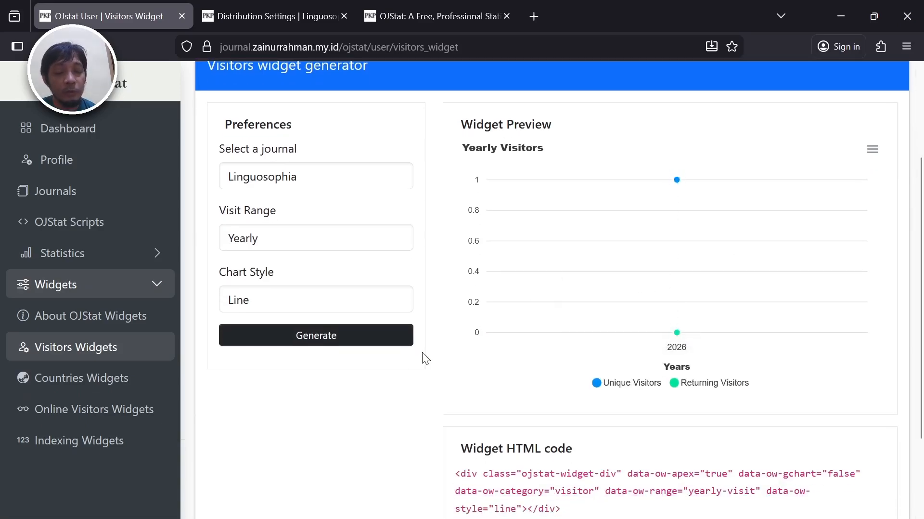
left_click(305, 242)
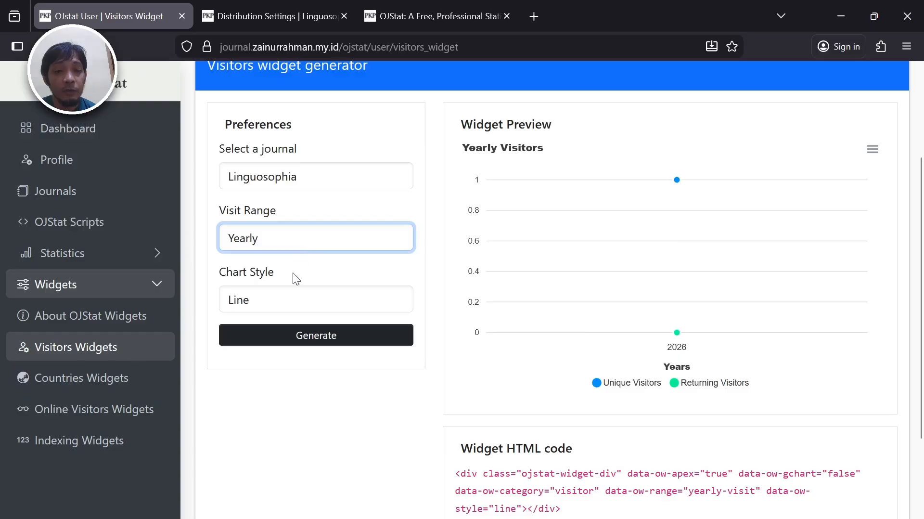
left_click(291, 287)
left_click(333, 334)
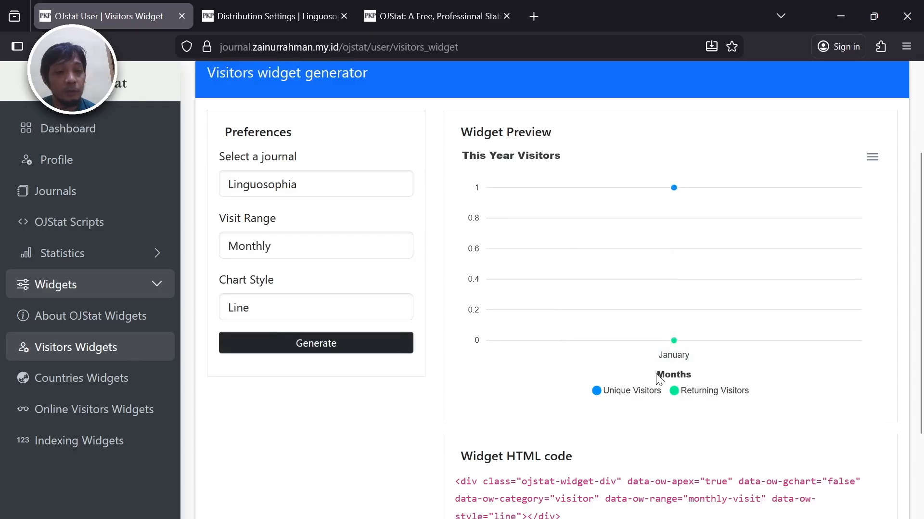
- Regenerate the widget with a This Month visit range and Bar chart style
left_click(300, 251)
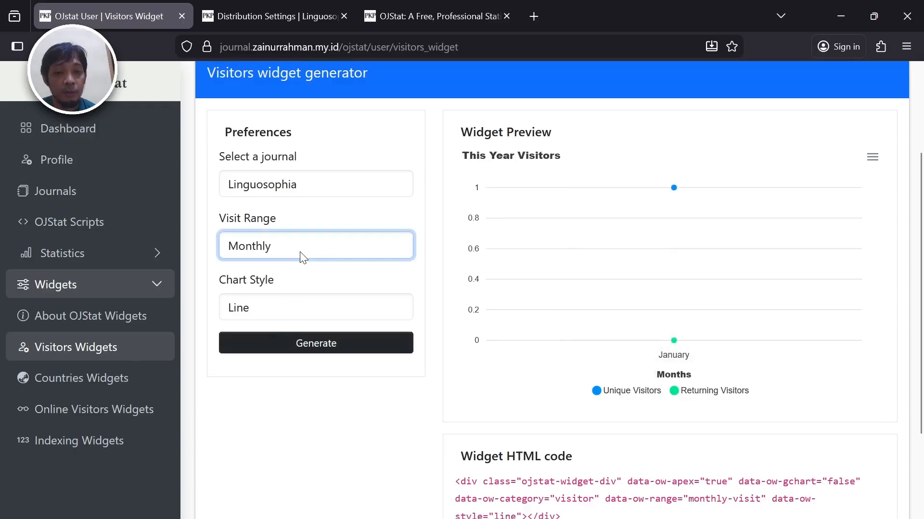
left_click(294, 323)
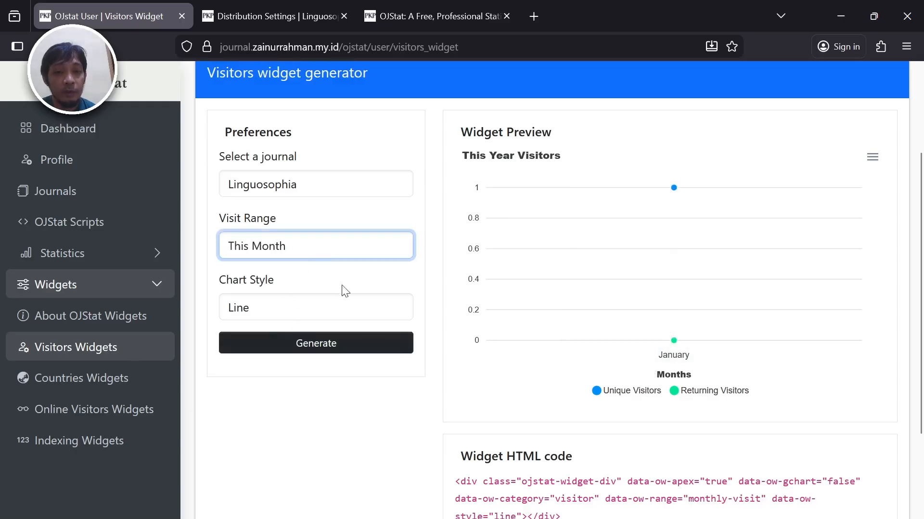
left_click(324, 267)
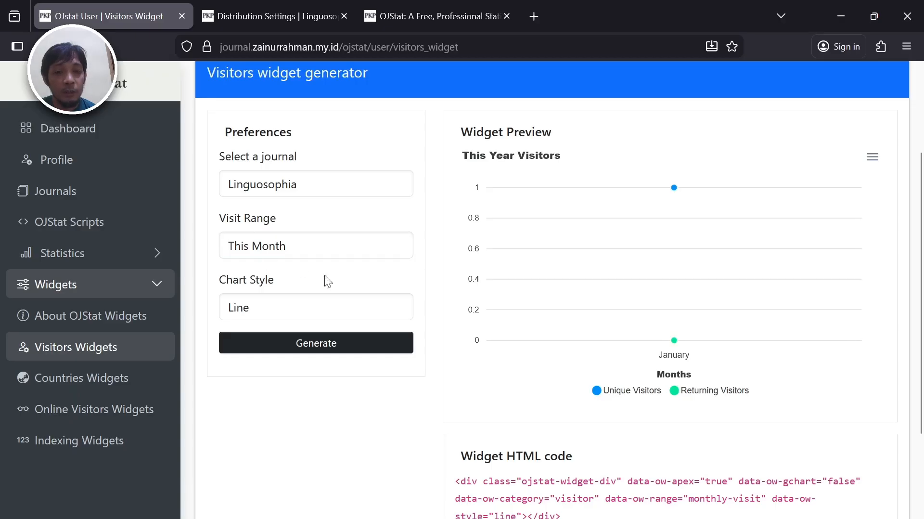
left_click(331, 347)
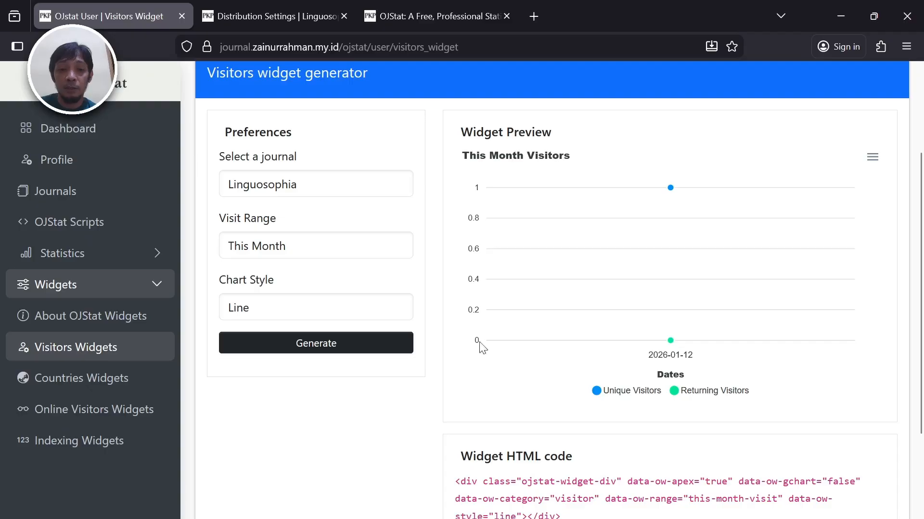
left_click(392, 316)
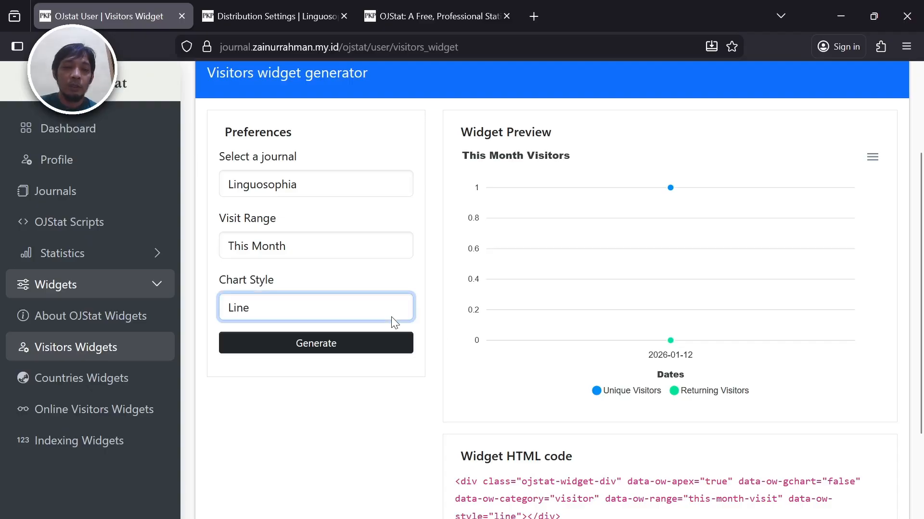
left_click(370, 357)
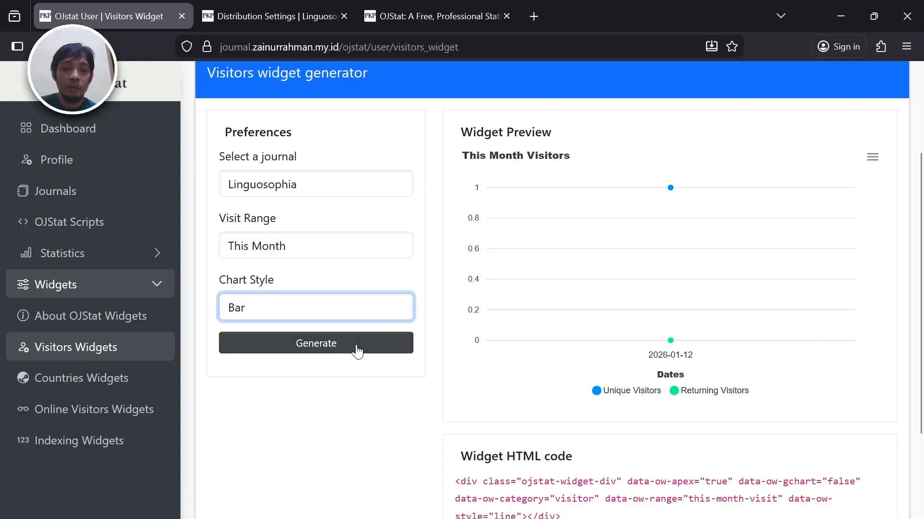
left_click(356, 347)
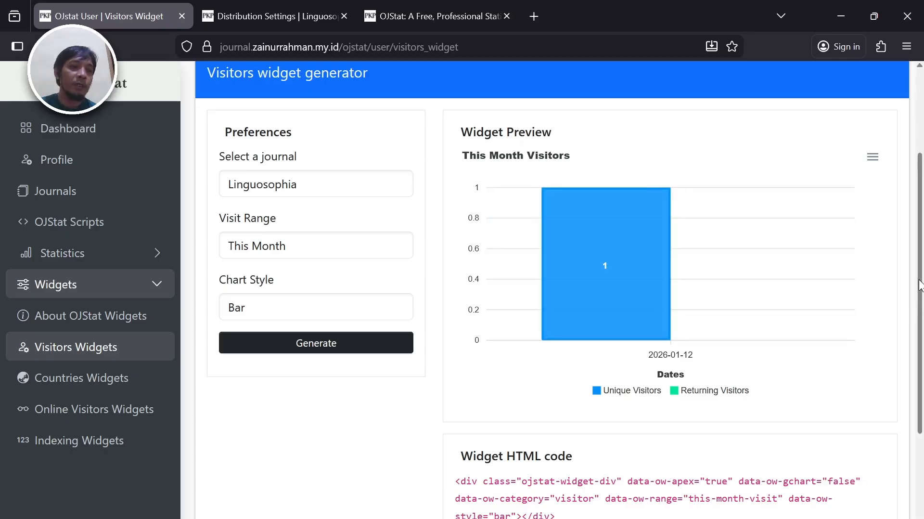
- Select the widget HTML code, then go to Linguosophia's Website Settings installed plugins list
scroll(921, 285, "down", 2)
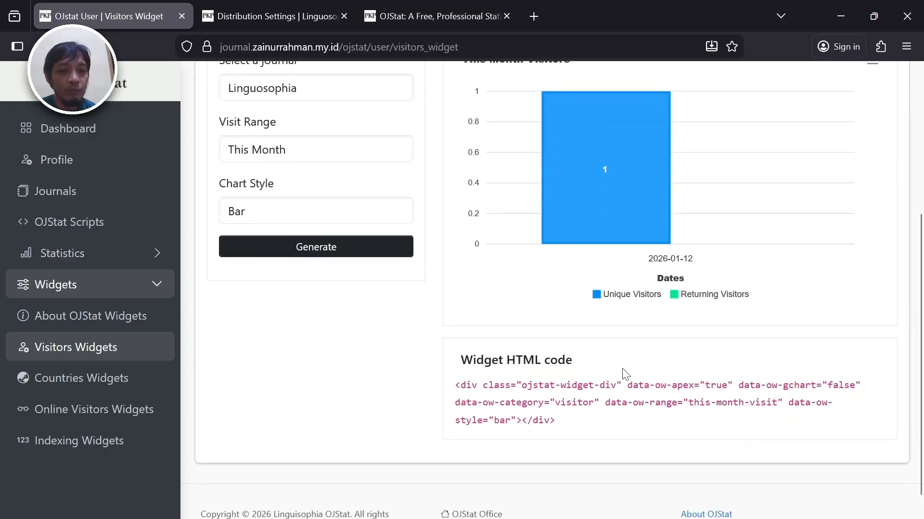
left_click_drag(455, 386, 566, 416)
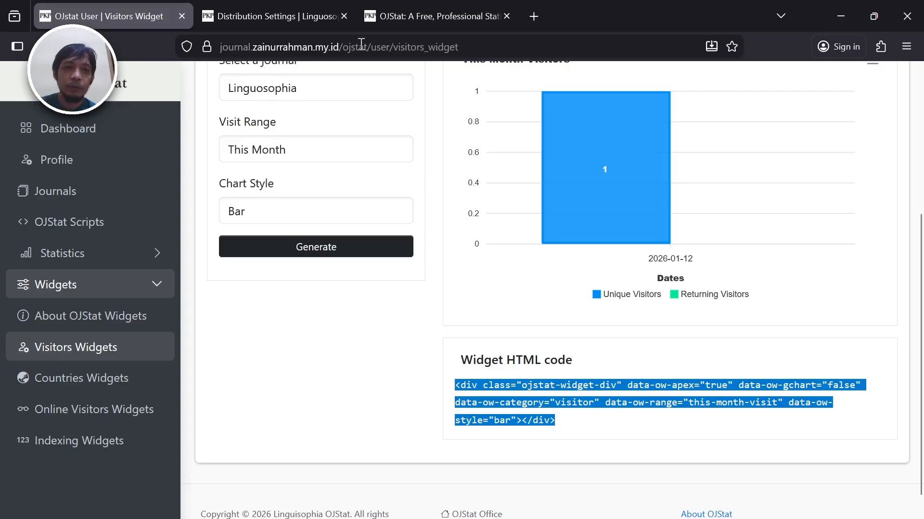
left_click(377, 19)
left_click(284, 20)
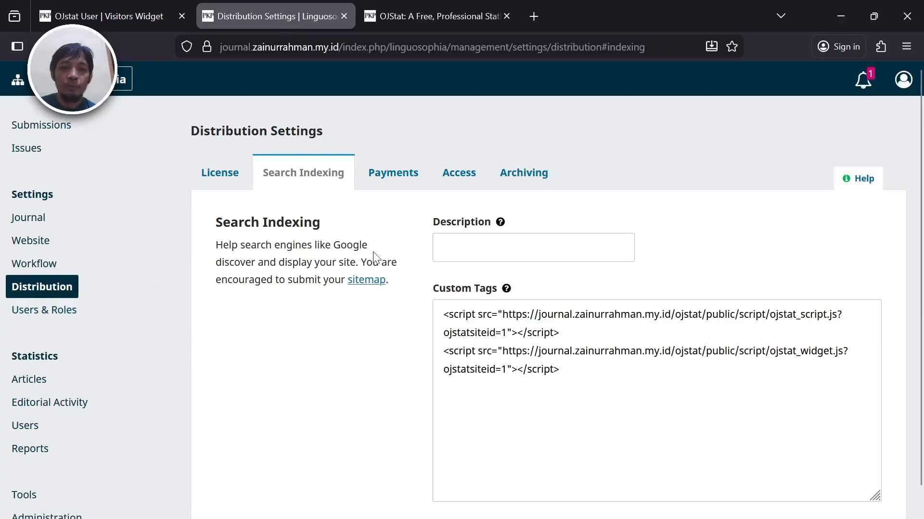
left_click(47, 244)
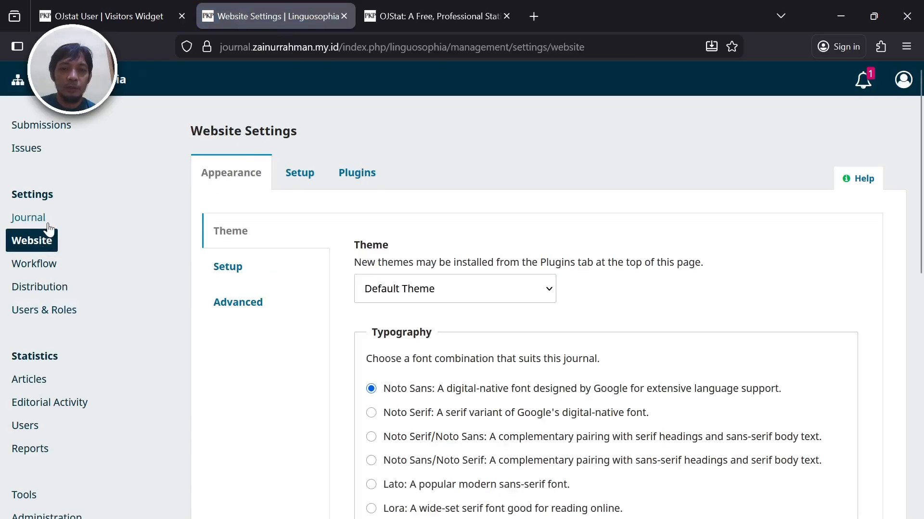
left_click(353, 174)
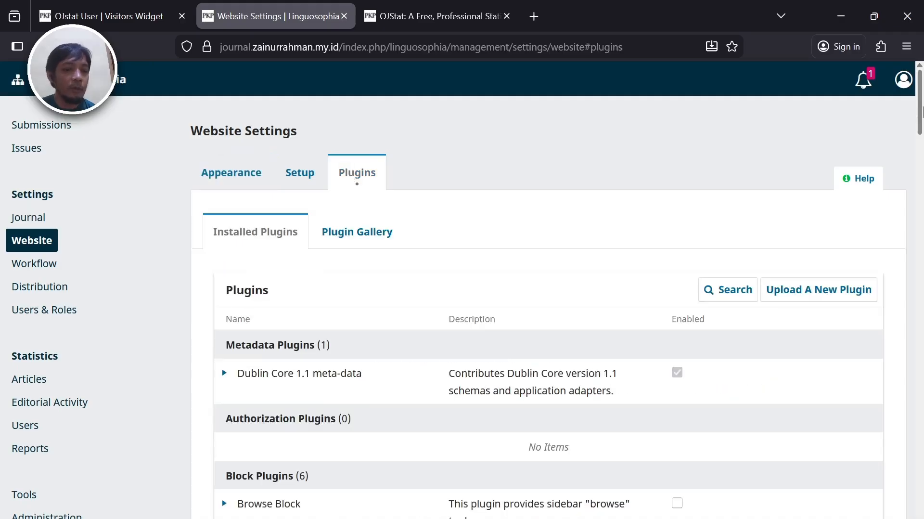
left_click_drag(922, 102, 921, 213)
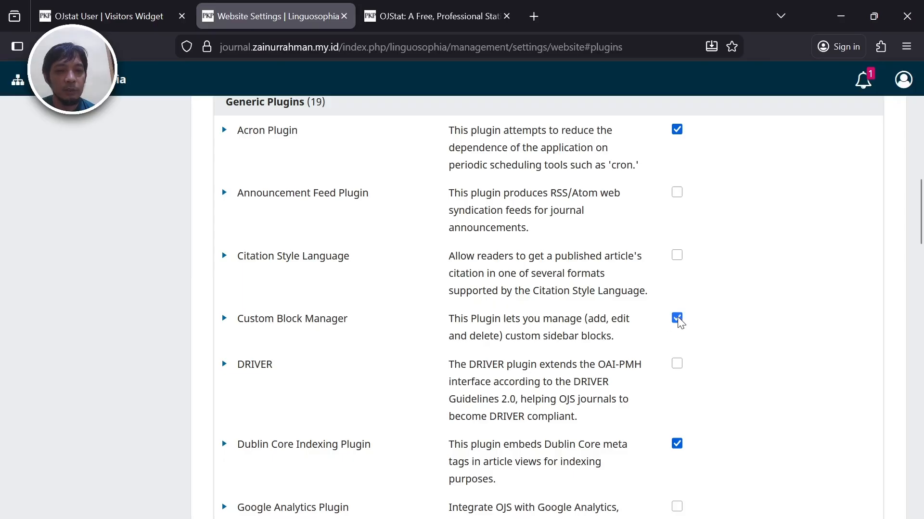
- Open the ojstat-widget custom block for editing through Custom Block Manager
left_click(225, 320)
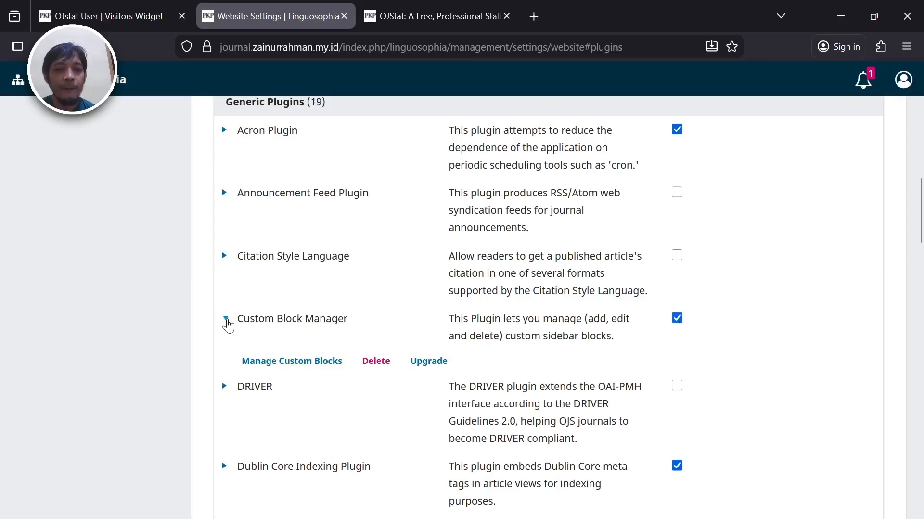
left_click(319, 361)
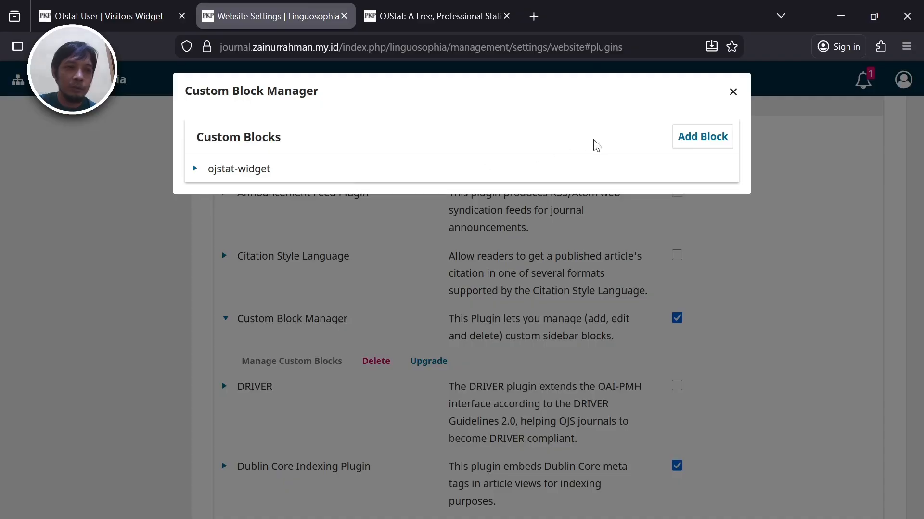
left_click(195, 168)
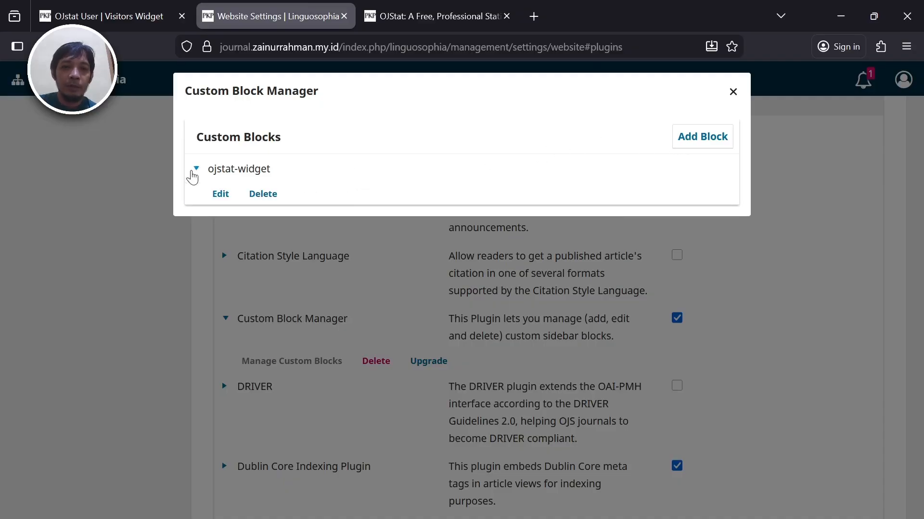
left_click(221, 196)
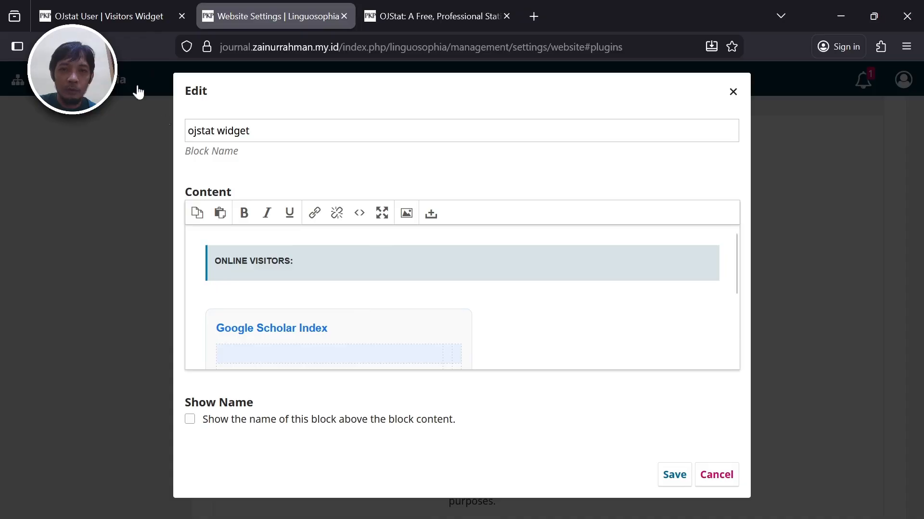
- Compare the block with the generated Visitors widget code in the OJStat tab
left_click(126, 15)
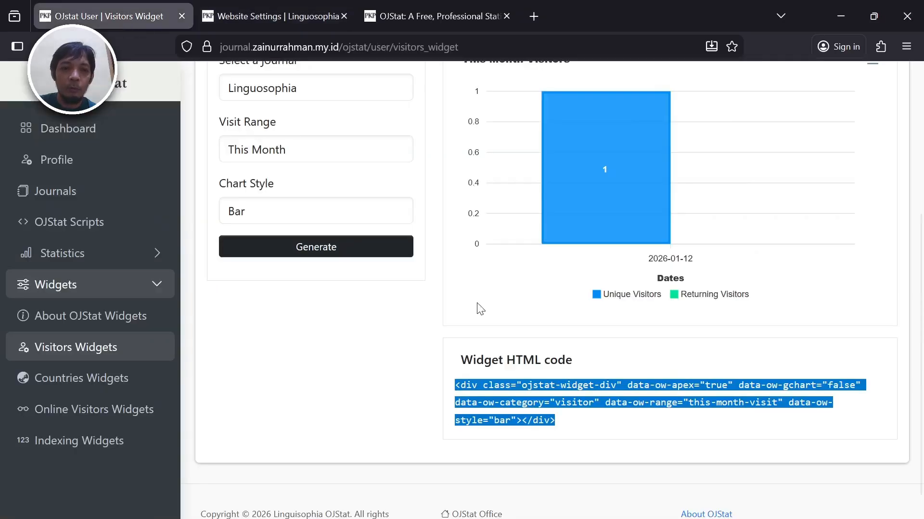
left_click(530, 419)
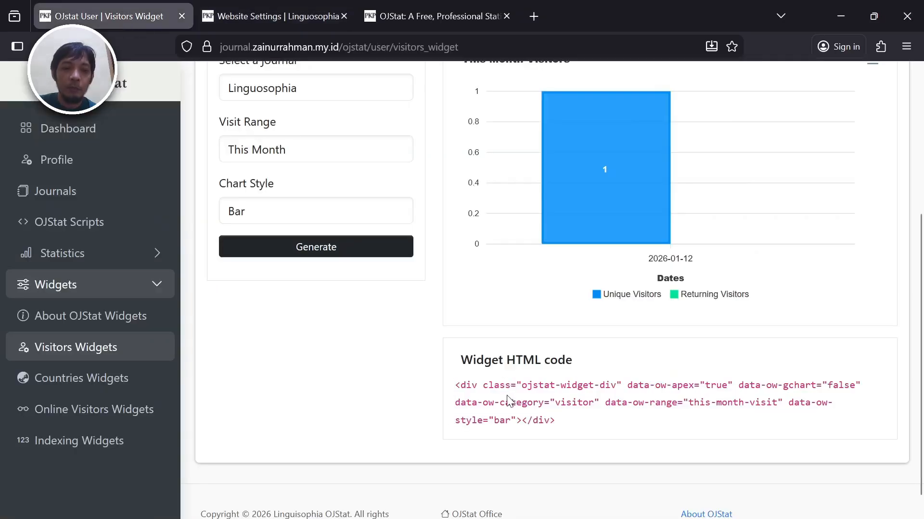
left_click(252, 10)
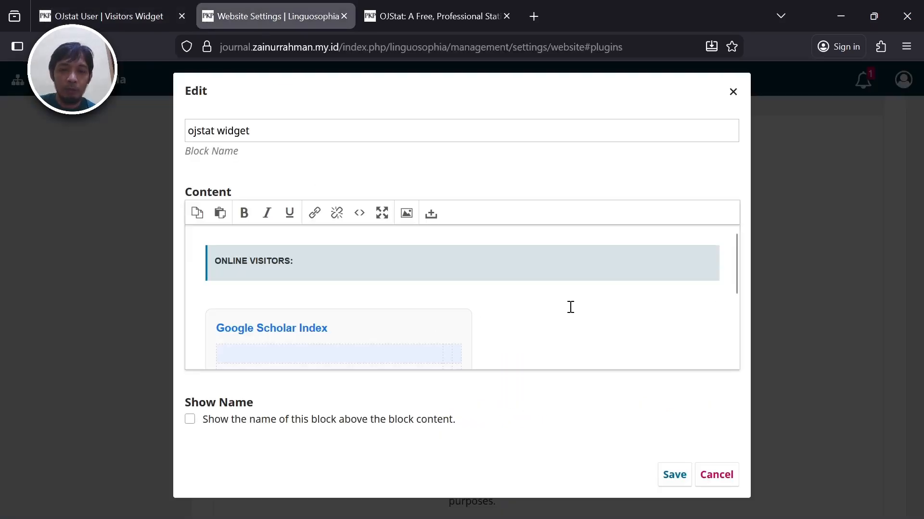
- Inspect the block's HTML source and compare it with the OJStat widget code
left_click(355, 217)
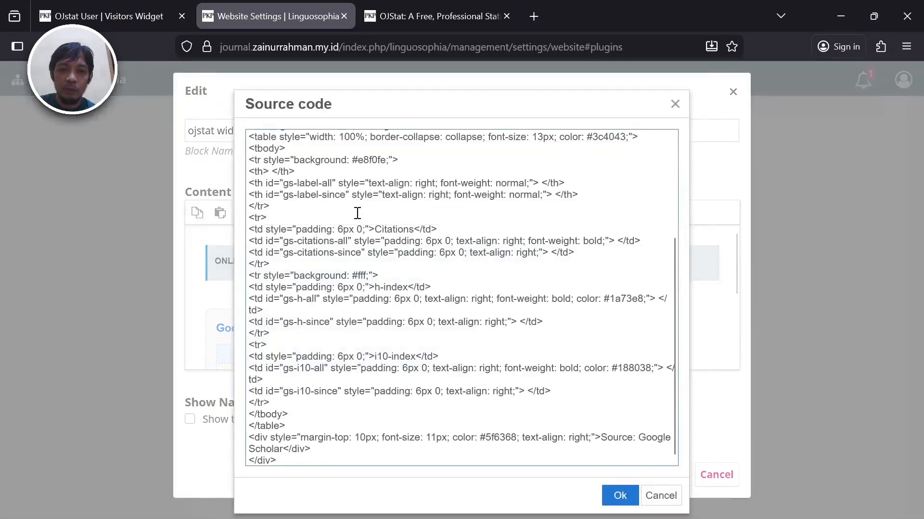
left_click(357, 213)
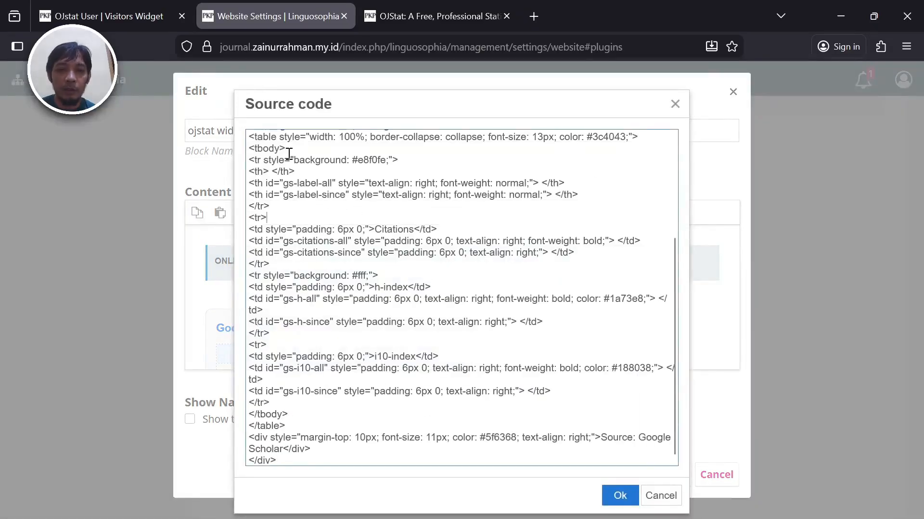
left_click(661, 498)
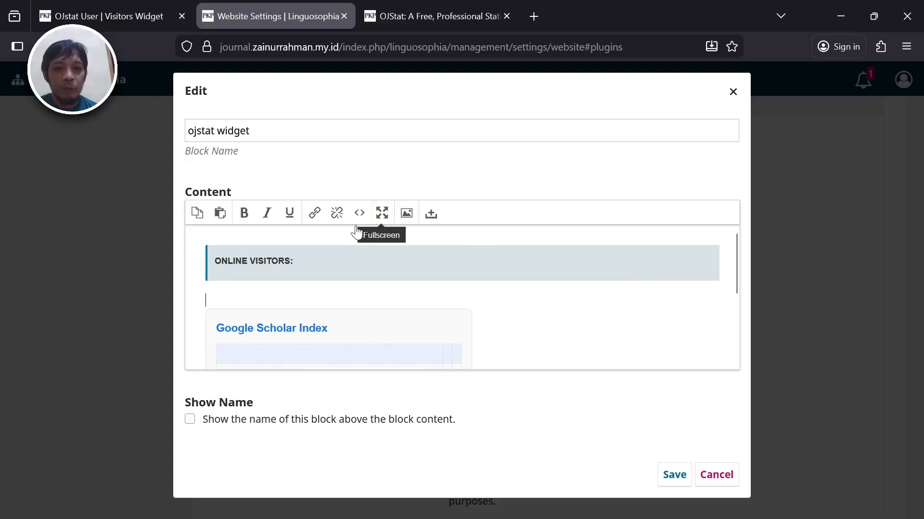
left_click(115, 7)
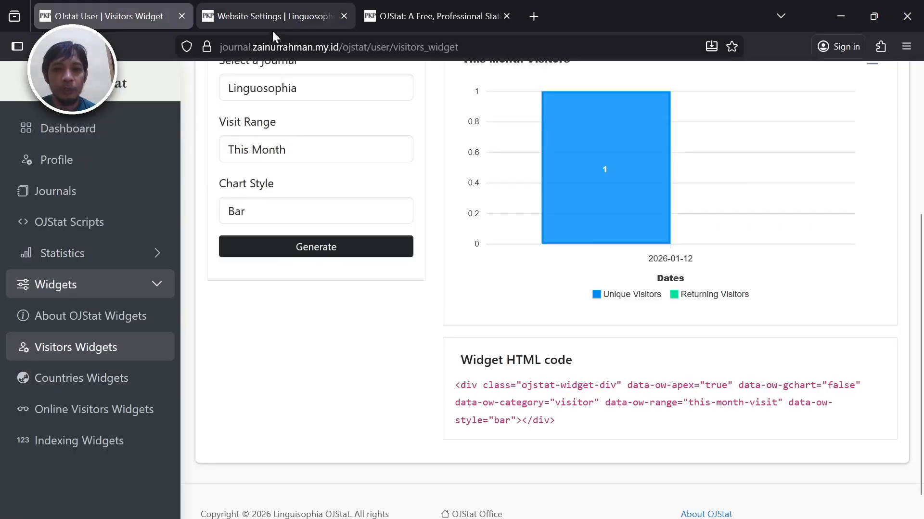
left_click(302, 10)
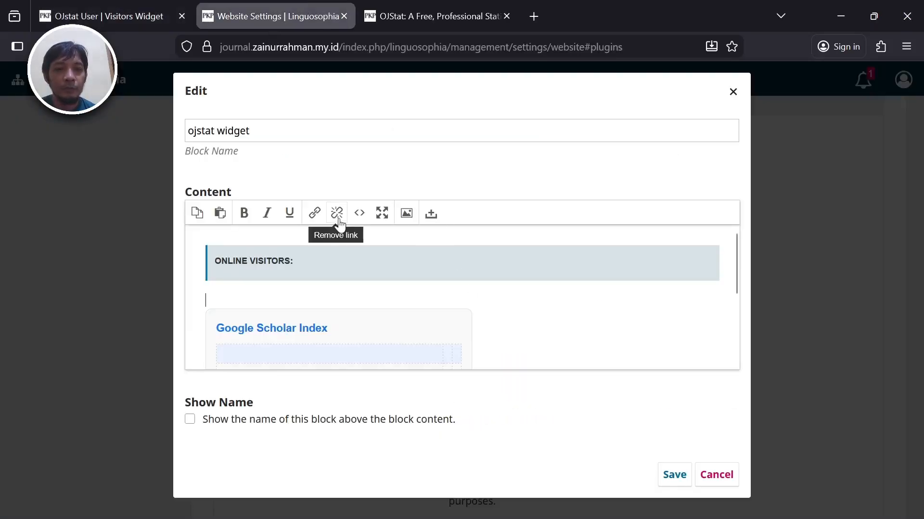
- Review the HTML source again, then close the block editor unsaved and return to OJStat
left_click(359, 213)
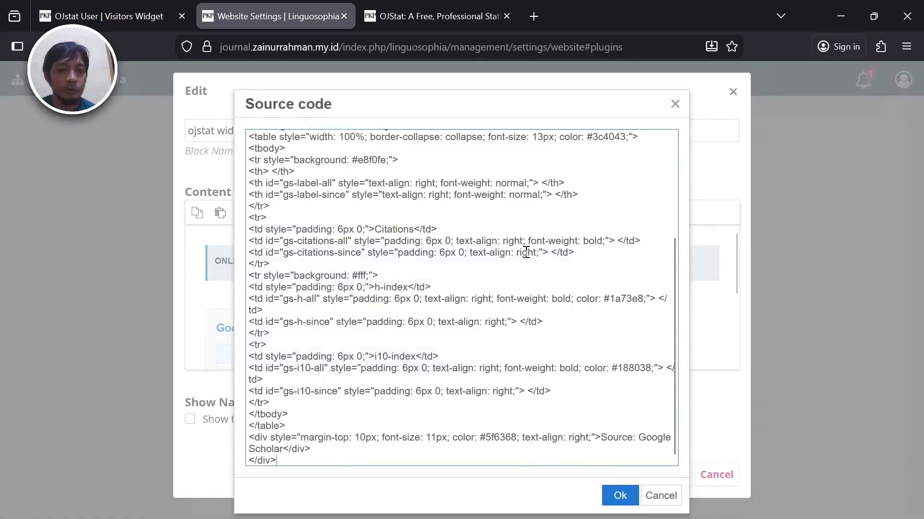
left_click_drag(672, 284, 672, 157)
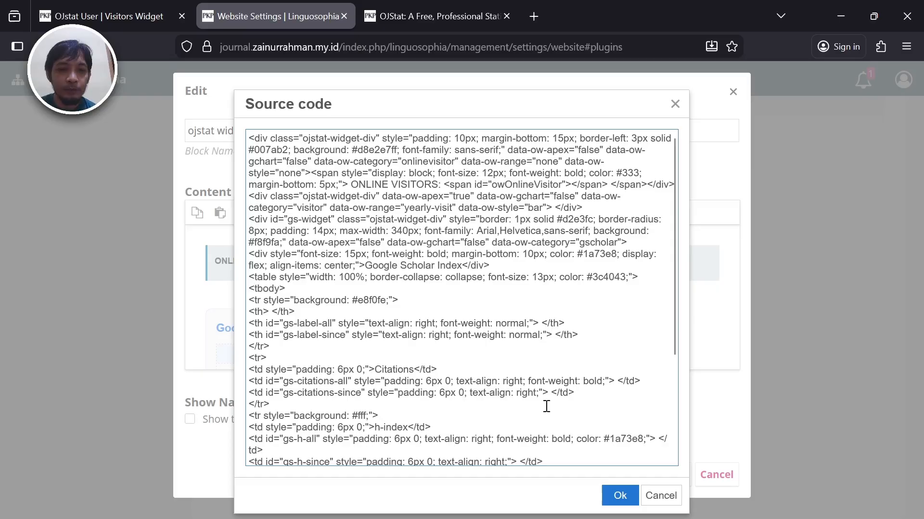
left_click(661, 495)
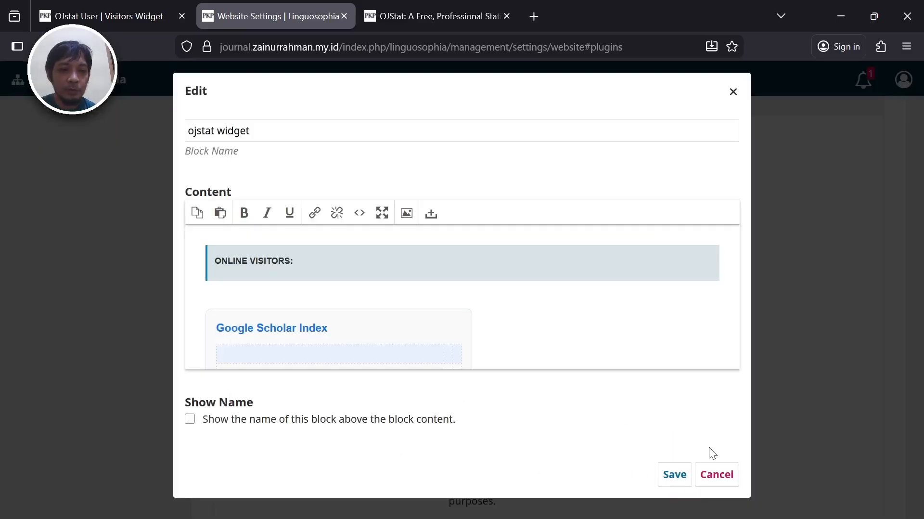
left_click(717, 476)
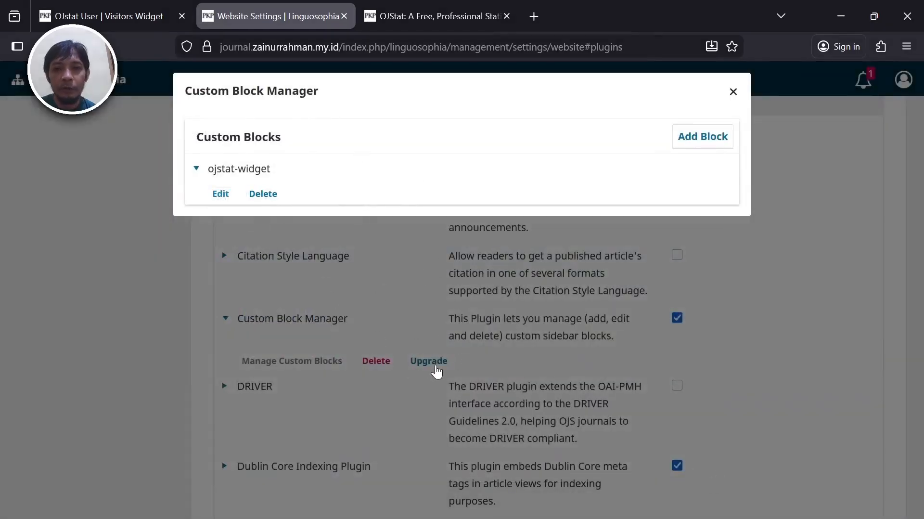
left_click(101, 2)
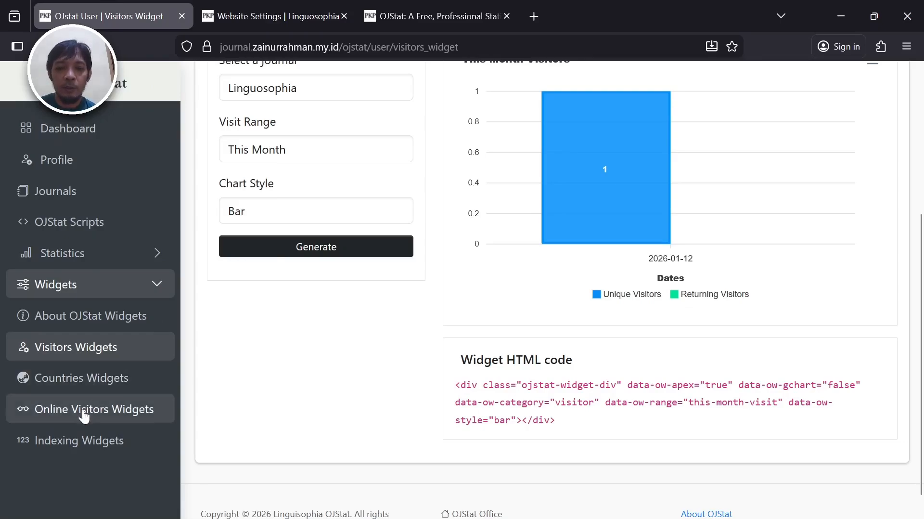
- Open Indexing Widgets with Linguosophia as the journal, then expand the Select Index list
left_click(77, 449)
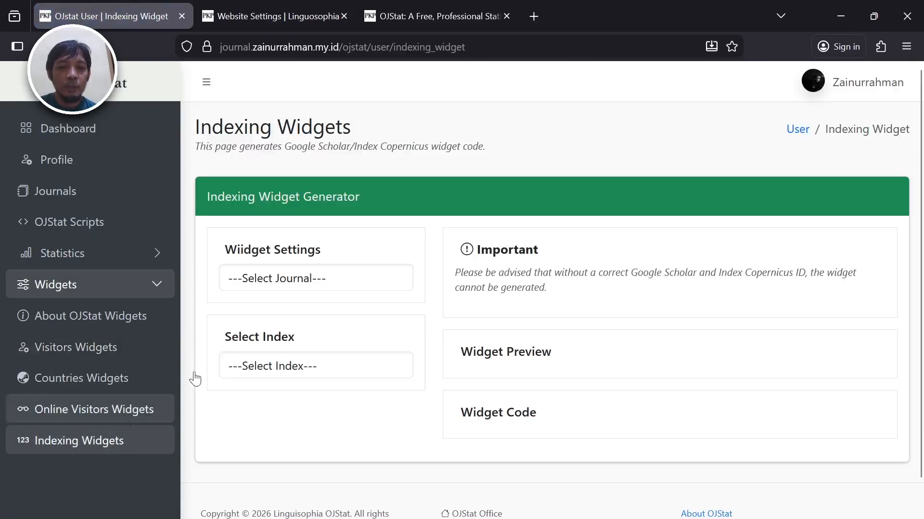
left_click(349, 278)
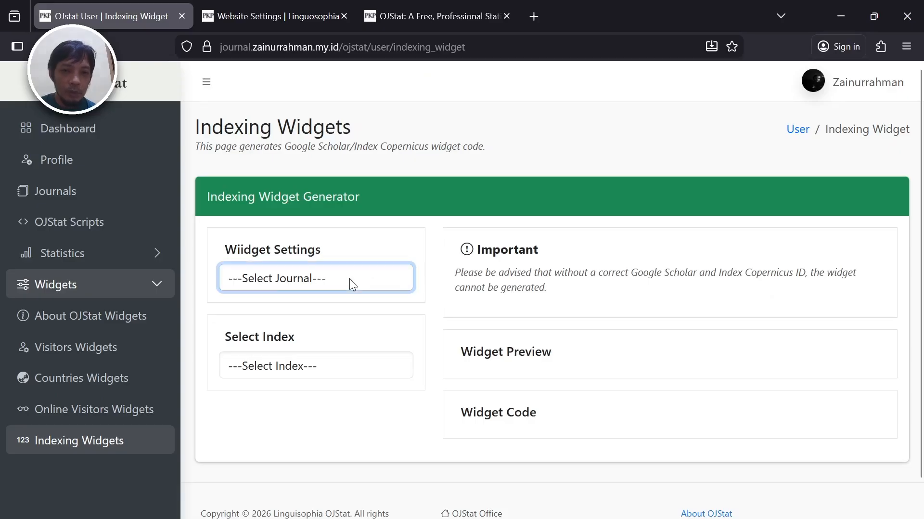
left_click(328, 327)
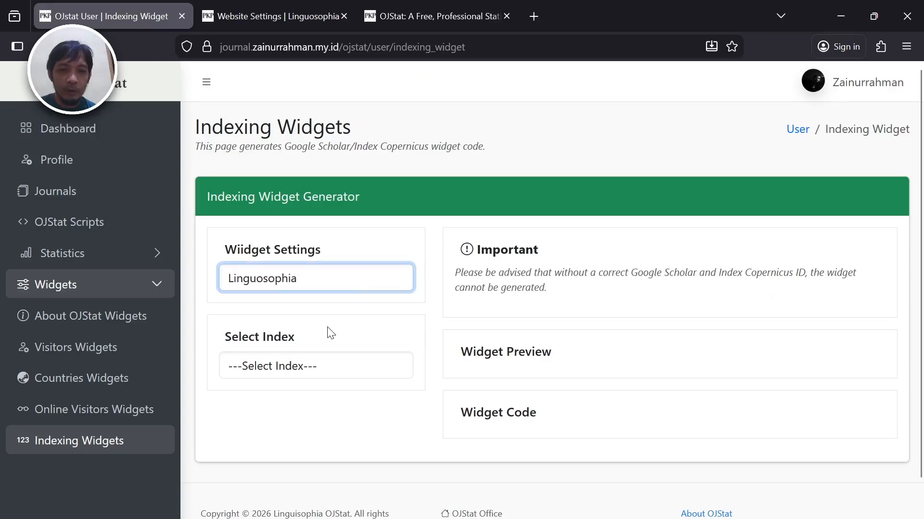
left_click(323, 364)
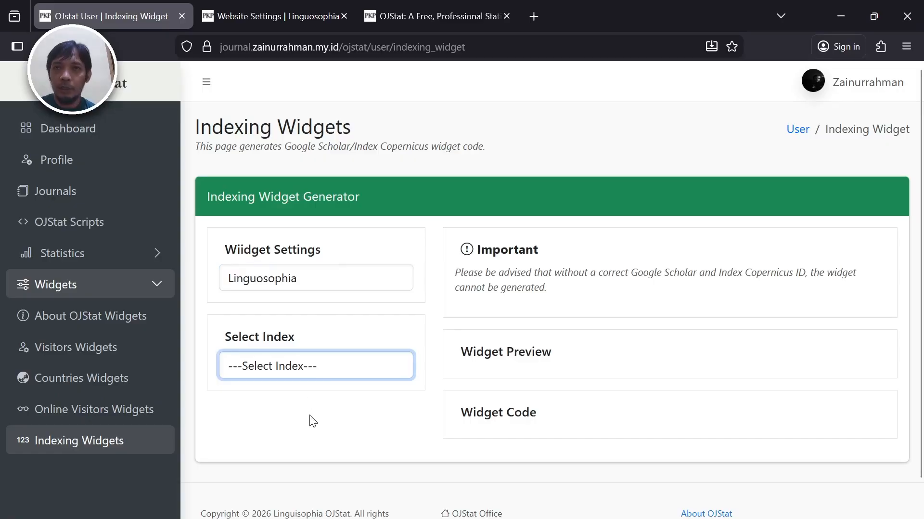
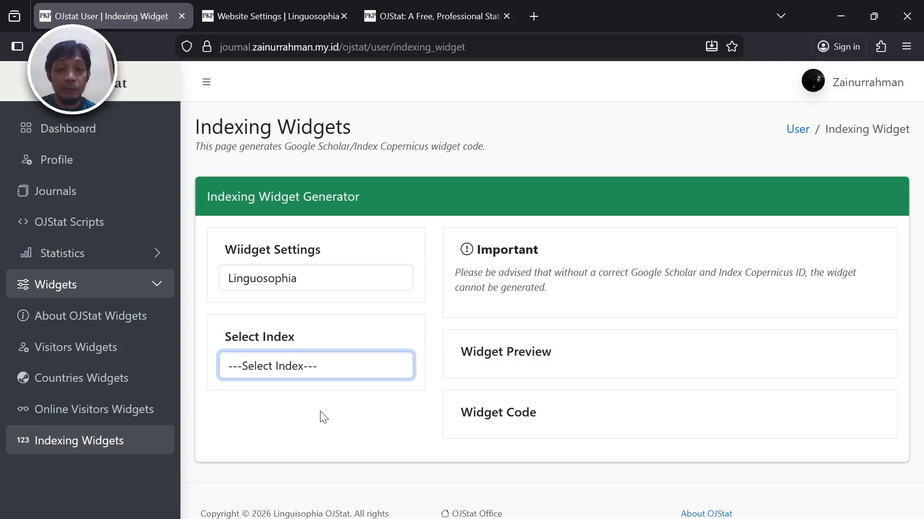
- Generate a Google Scholar indexing widget preview and code, then view the article page
key("Down")
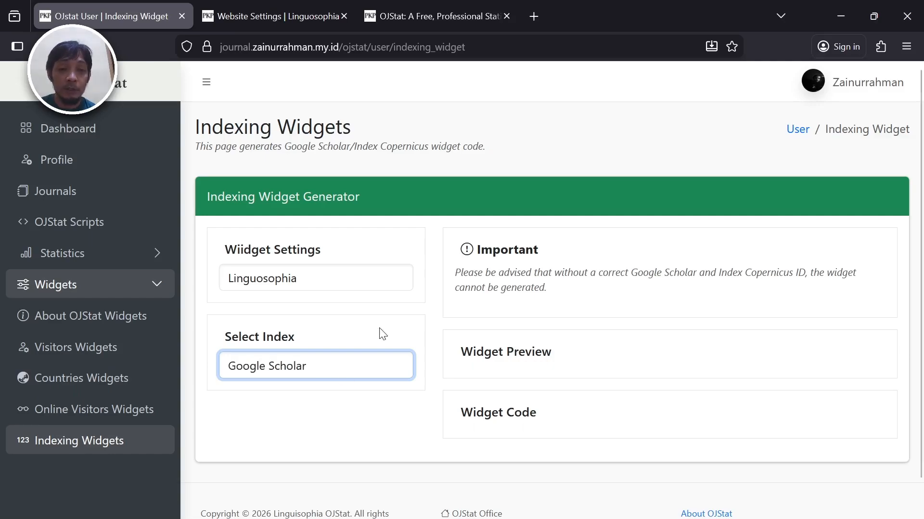
left_click(430, 313)
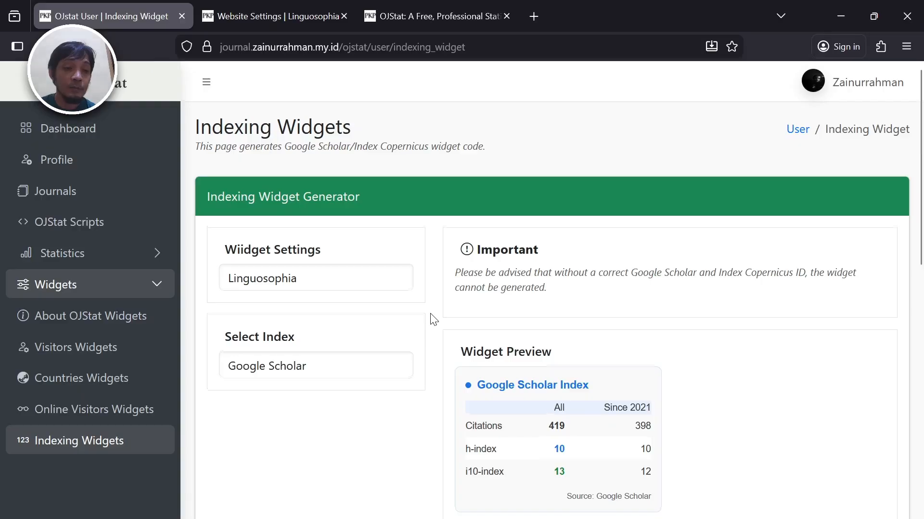
scroll(430, 313, "down", 6)
scroll(430, 314, "down", 5)
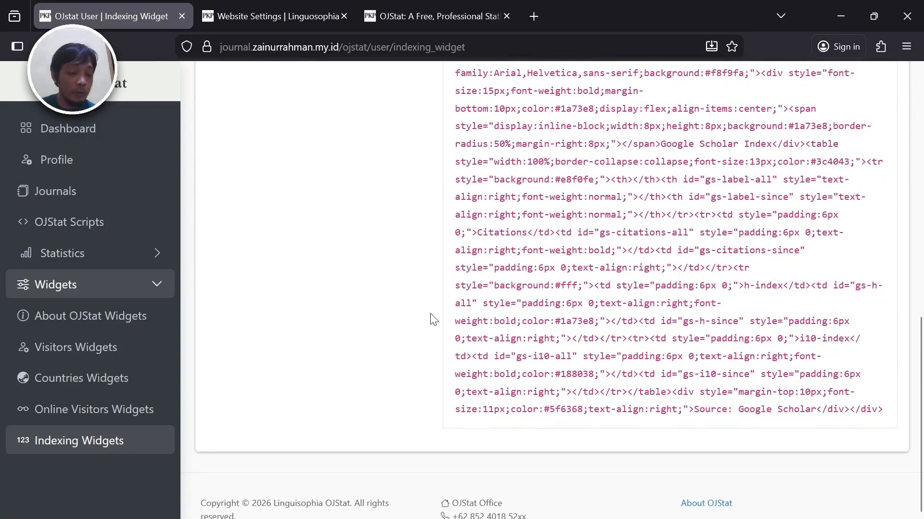
scroll(431, 320, "up", 2)
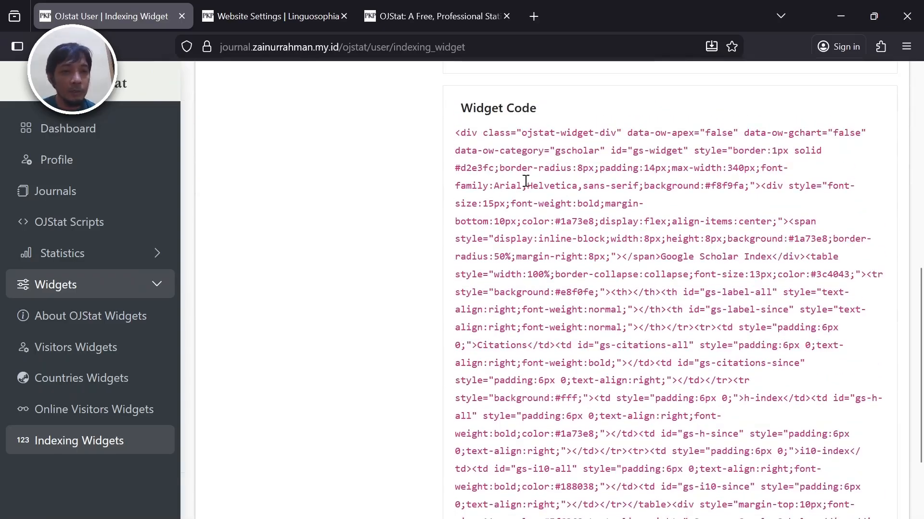
left_click(432, 17)
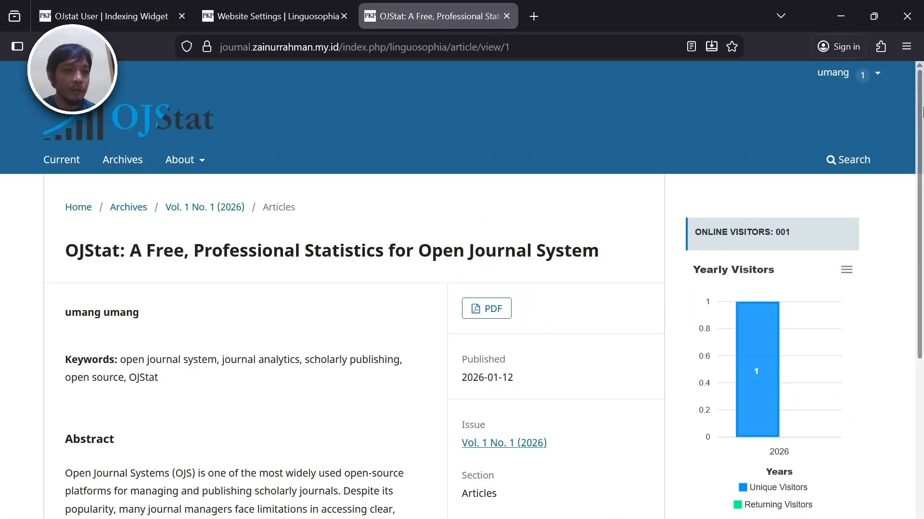
- Confirm the Google Scholar Index widget in the article sidebar, then return to Indexing Widgets
scroll(801, 275, "down", 6)
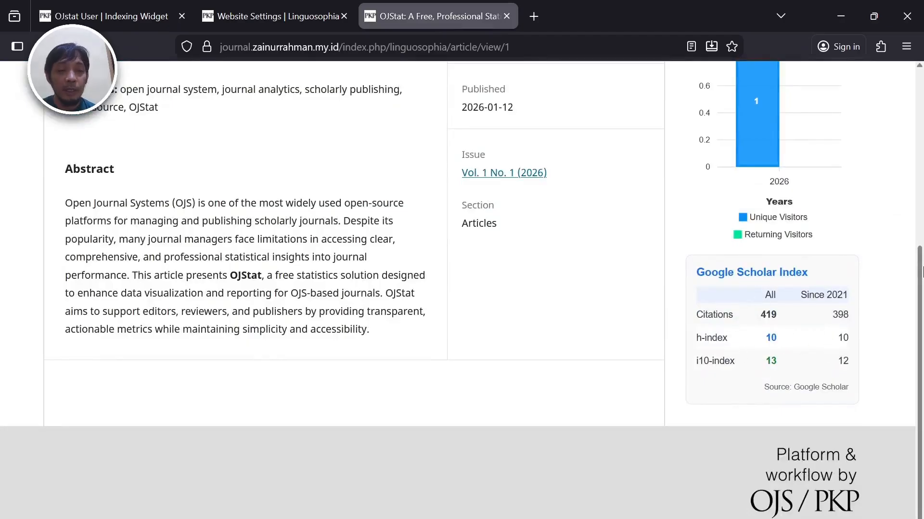
left_click_drag(920, 285, 920, 99)
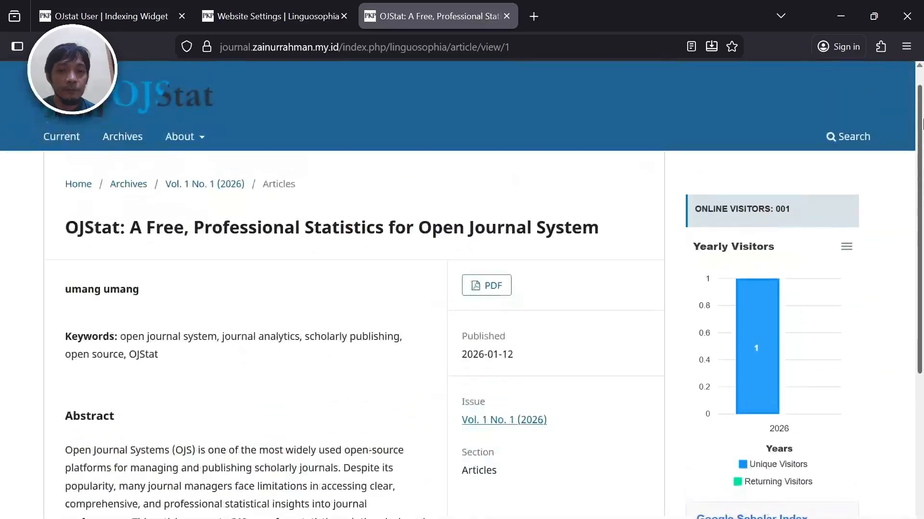
left_click(244, 16)
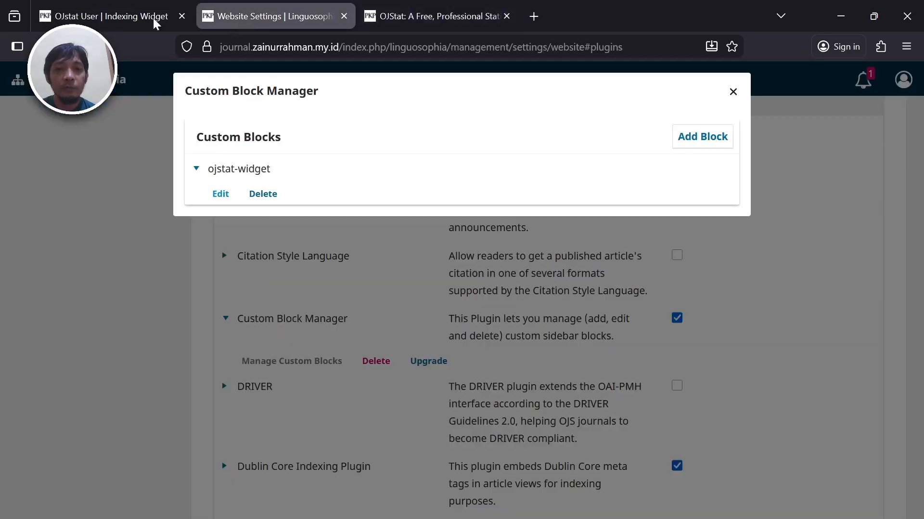
left_click(113, 14)
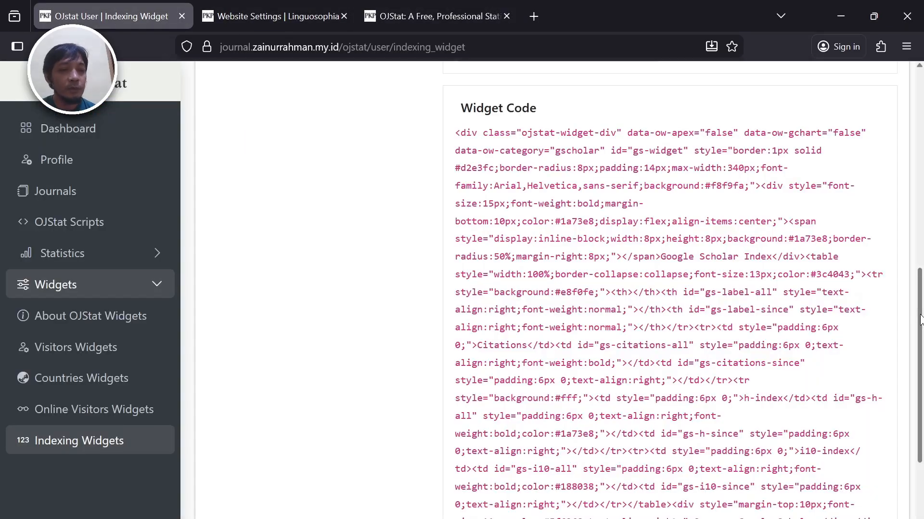
left_click_drag(922, 296, 922, 133)
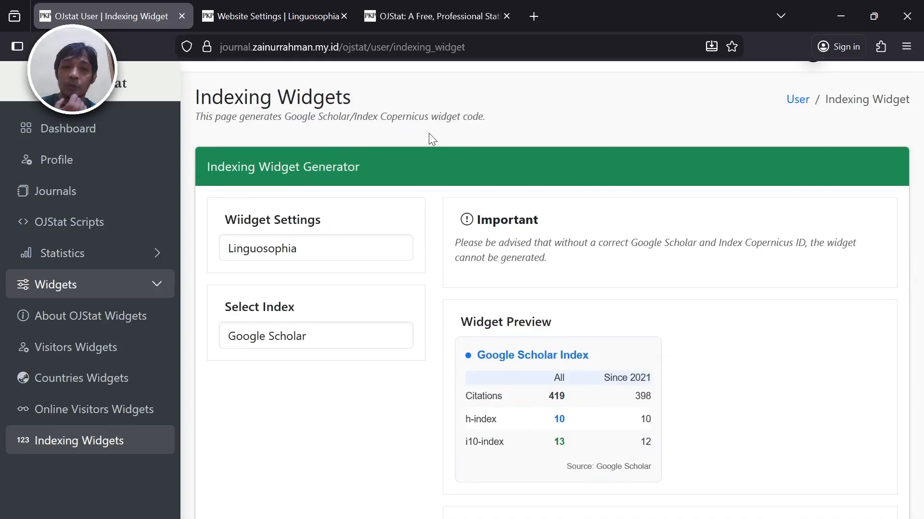
- Open Linguosophia's public report from the Journals list and review its summary page
left_click(111, 202)
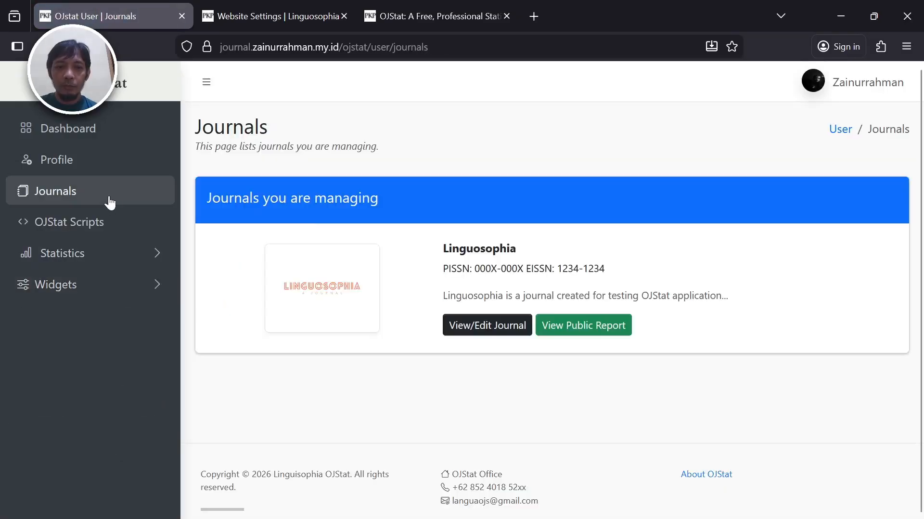
left_click(597, 330)
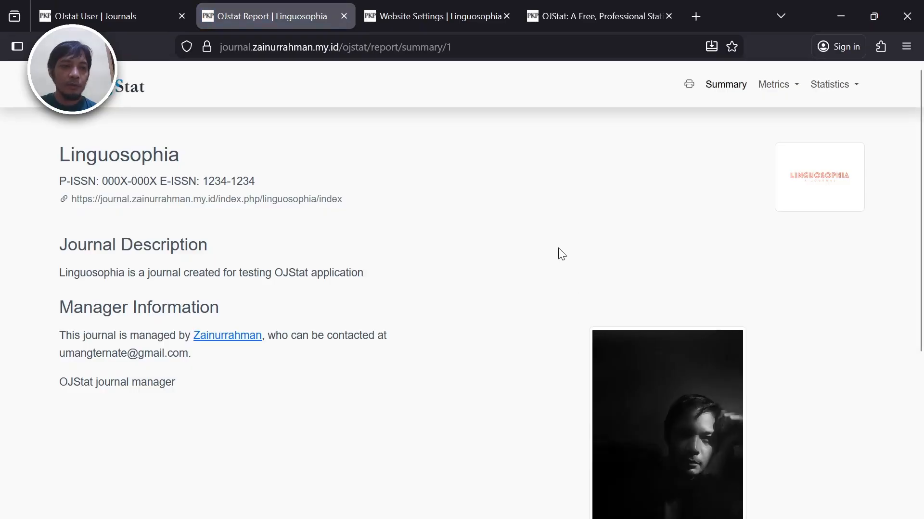
scroll(560, 249, "down", 5)
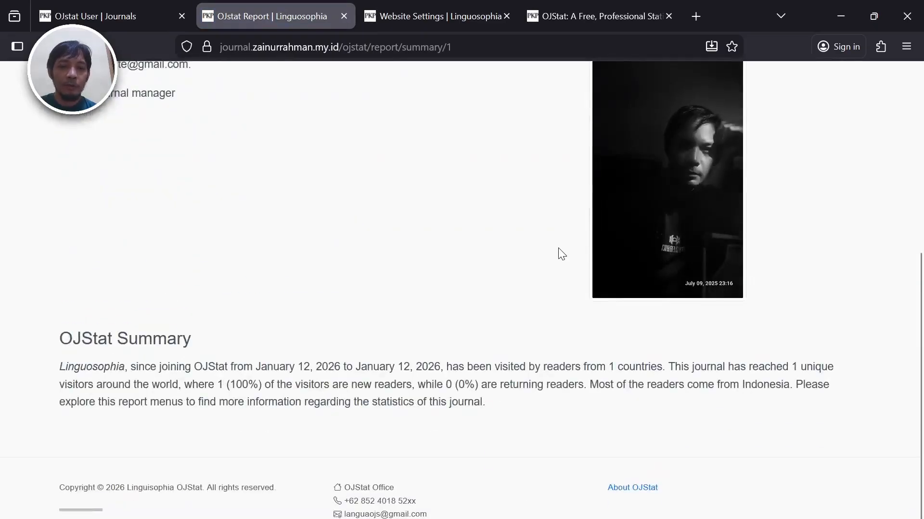
scroll(559, 249, "up", 5)
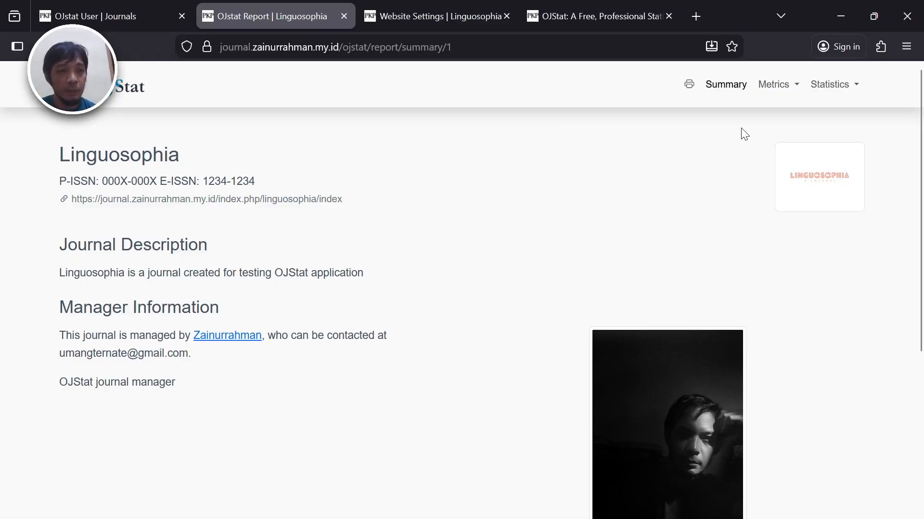
left_click(781, 88)
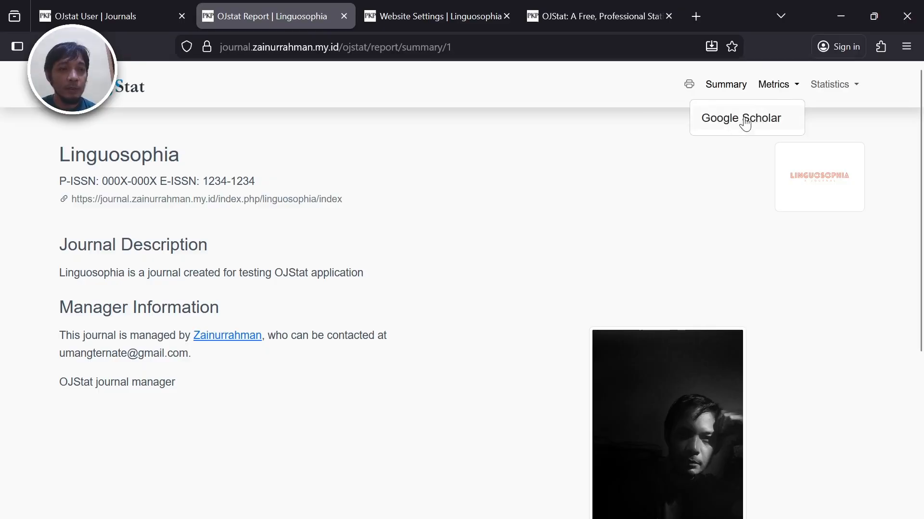
- View Linguosophia's Google Scholar metrics: 419 citations, h-index 10, i10-index 13, yearly chart
left_click(770, 117)
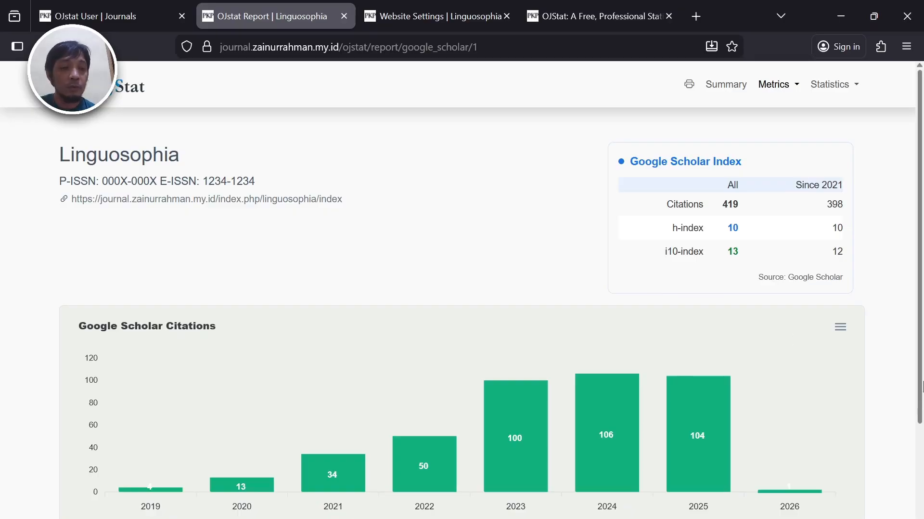
scroll(923, 439, "down", 3)
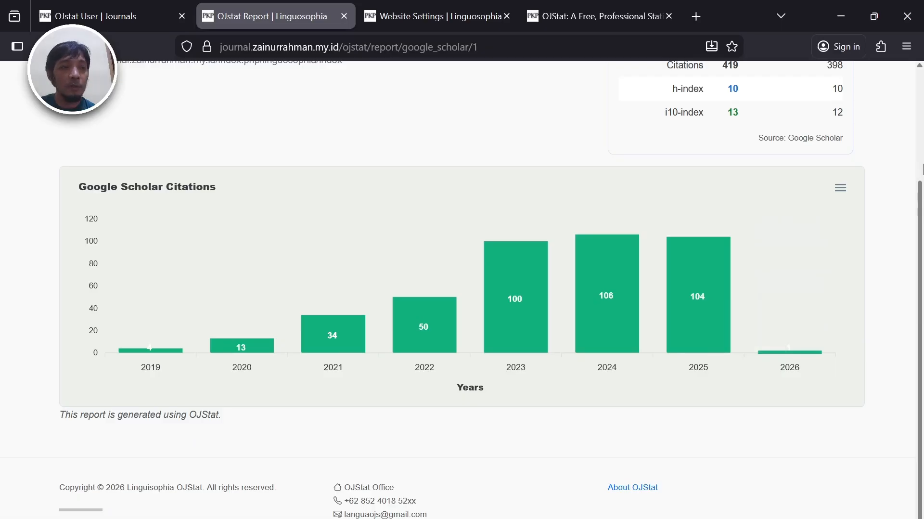
scroll(923, 143, "up", 3)
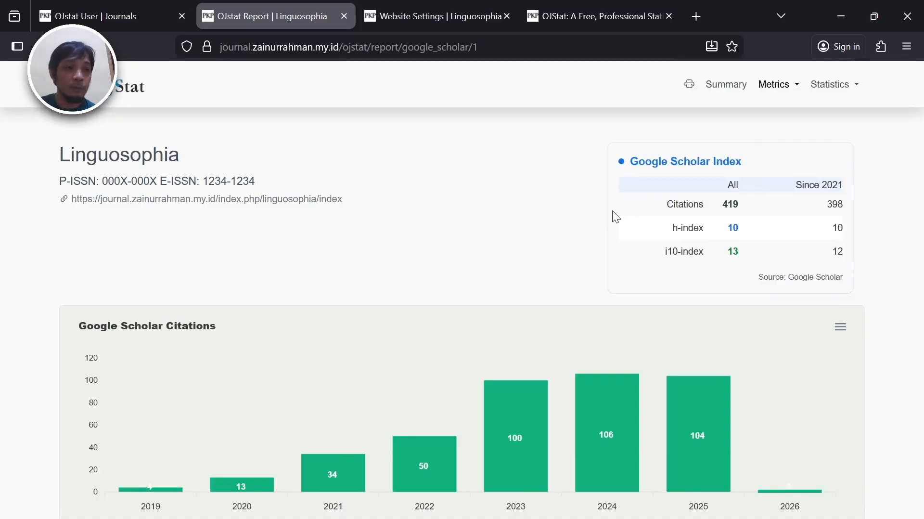
left_click(832, 85)
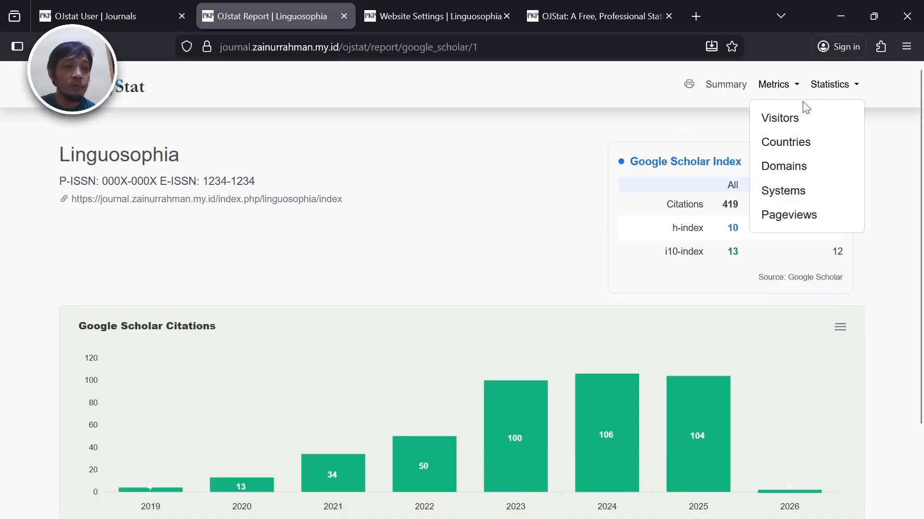
- Review the public report's Visitors statistics
left_click(795, 126)
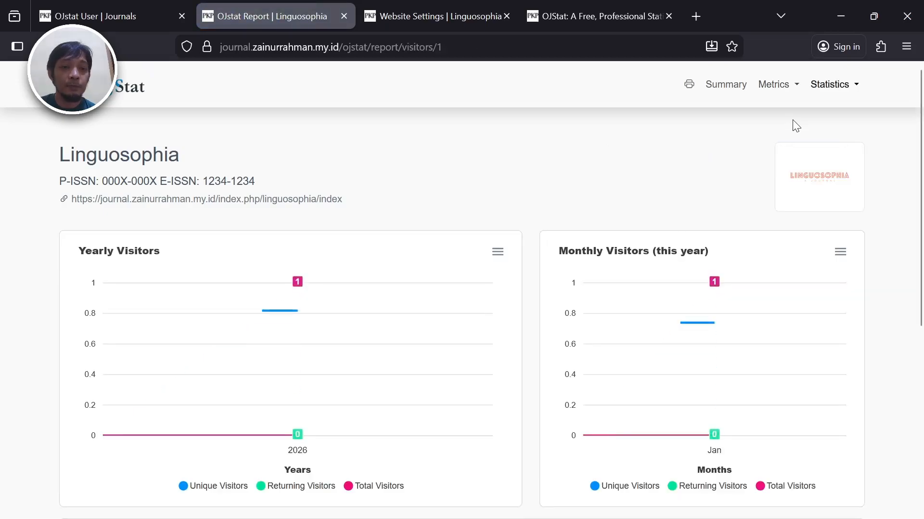
scroll(922, 398, "down", 7)
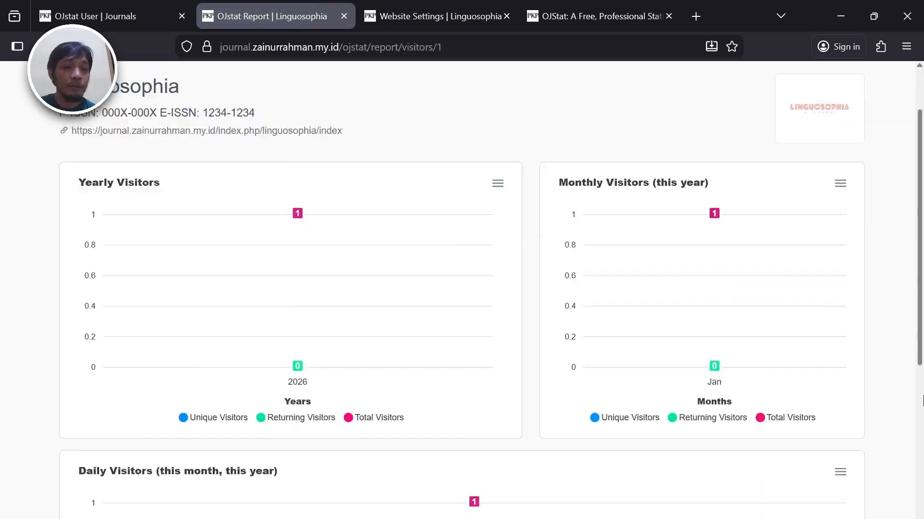
scroll(923, 220, "up", 8)
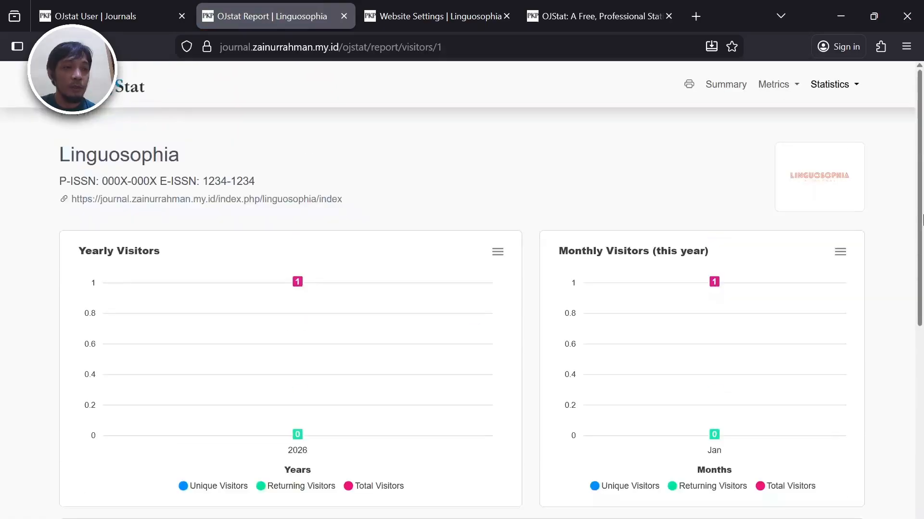
- Review the Systems statistics report, then move on to the journal's website settings
left_click(830, 90)
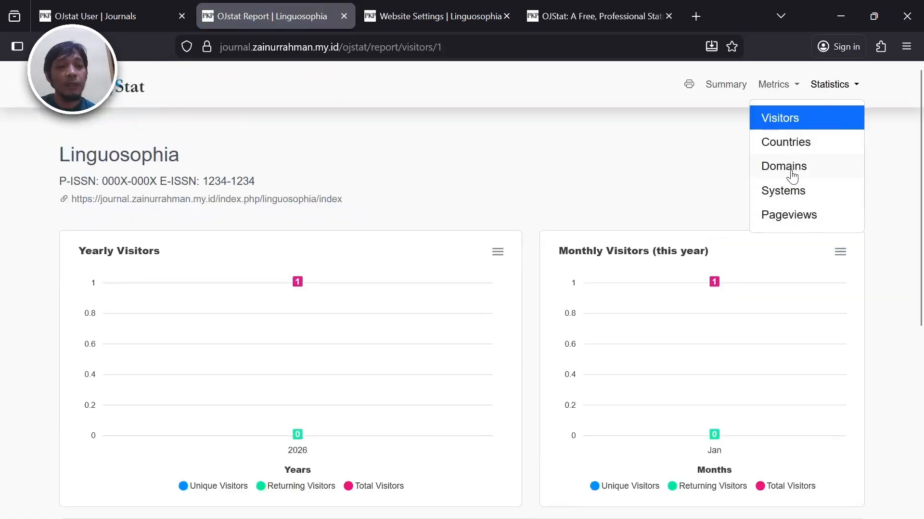
left_click(790, 192)
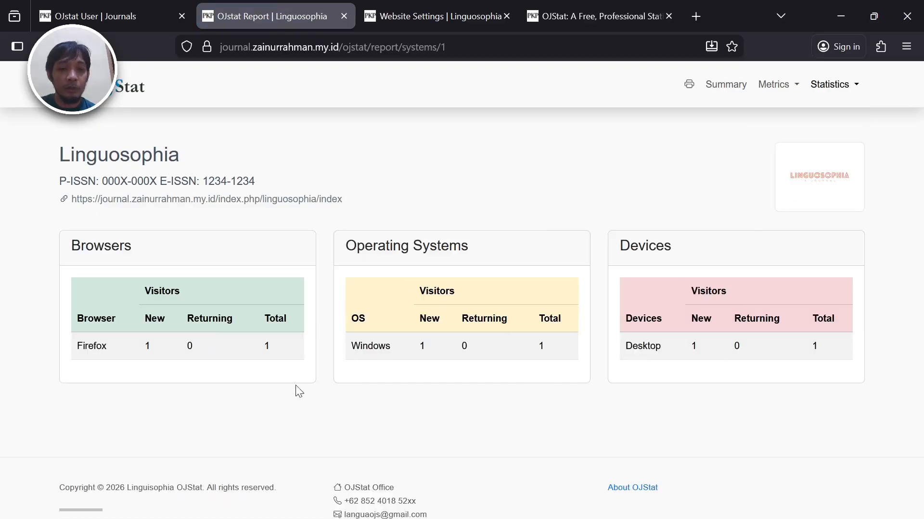
double_click(923, 153)
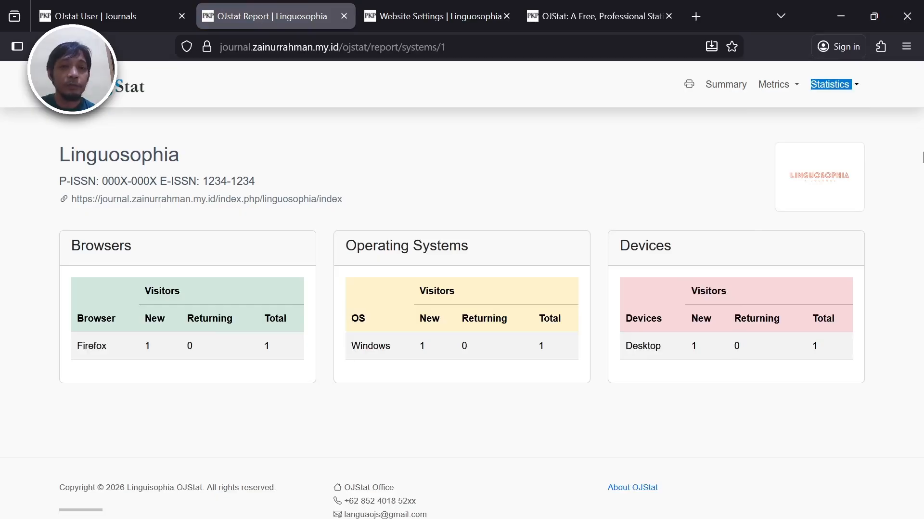
left_click(577, 159)
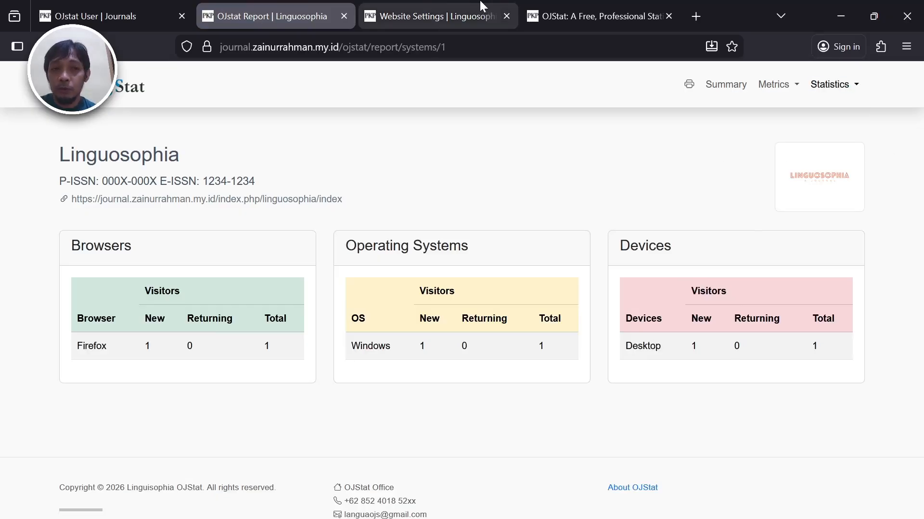
left_click(430, 6)
- Visit the journal home page, then close the Custom Block Manager on the plugins page
left_click(559, 7)
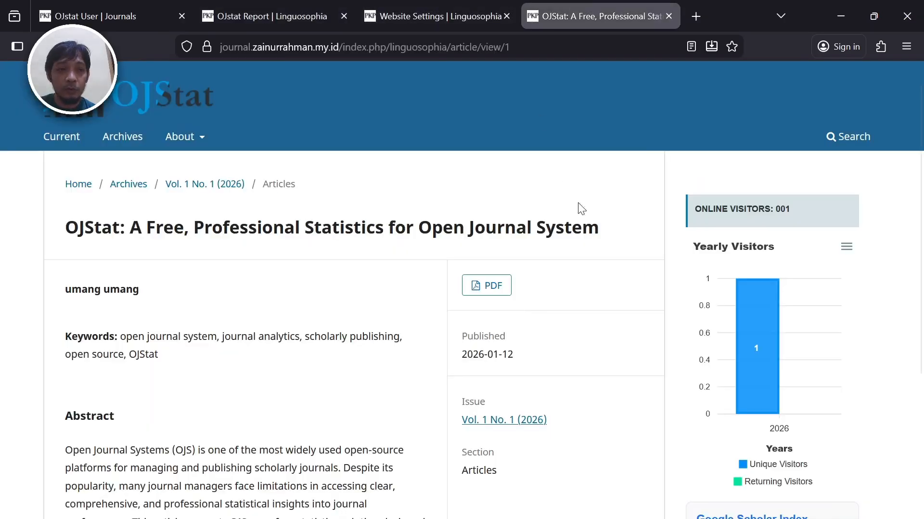
left_click(121, 118)
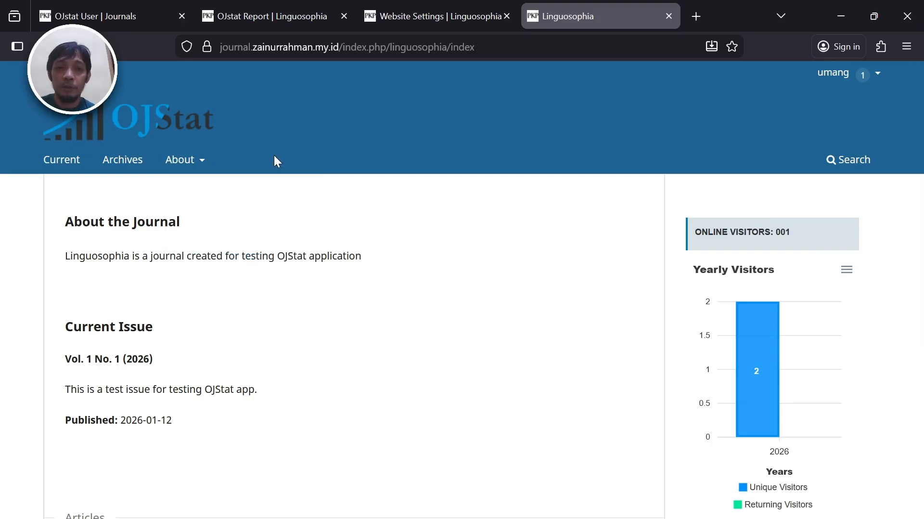
left_click(410, 7)
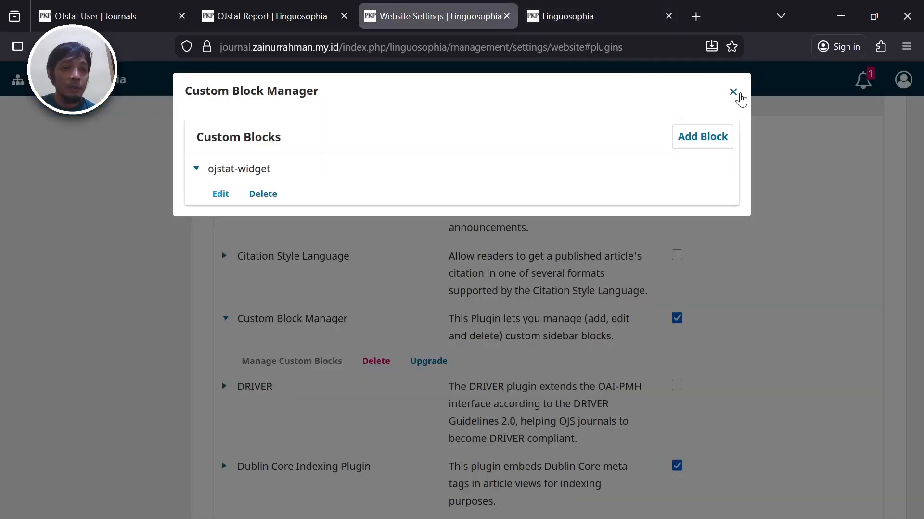
left_click(734, 92)
scroll(923, 122, "up", 9)
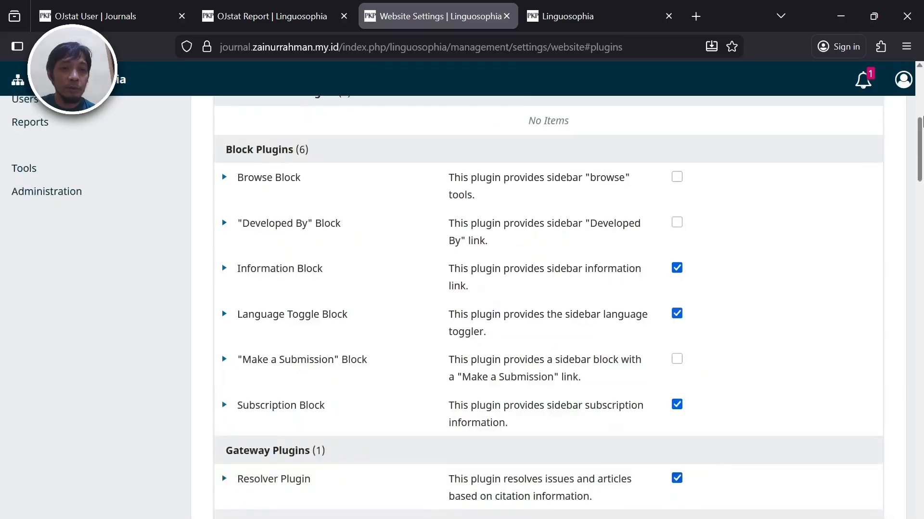
scroll(922, 97, "up", 6)
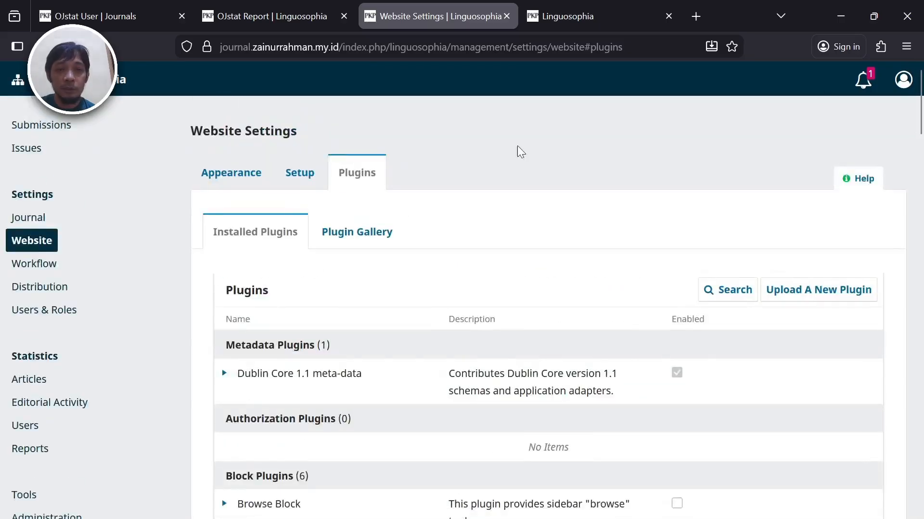
- Under Setup > Navigation, add a menu item titled 'OJStat' of type Remote URL
left_click(295, 176)
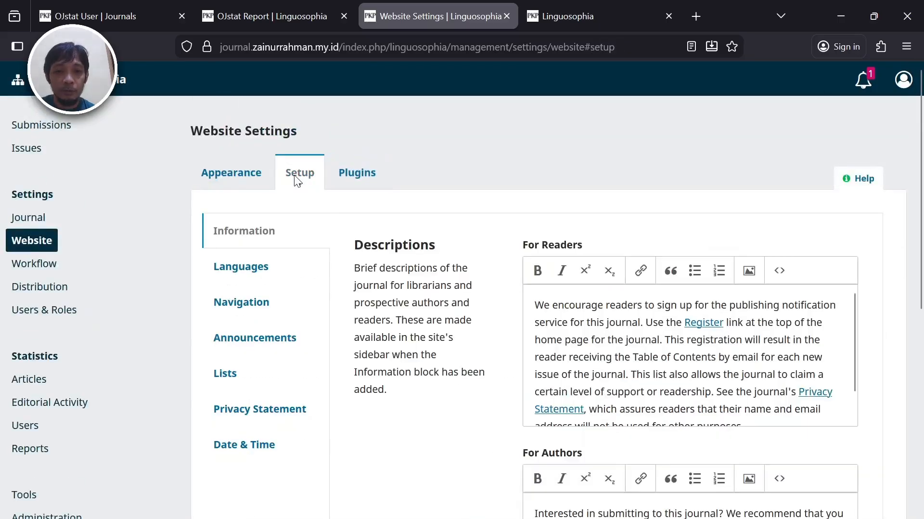
left_click(244, 300)
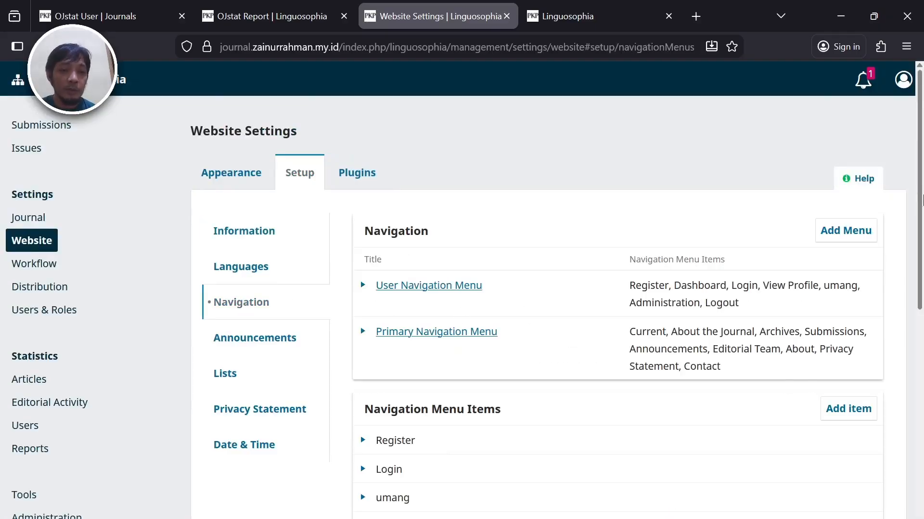
scroll(922, 200, "down", 2)
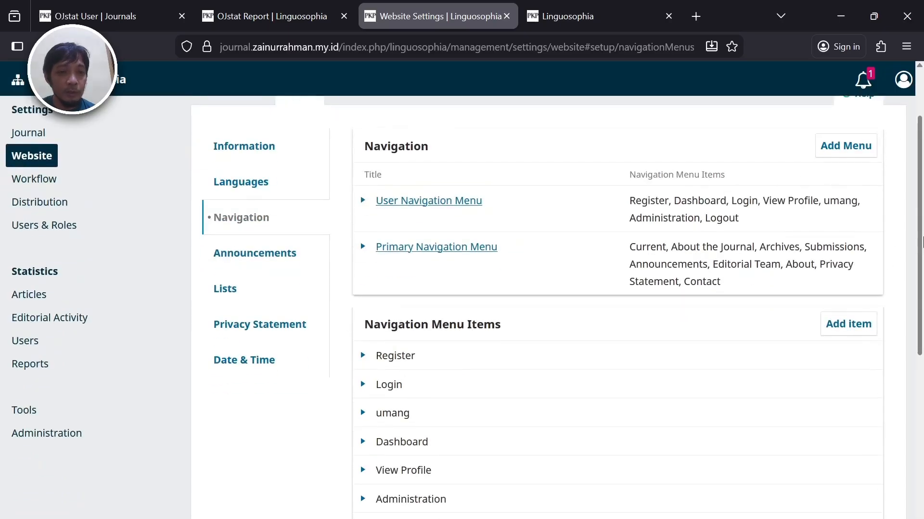
scroll(922, 241, "down", 3)
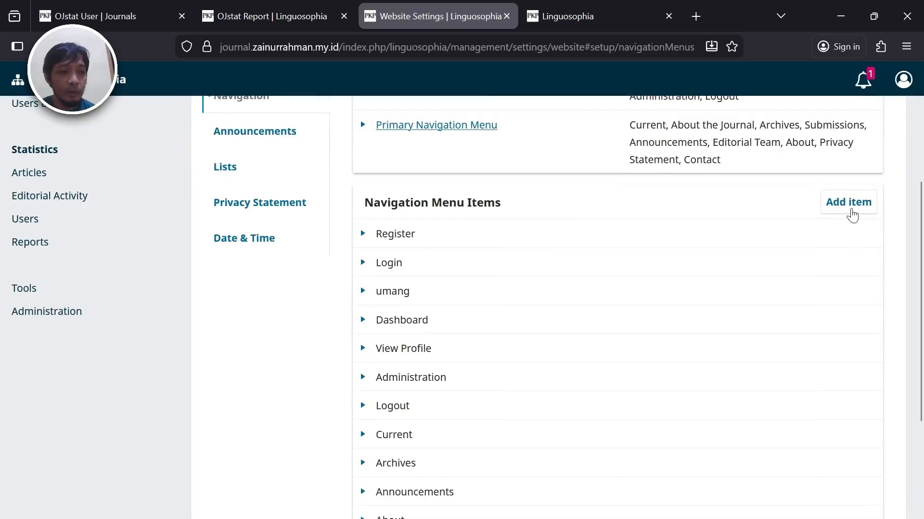
left_click(851, 202)
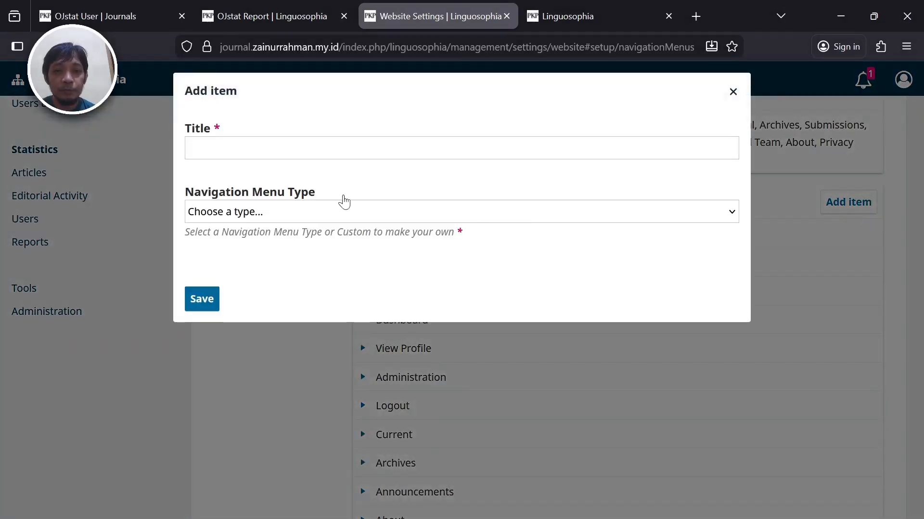
left_click(352, 155)
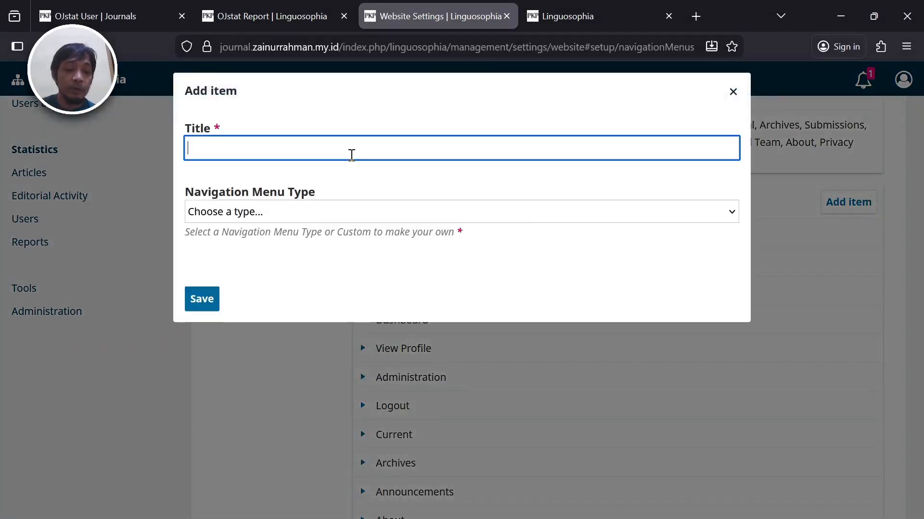
type("OJ")
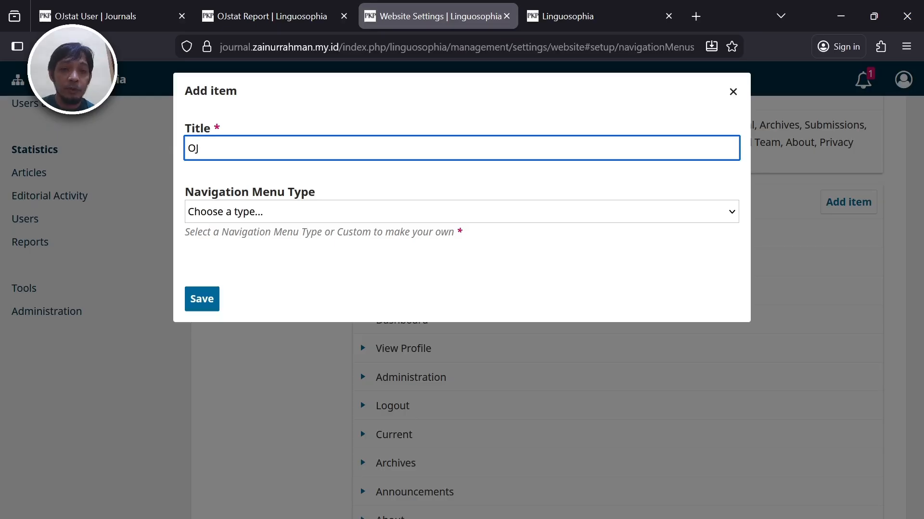
type("Stat")
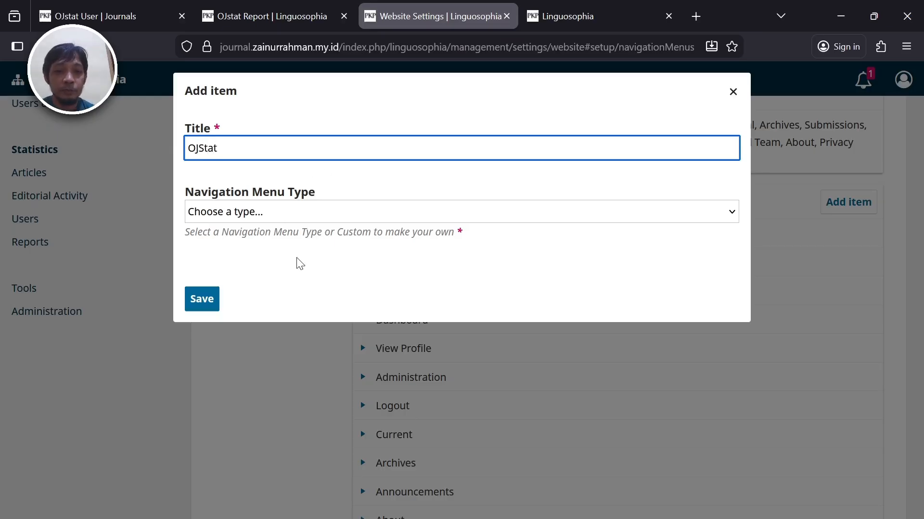
left_click(357, 210)
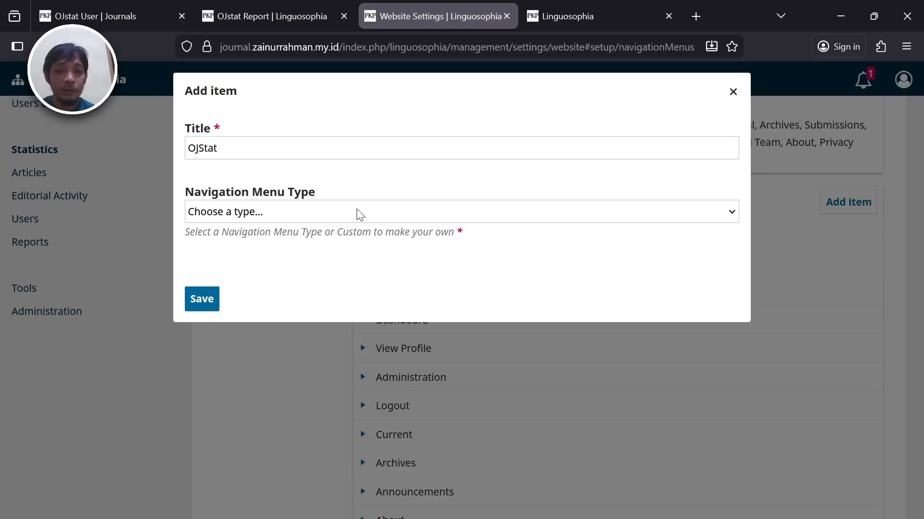
left_click(324, 273)
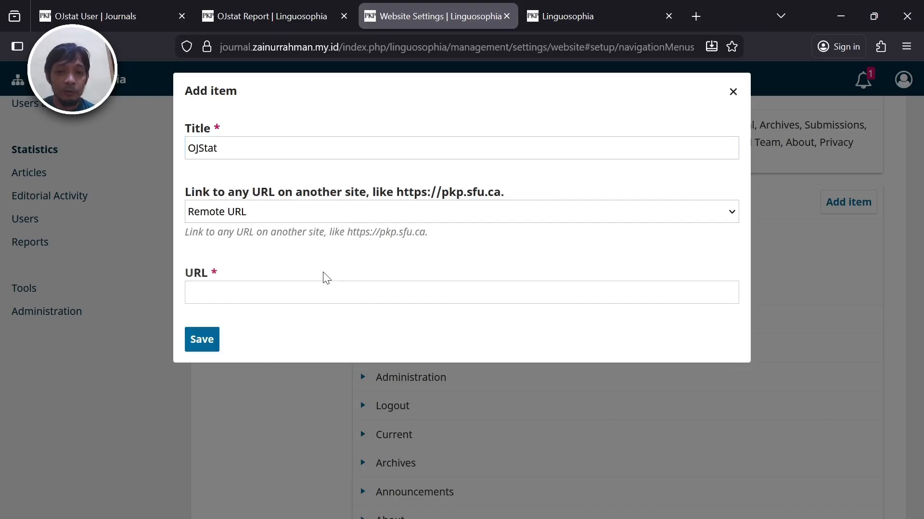
- Copy the OJStat report address, paste it as the item's URL, and save
left_click(236, 16)
left_click(311, 40)
key("ctrl+c")
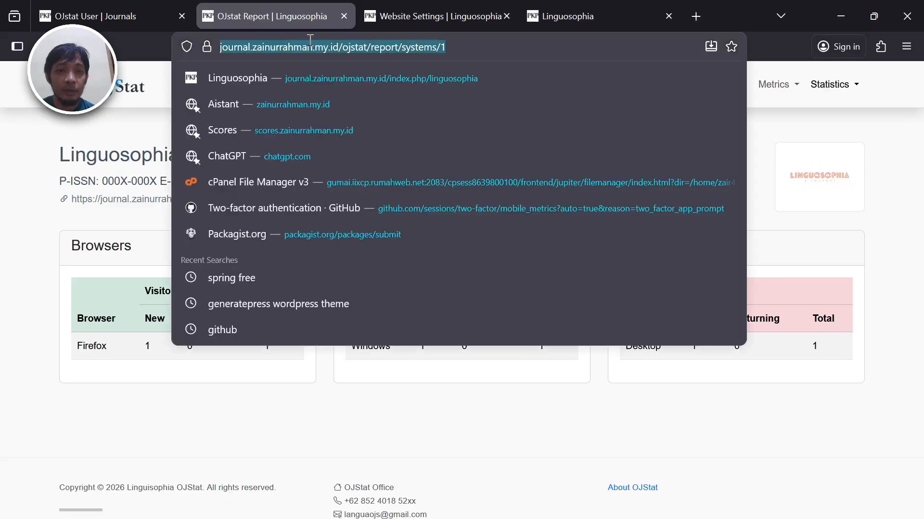
left_click(447, 2)
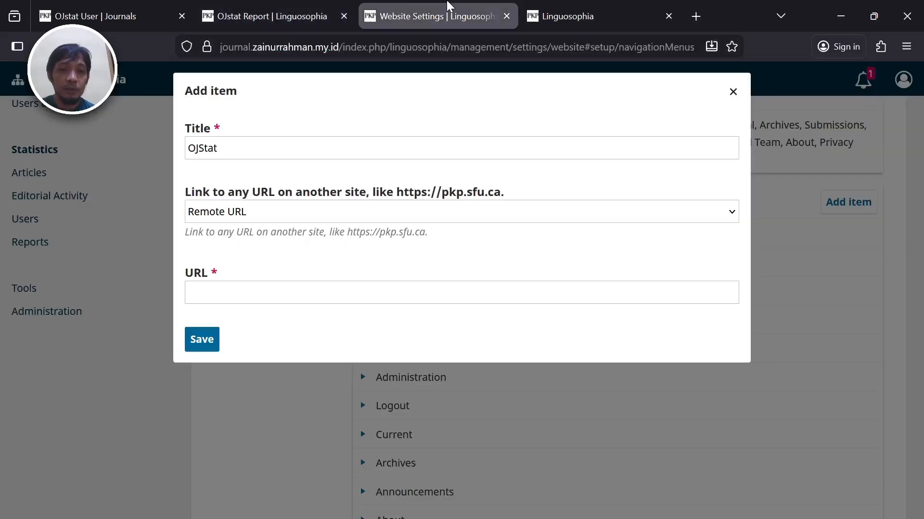
left_click(268, 26)
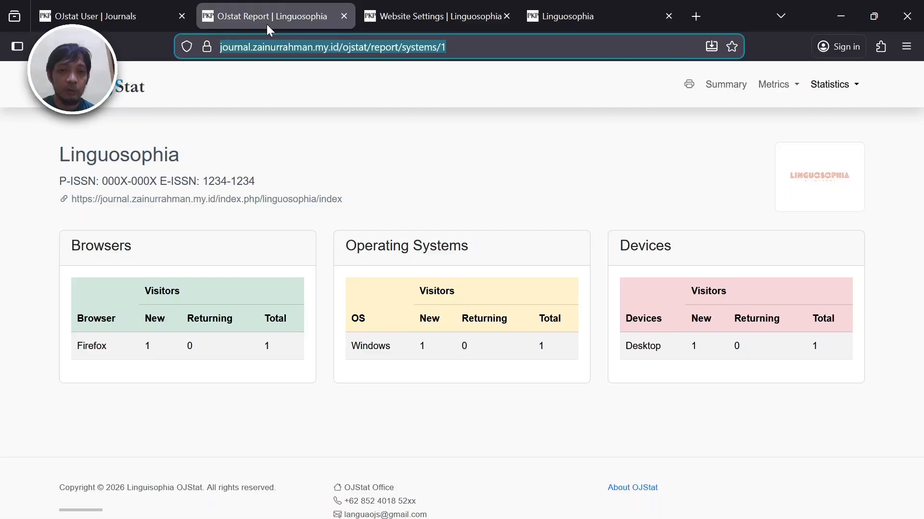
left_click(398, 2)
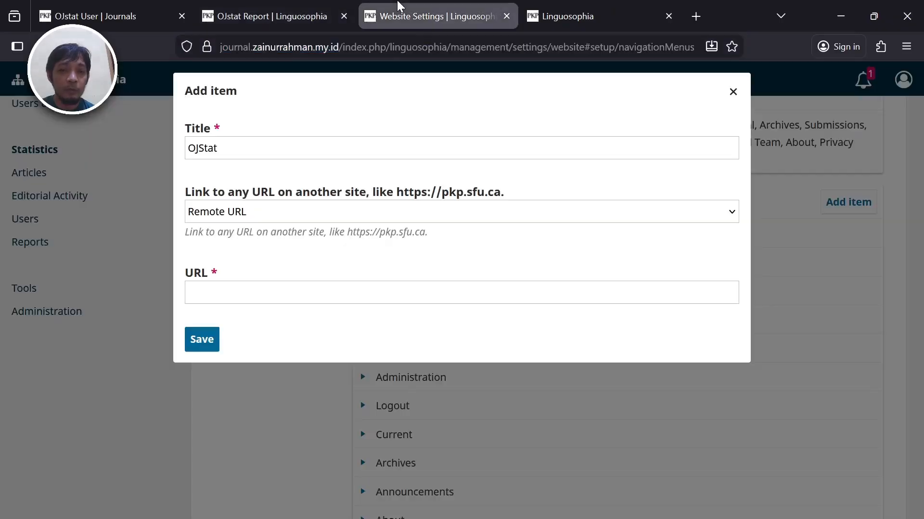
left_click(312, 301)
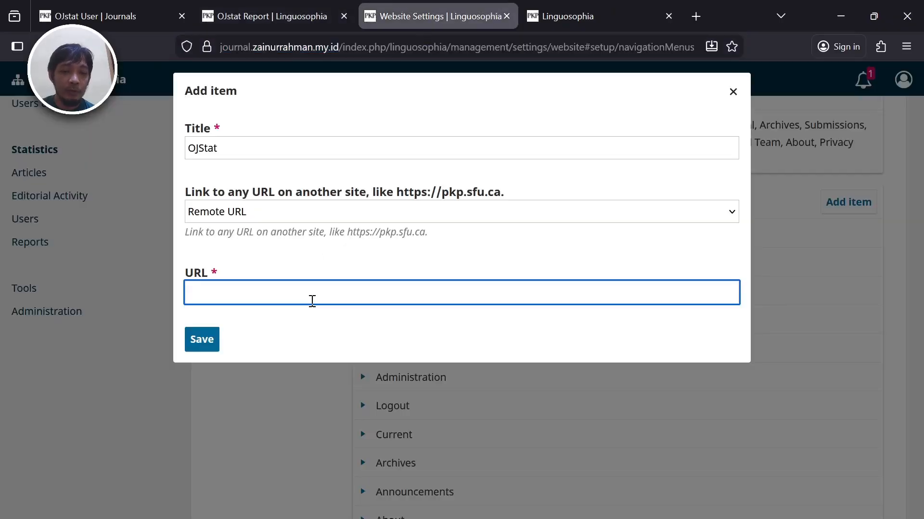
key("ctrl+v")
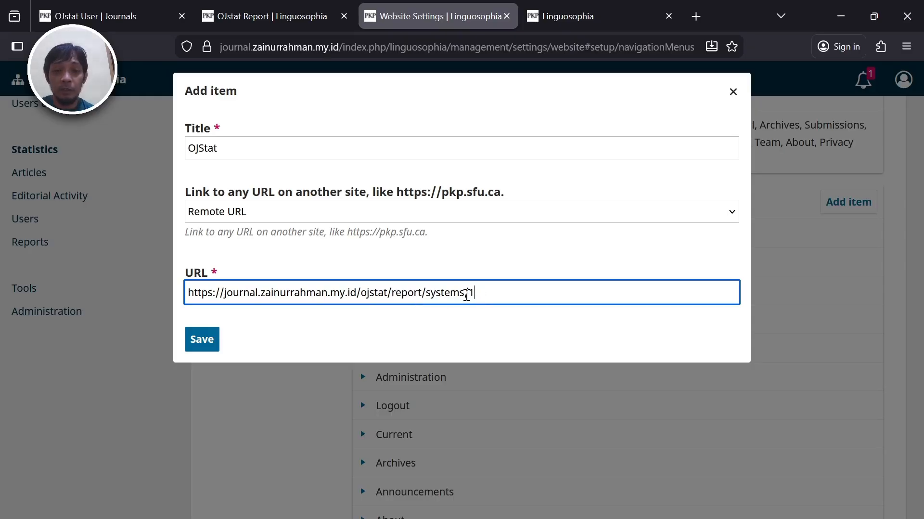
left_click(204, 340)
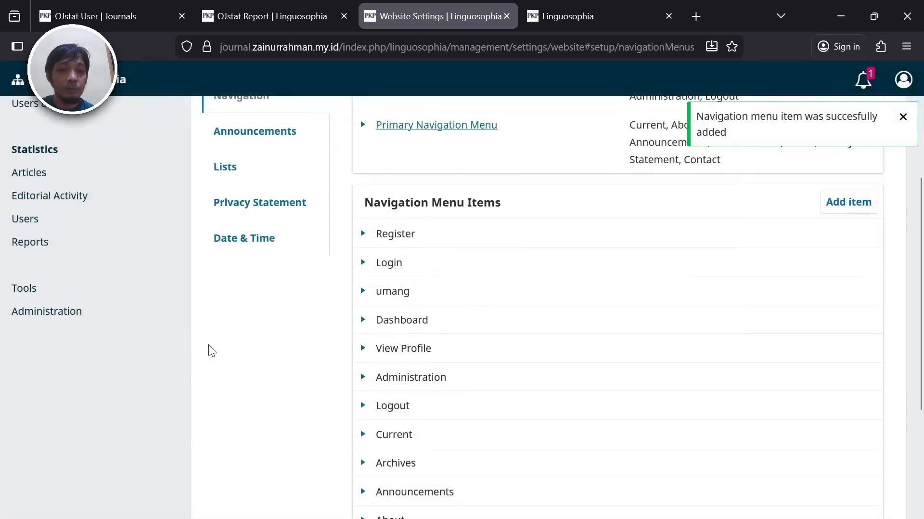
left_click_drag(922, 231, 922, 160)
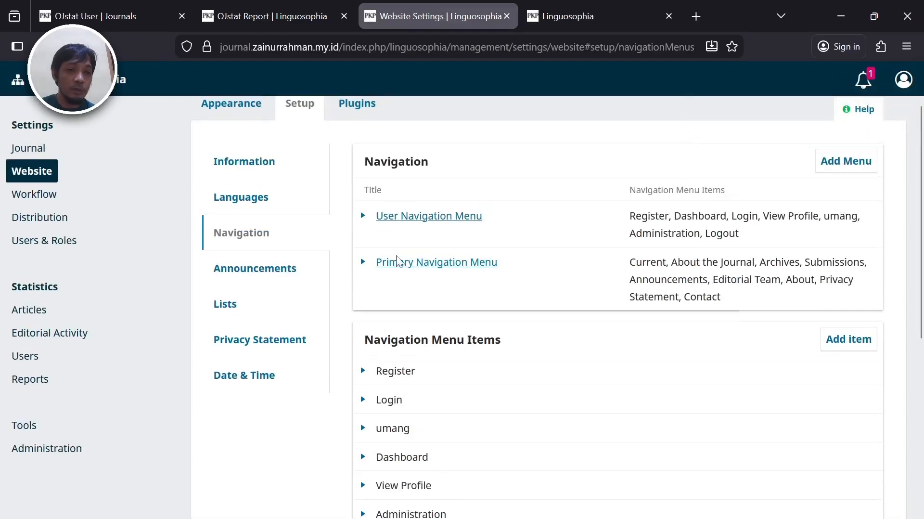
- Edit the Primary Navigation Menu and drag OJStat into its assigned items
left_click(364, 263)
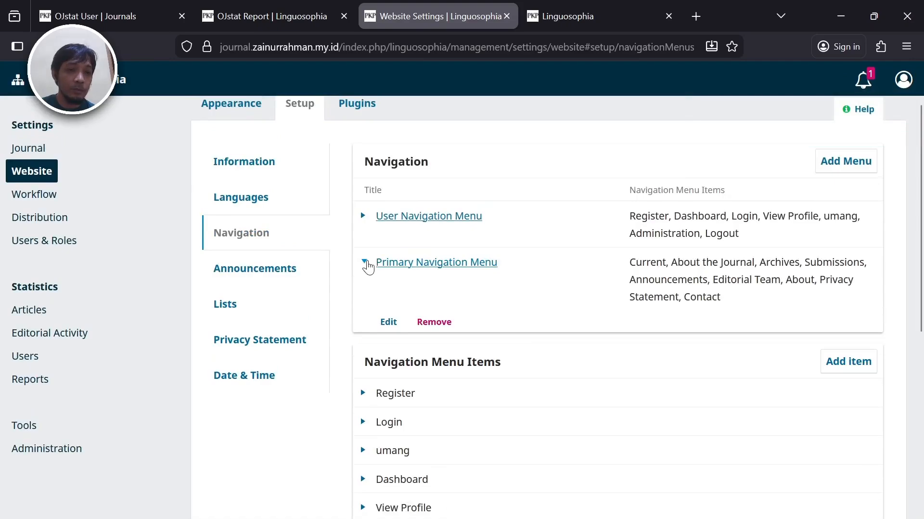
left_click(387, 322)
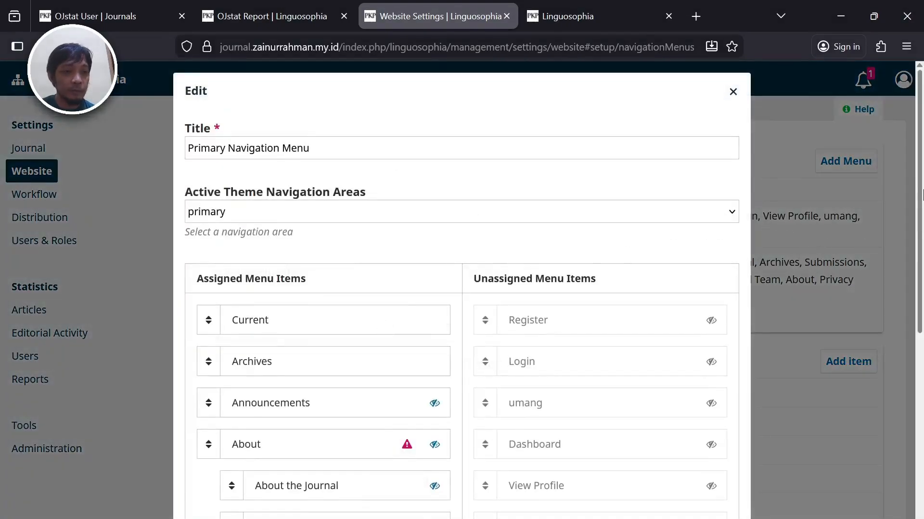
scroll(922, 352, "down", 5)
scroll(923, 351, "up", 1)
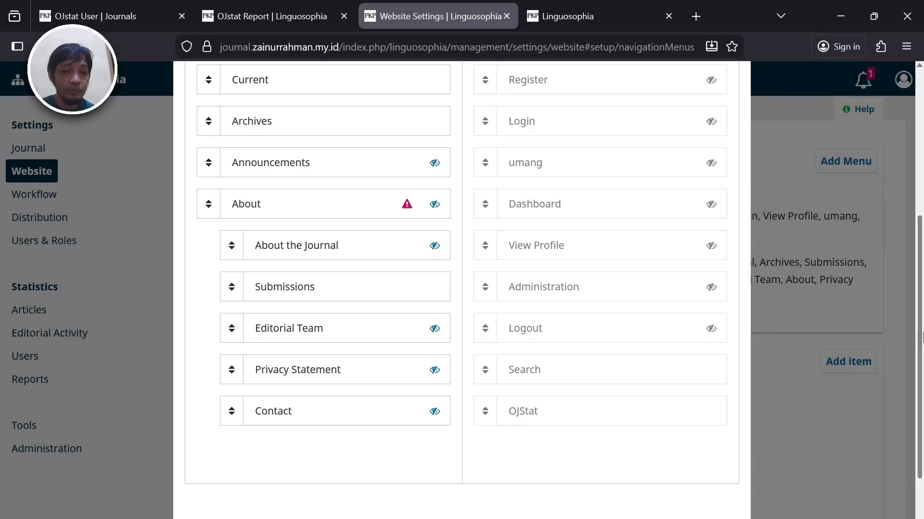
left_click_drag(578, 418, 274, 467)
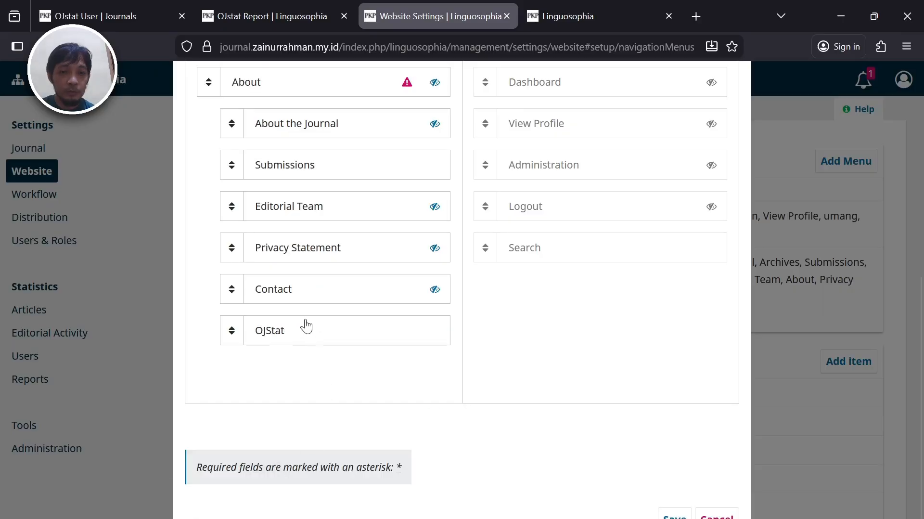
left_click_drag(236, 330, 264, 393)
left_click_drag(250, 337, 248, 374)
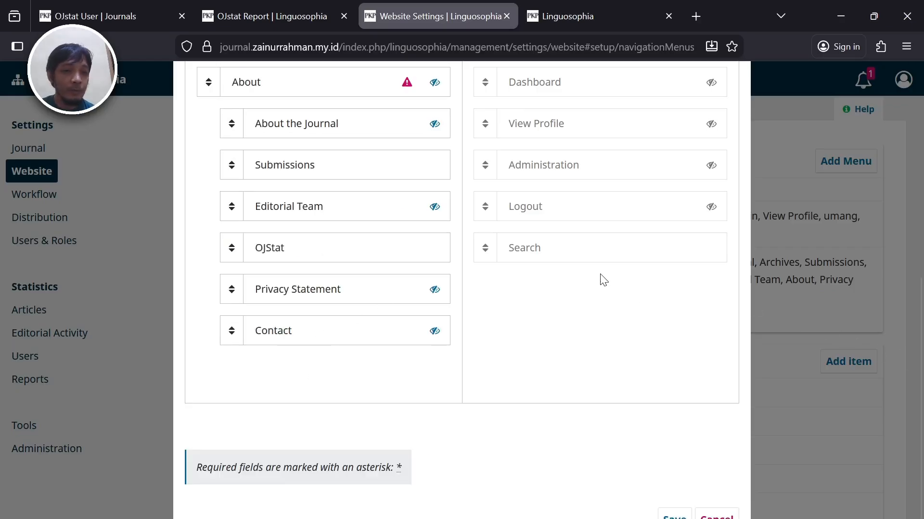
- Position OJStat between Archives and Announcements and save the primary menu
scroll(922, 343, "up", 2)
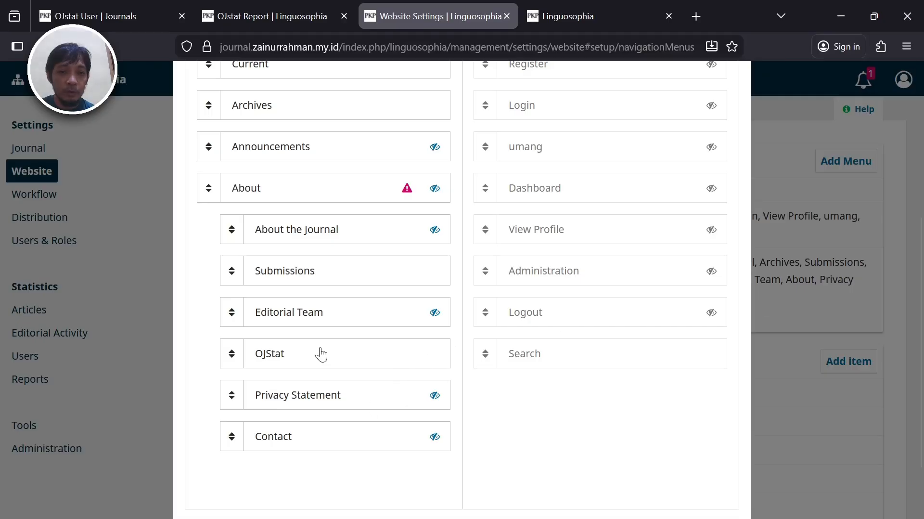
left_click_drag(319, 353, 310, 232)
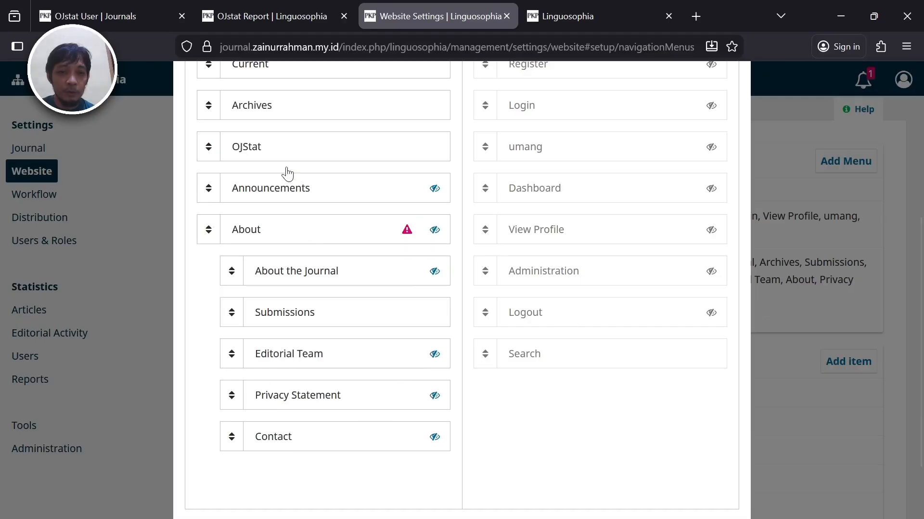
left_click_drag(270, 146, 267, 288)
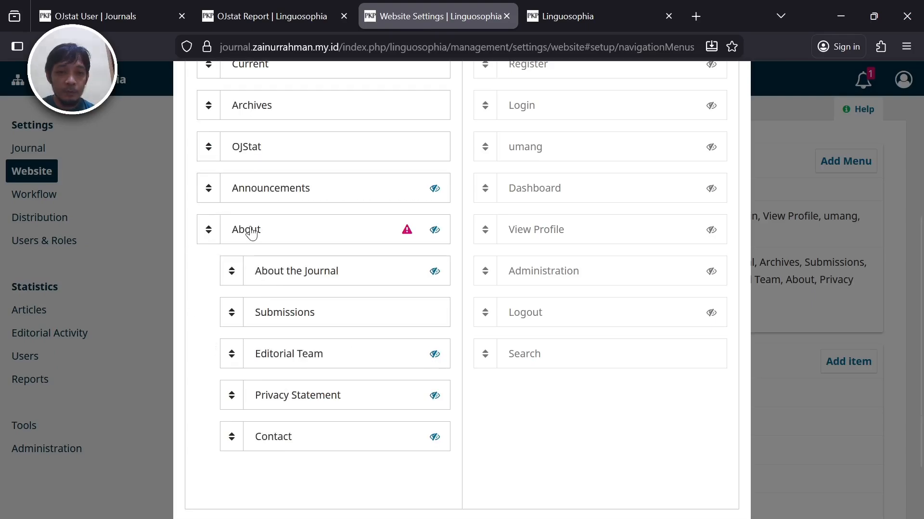
left_click_drag(923, 305, 923, 326)
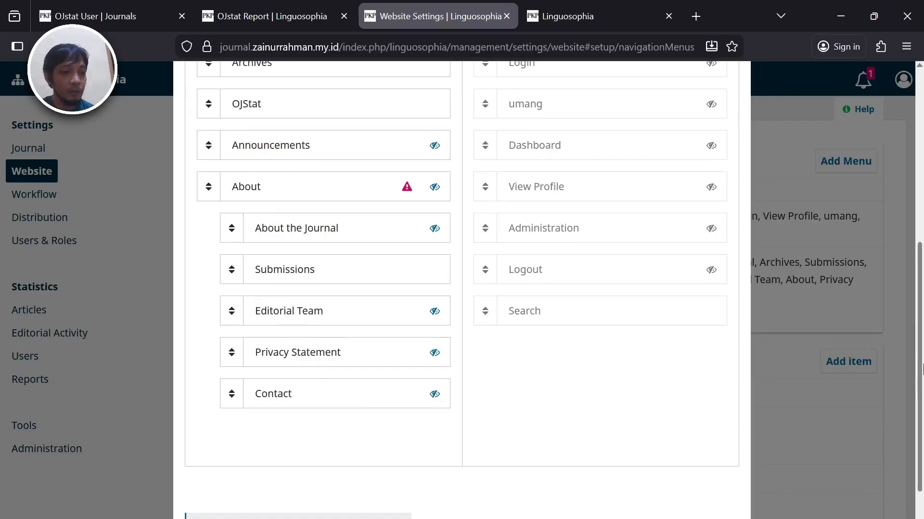
scroll(923, 368, "down", 3)
left_click(676, 506)
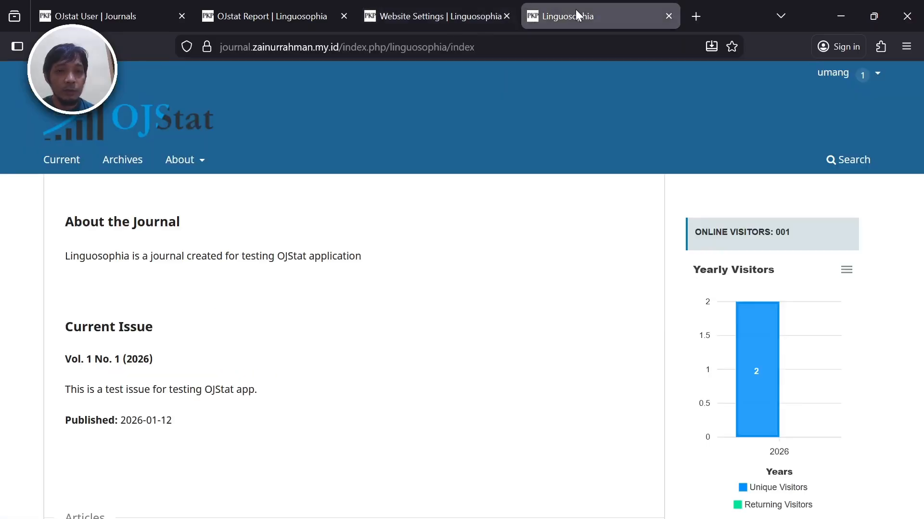
- Reload the journal homepage and follow the new OJStat menu link to its report
left_click(530, 15)
left_click(96, 46)
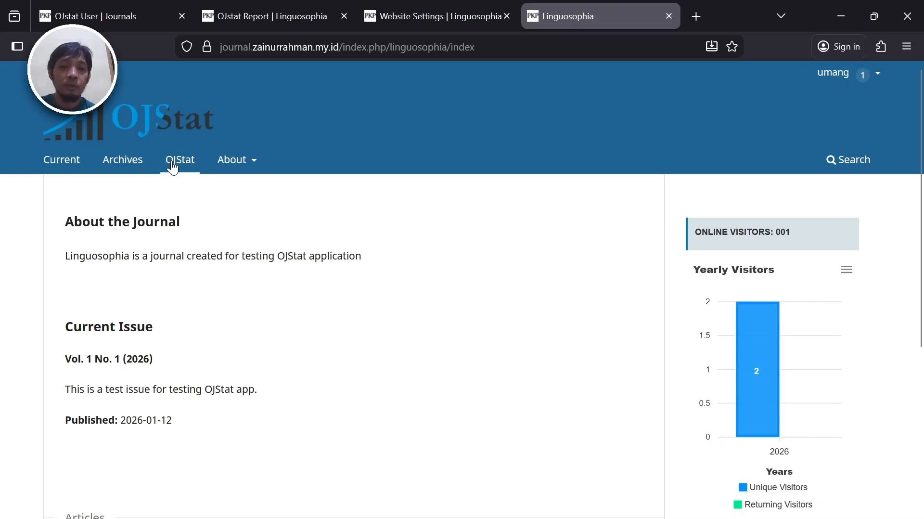
left_click(170, 163)
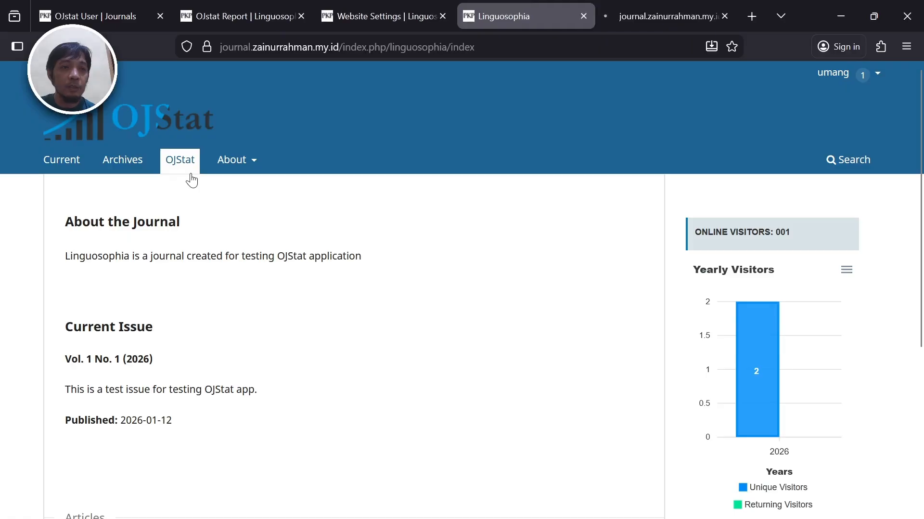
left_click(688, 10)
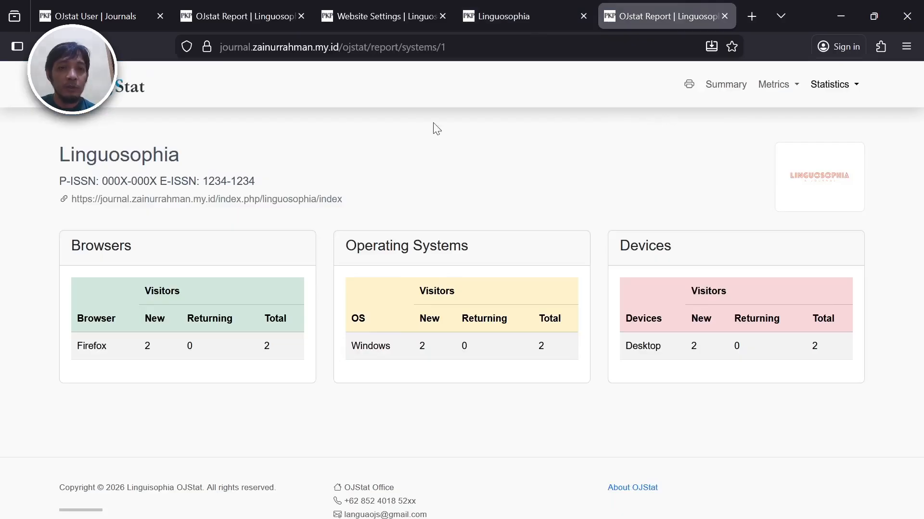
- Copy the OJStat report summary page's address and return to the navigation settings
left_click(232, 2)
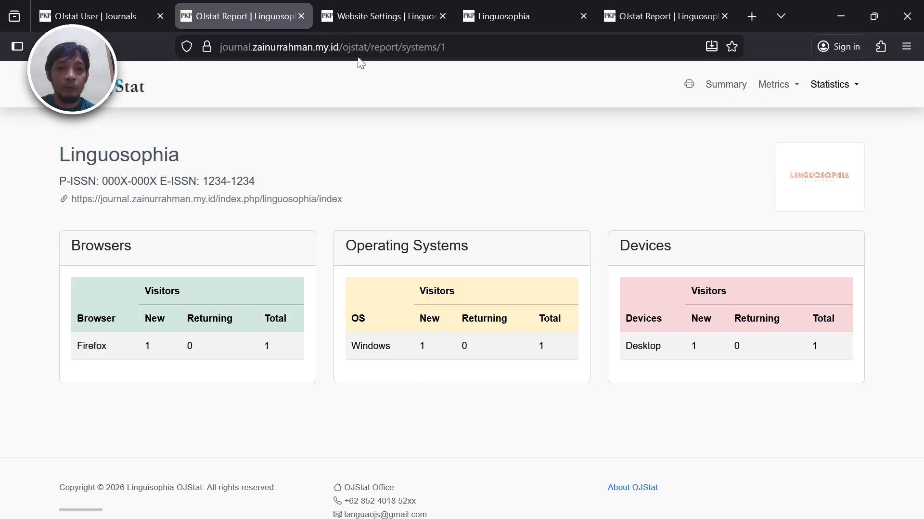
left_click(717, 90)
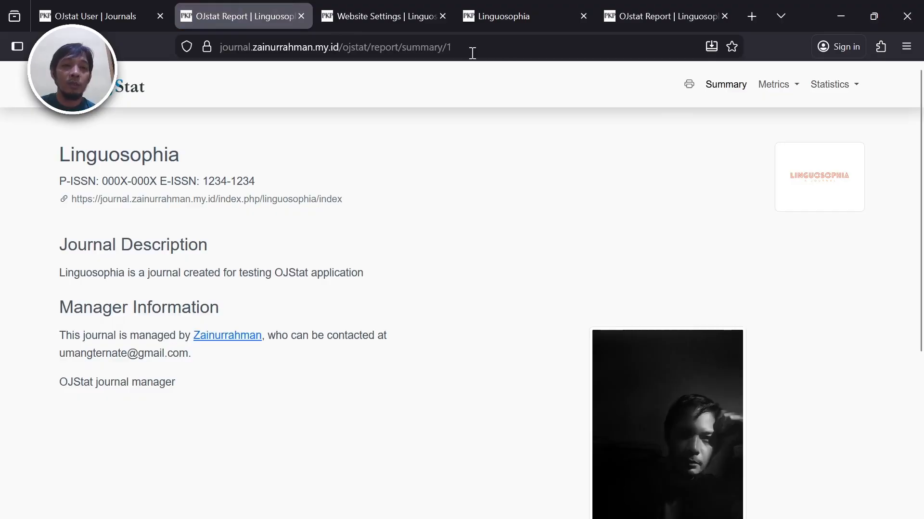
left_click(472, 53)
key("ctrl+c")
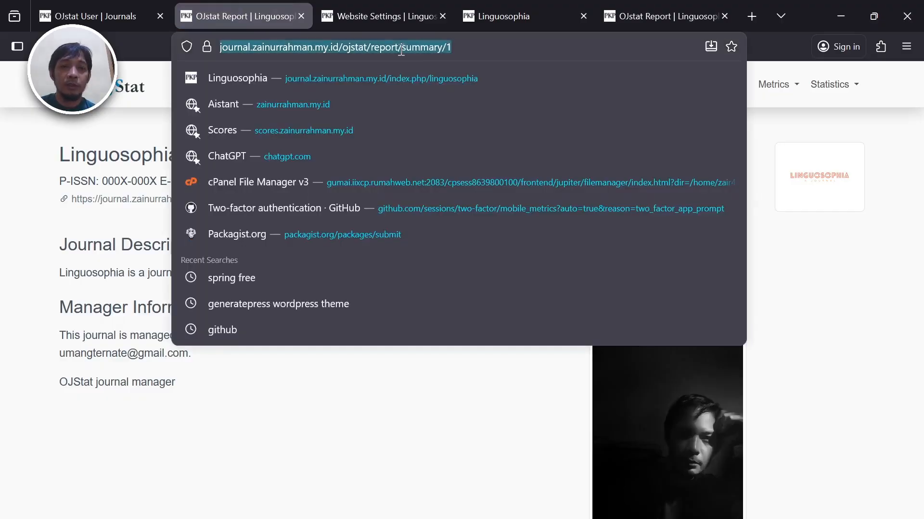
key("Escape")
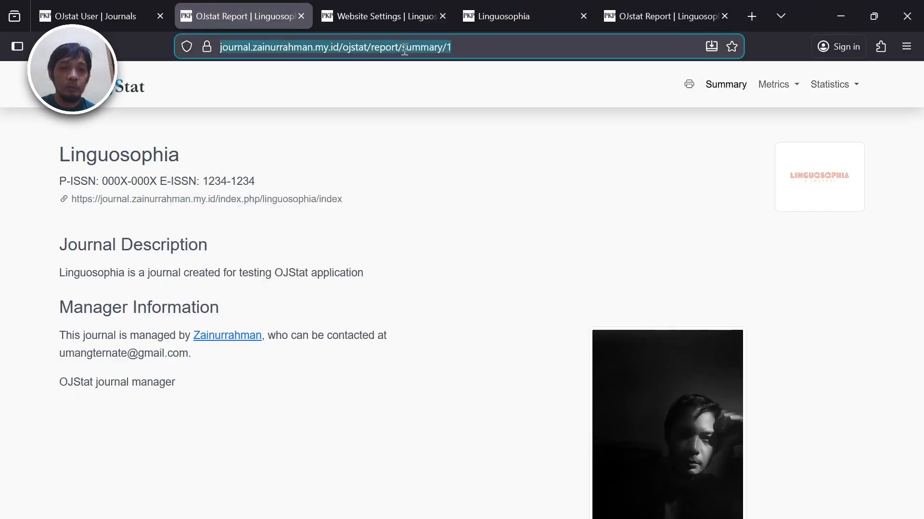
left_click(430, 133)
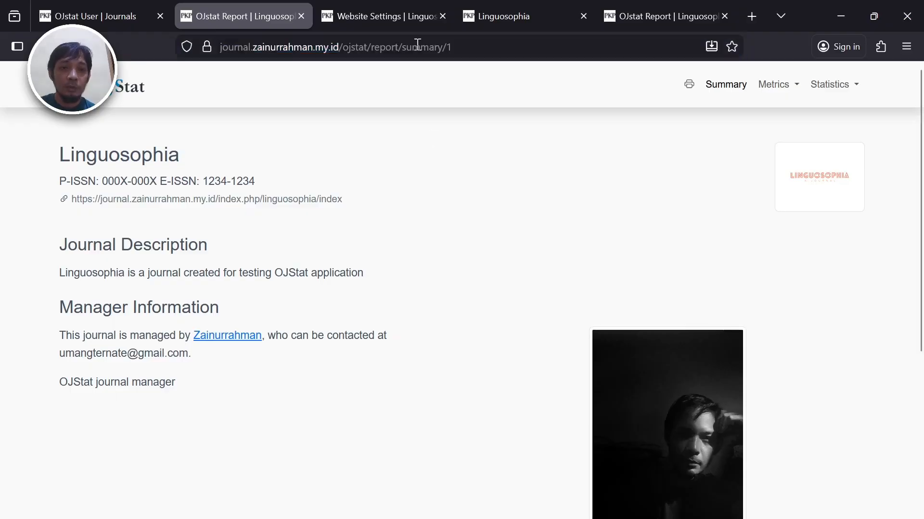
left_click(377, 6)
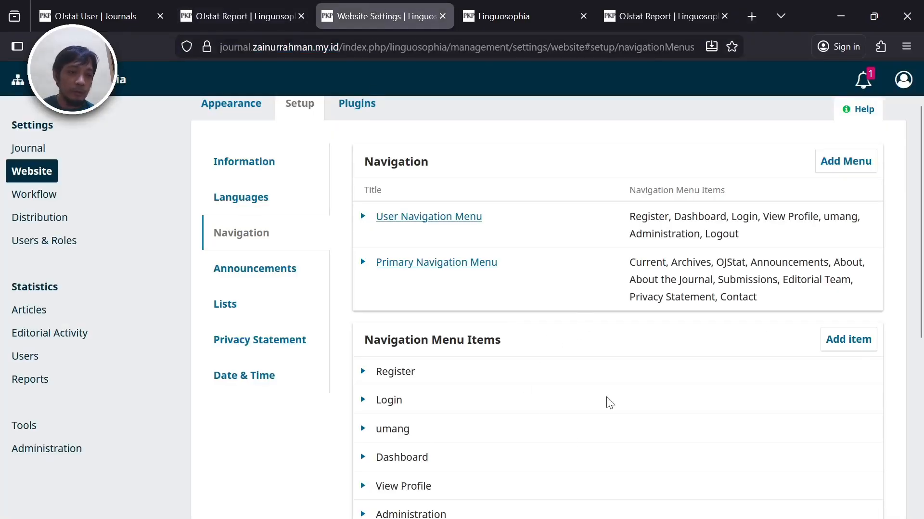
- Replace the OJStat item's URL with the summary page address, save, and close the leftover report
left_click_drag(922, 231, 923, 430)
left_click(365, 483)
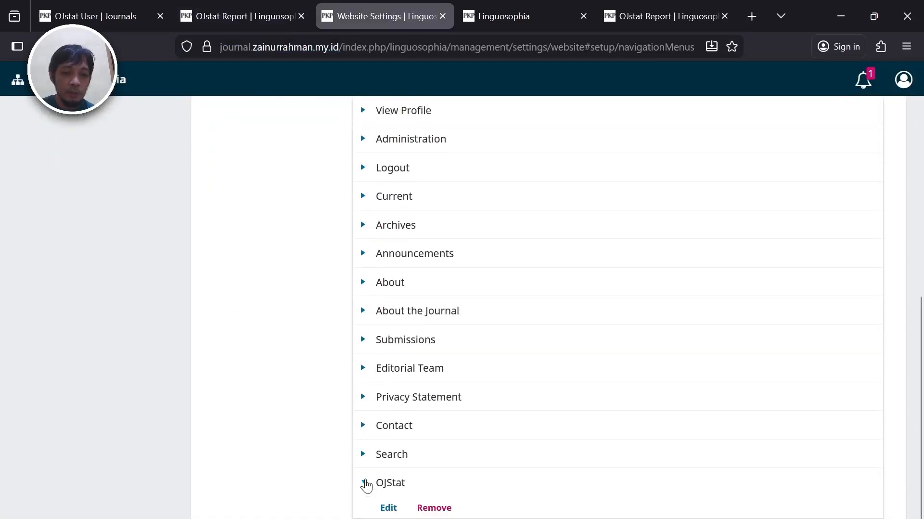
left_click(389, 508)
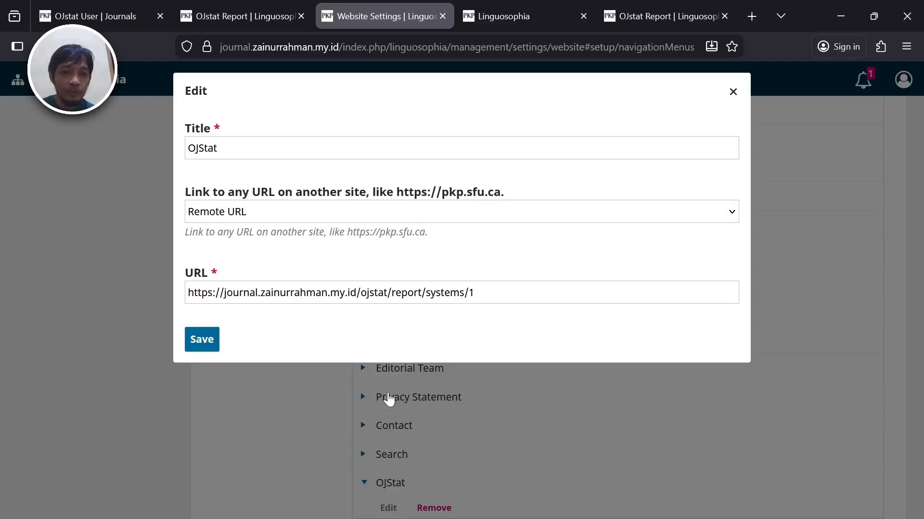
left_click(430, 292)
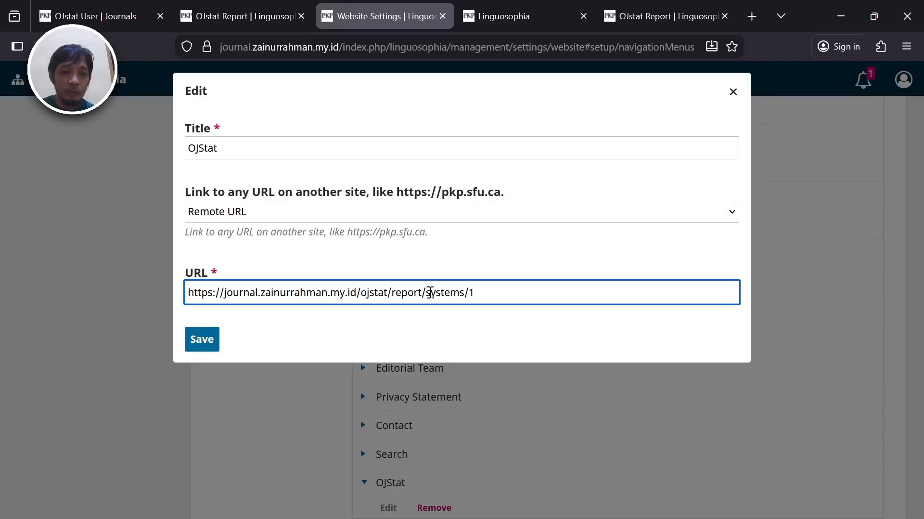
key("ctrl+a")
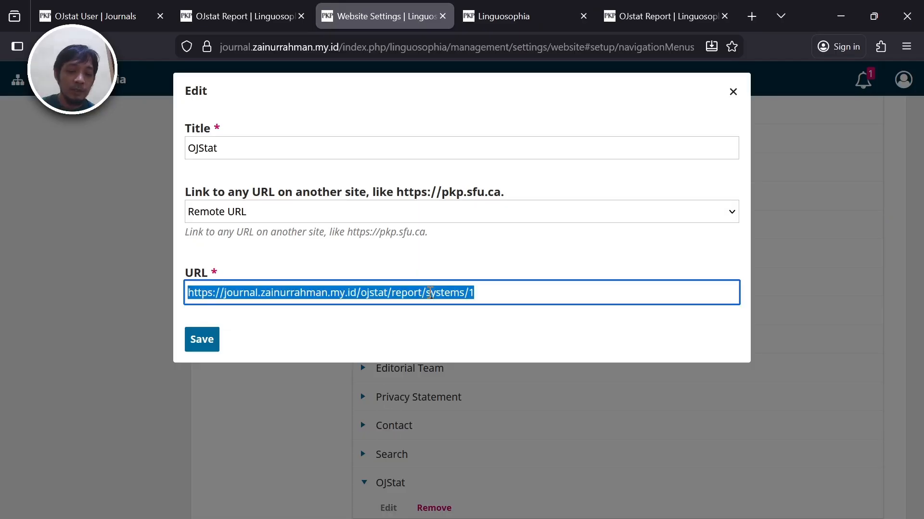
key("ctrl+v")
left_click(205, 340)
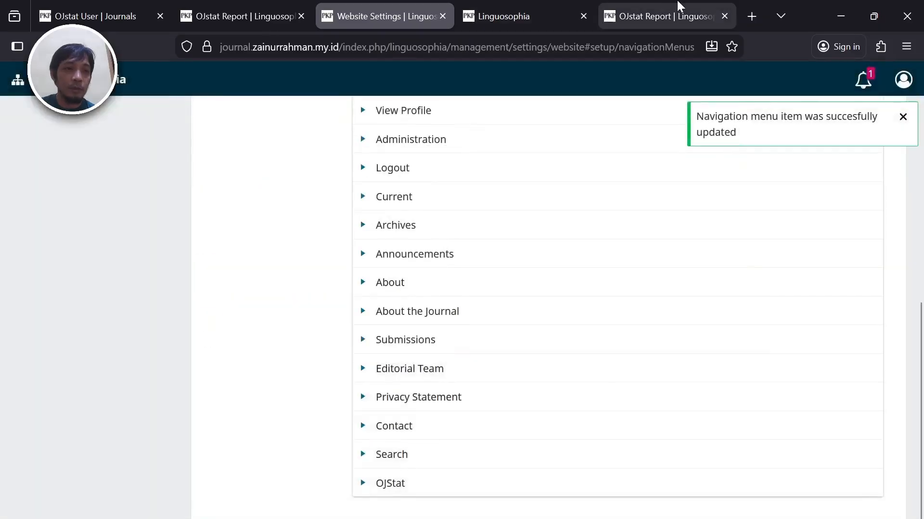
left_click(701, 14)
left_click(724, 16)
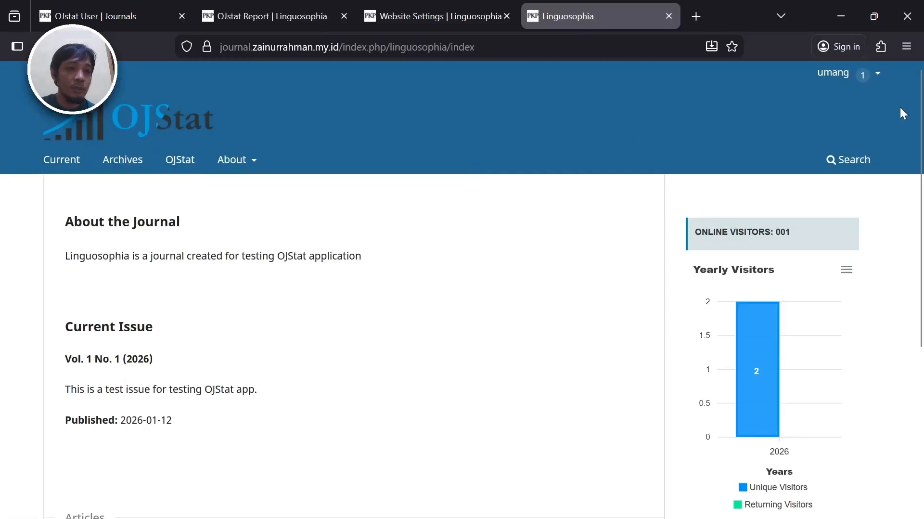
- Follow the homepage's OJStat menu link to its report summary, then return to Website Settings navigation
scroll(462, 308, "down", 1)
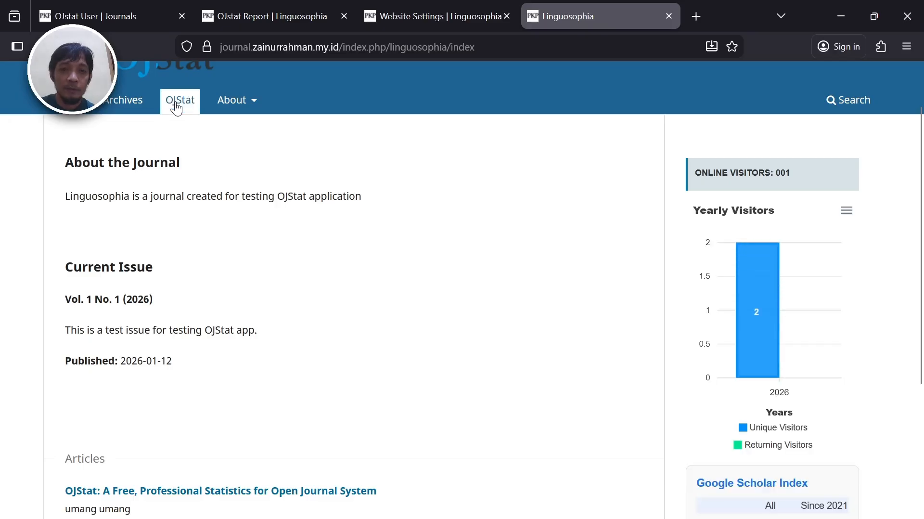
left_click(192, 113)
left_click(656, 1)
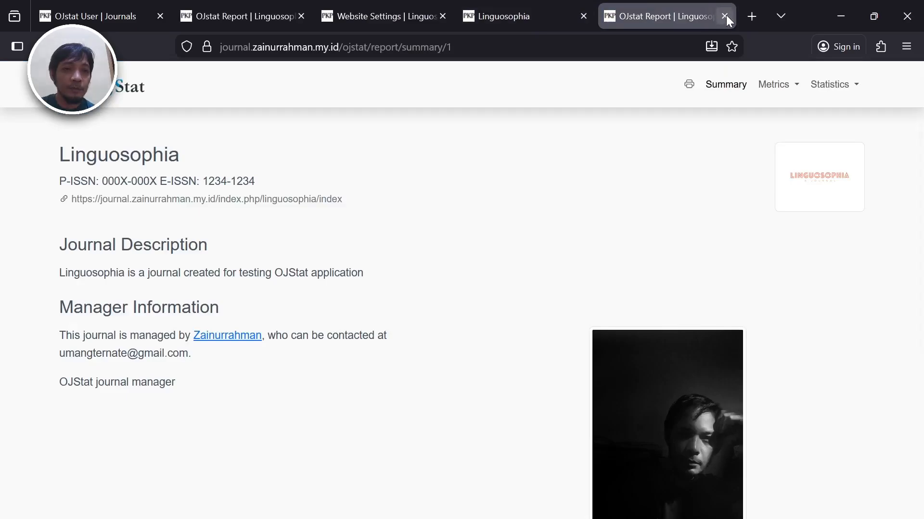
left_click(324, 21)
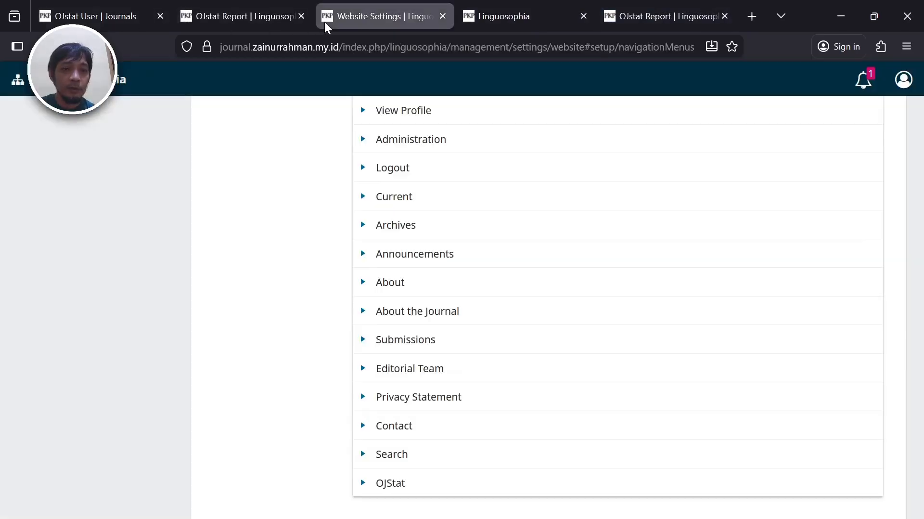
scroll(923, 148, "up", 3)
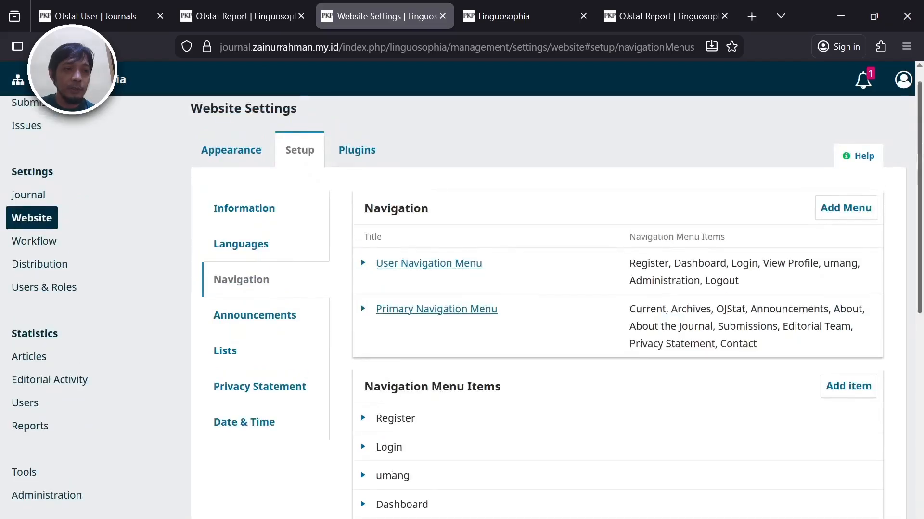
scroll(922, 150, "up", 1)
- Log the journal manager out of OJS and recheck the journal homepage
left_click(904, 82)
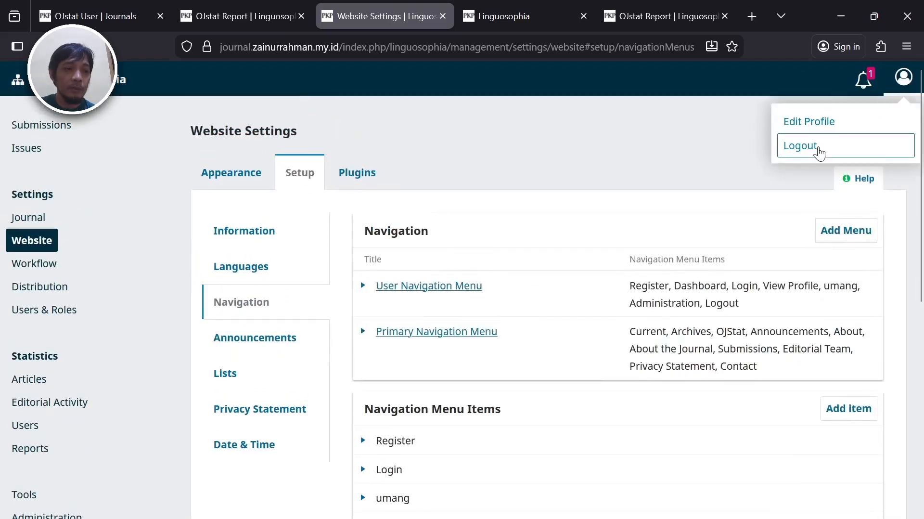
left_click(817, 148)
left_click(101, 13)
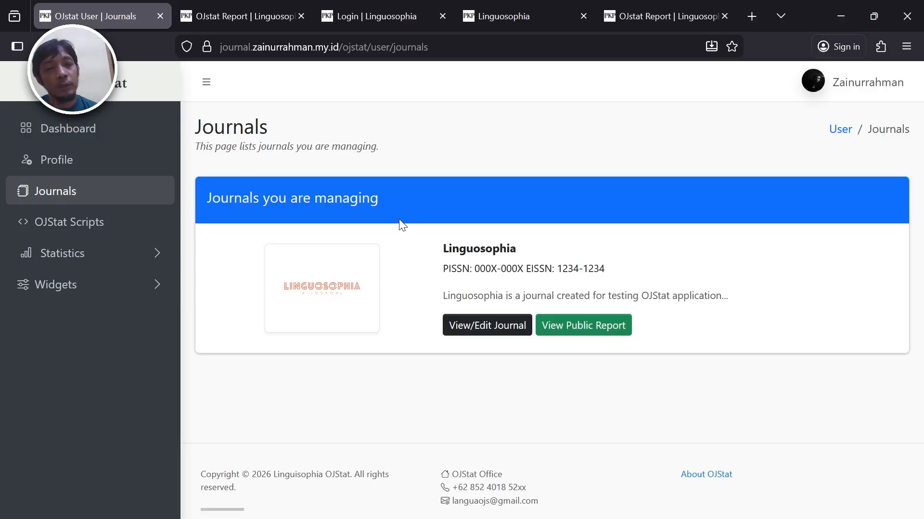
left_click(506, 20)
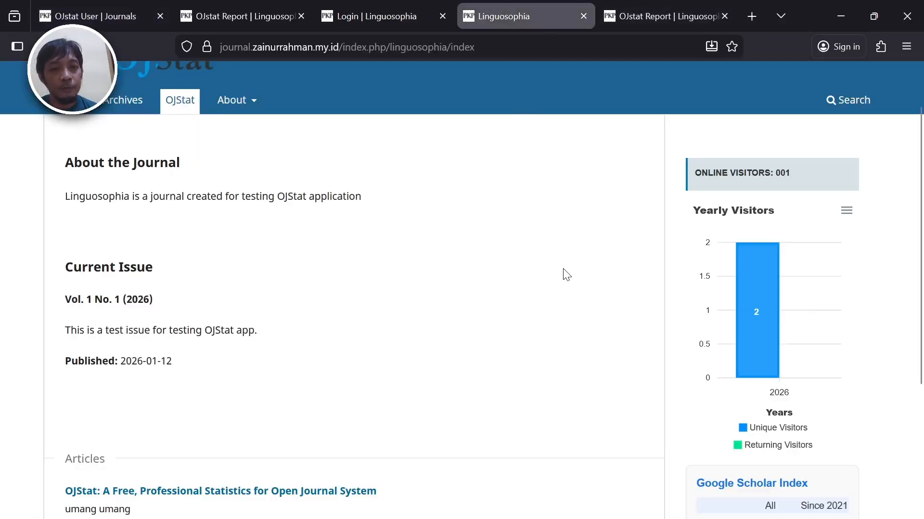
scroll(563, 268, "up", 1)
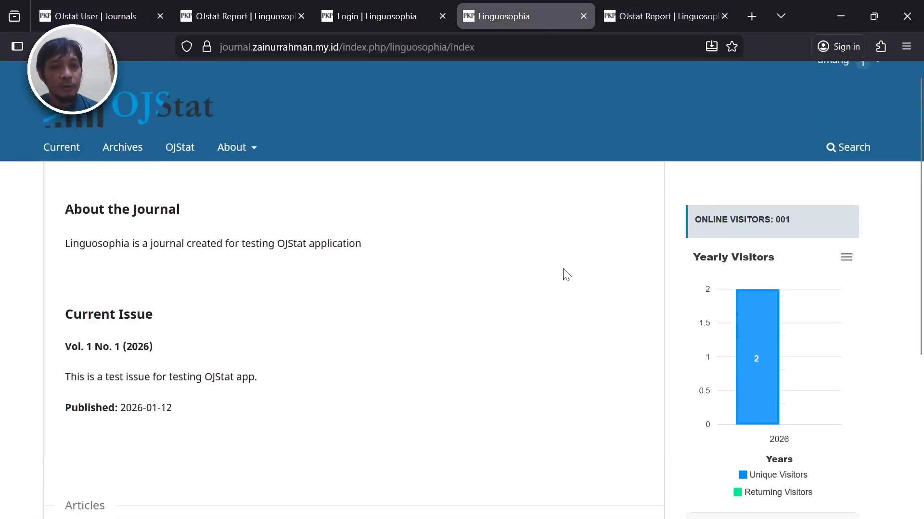
scroll(563, 268, "down", 3)
scroll(563, 267, "up", 3)
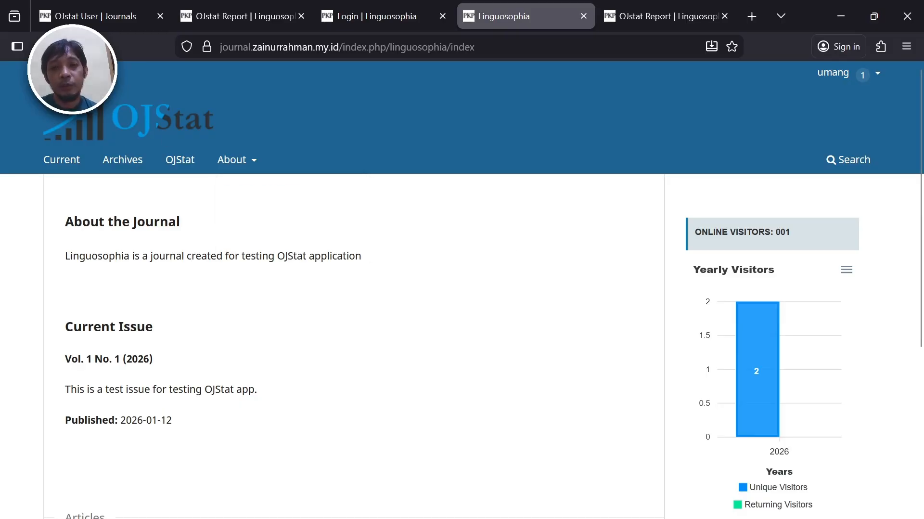
- Sign out of OJStat from its account menu, confirming with Yes, Logout
left_click(139, 16)
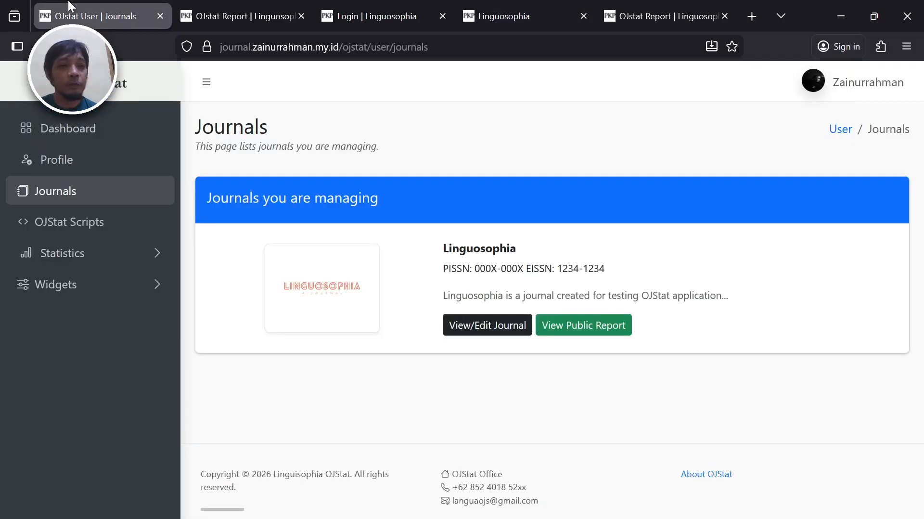
left_click(870, 84)
left_click(865, 251)
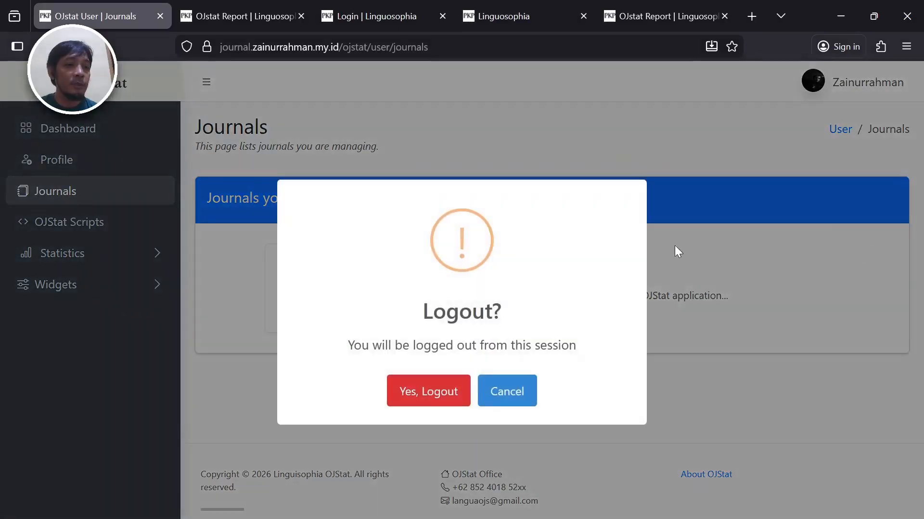
left_click(430, 395)
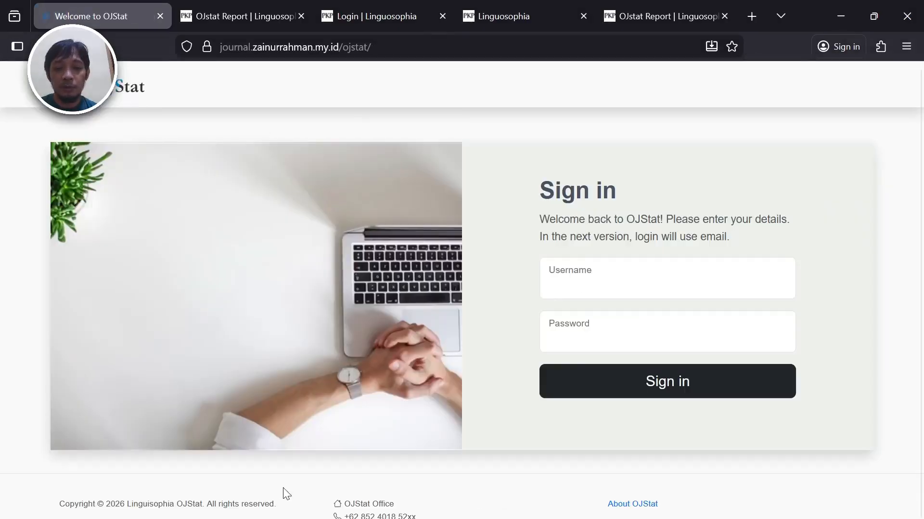